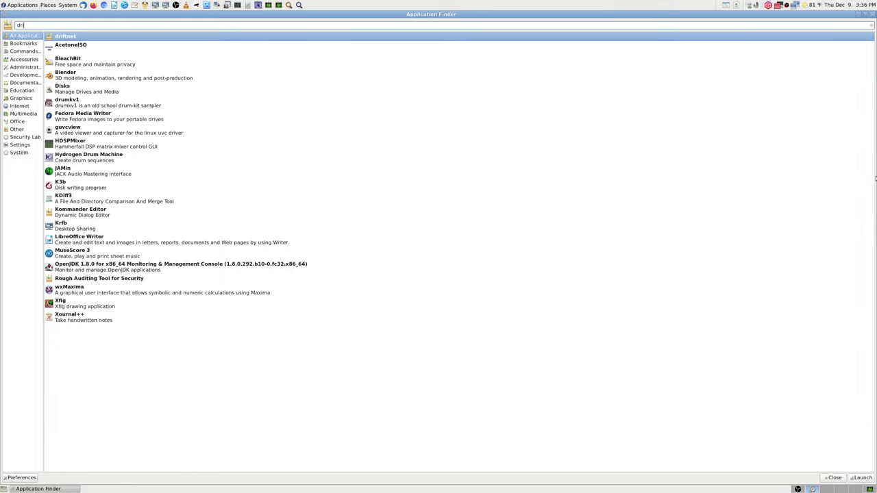
- Search the installed applications for "drive" and look through the matching entries
text(ve)
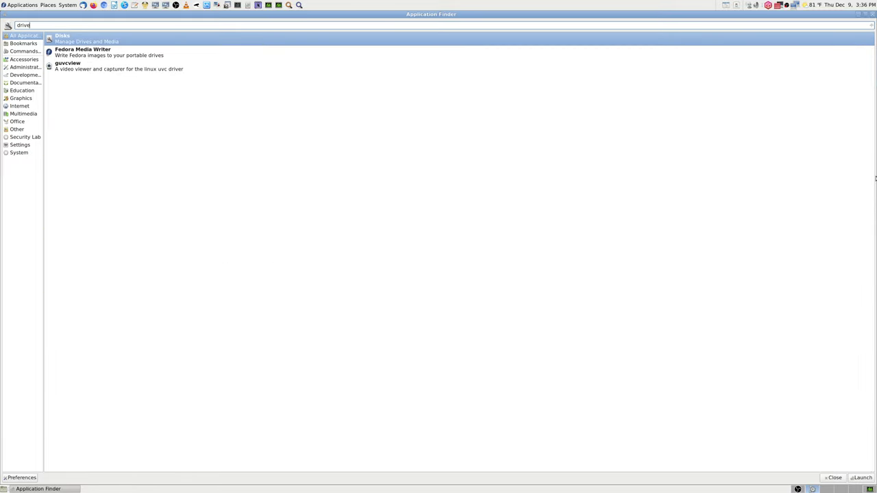
key(Down)
key(Down)
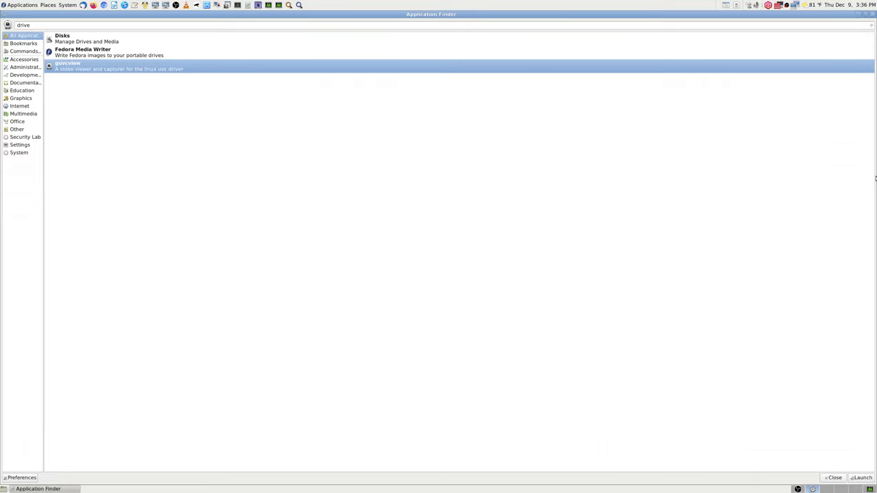
key(Up)
key(Up)
key(Up)
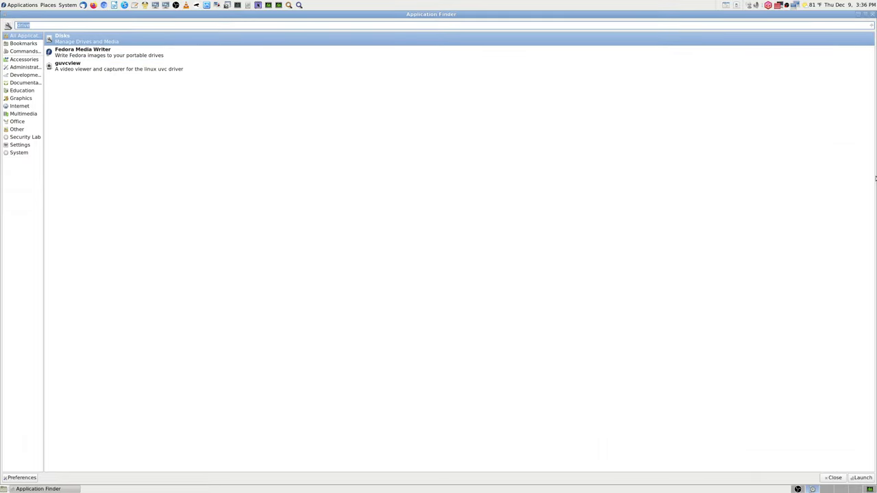
key(BackSpace)
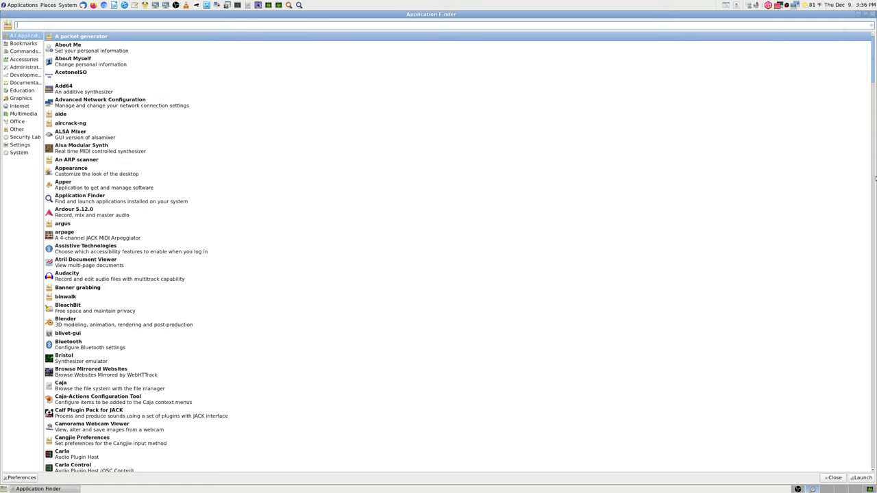
text(art)
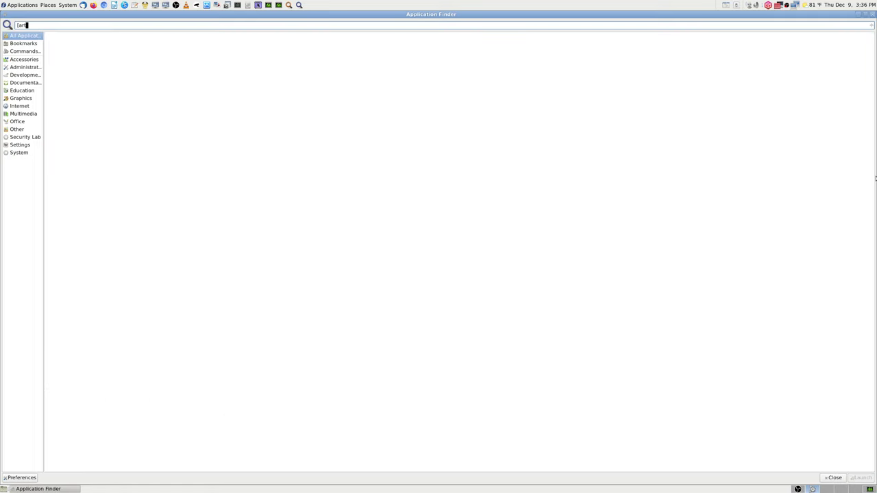
key(BackSpace)
key(BackSpace)
key(BackSpace)
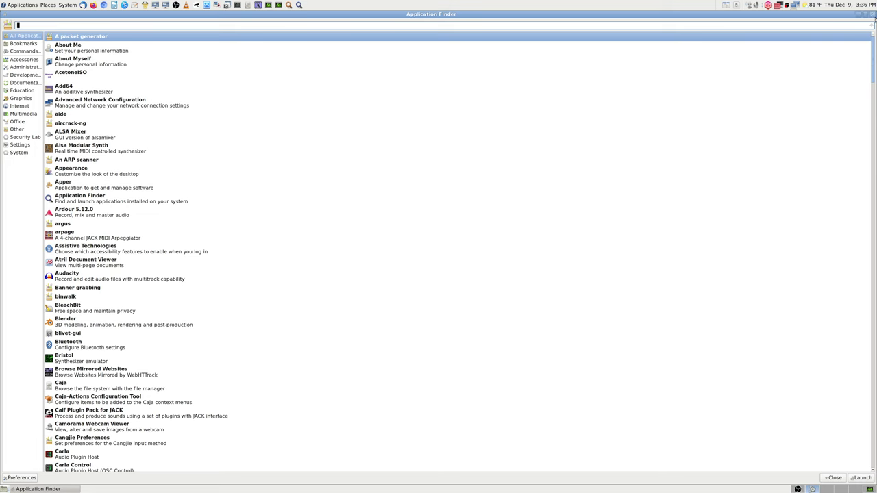
key(Escape)
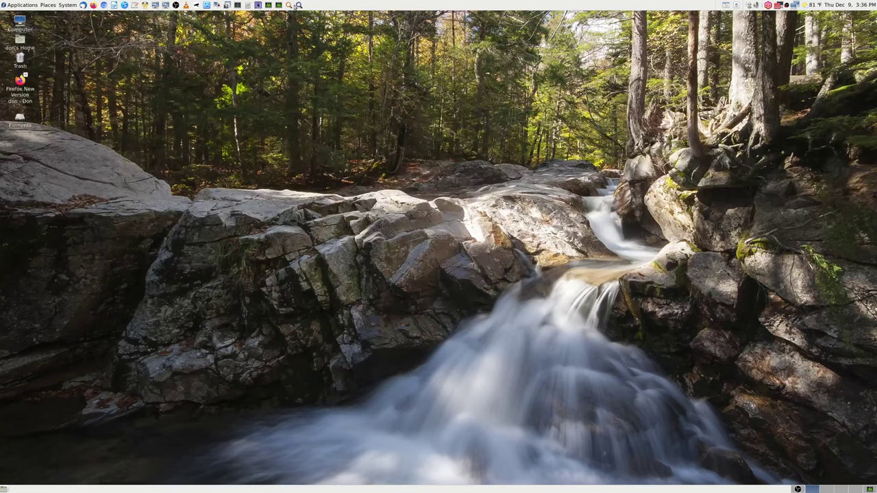
- Reopen Application Finder, search for "part" and look through the matching applications
click(299, 5)
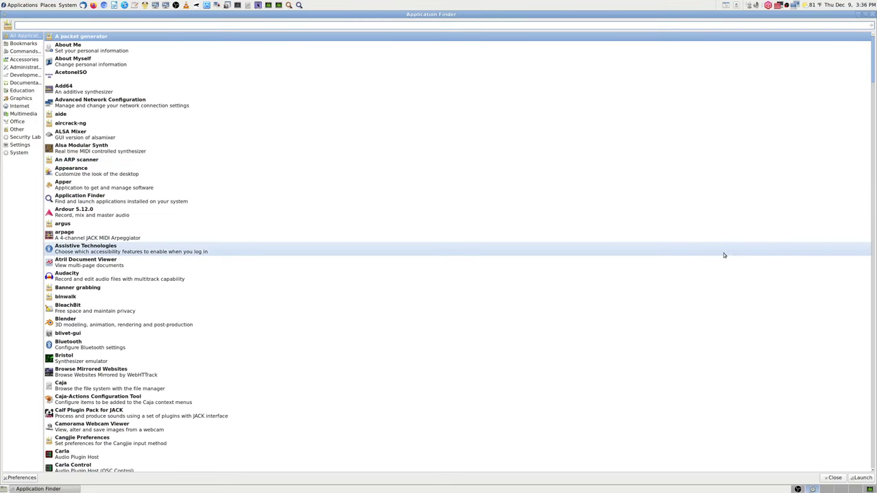
text(part)
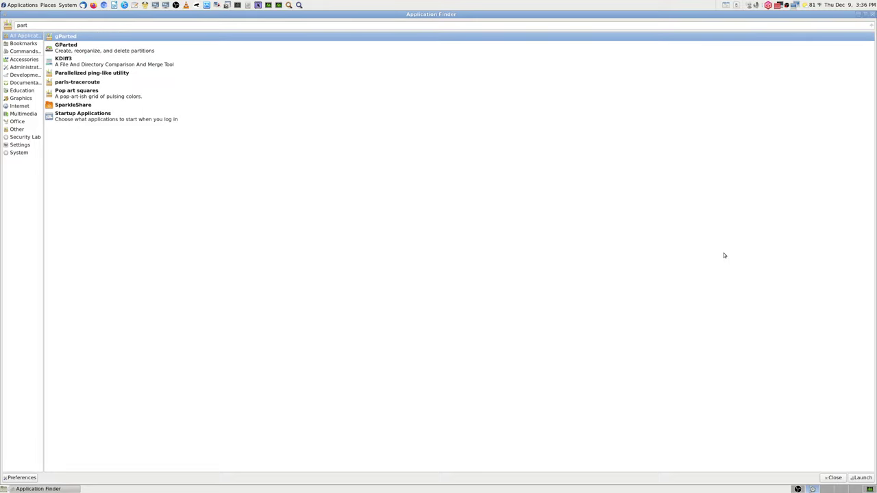
key(Down)
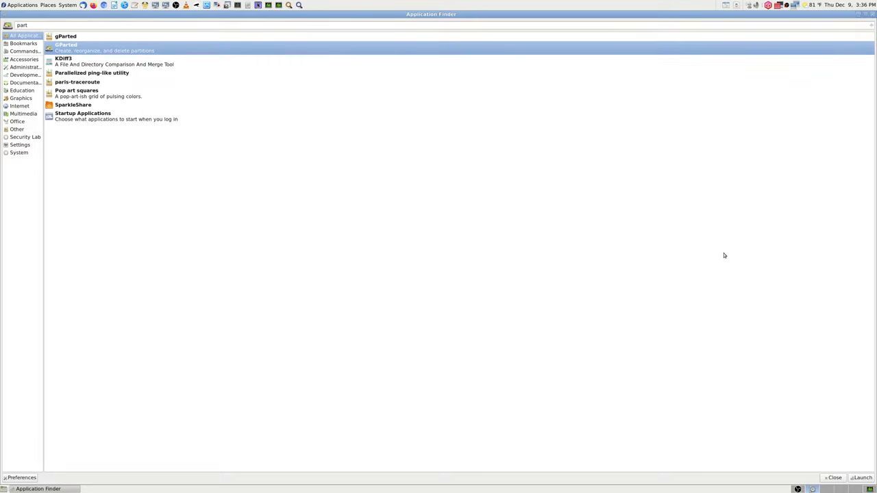
key(Down)
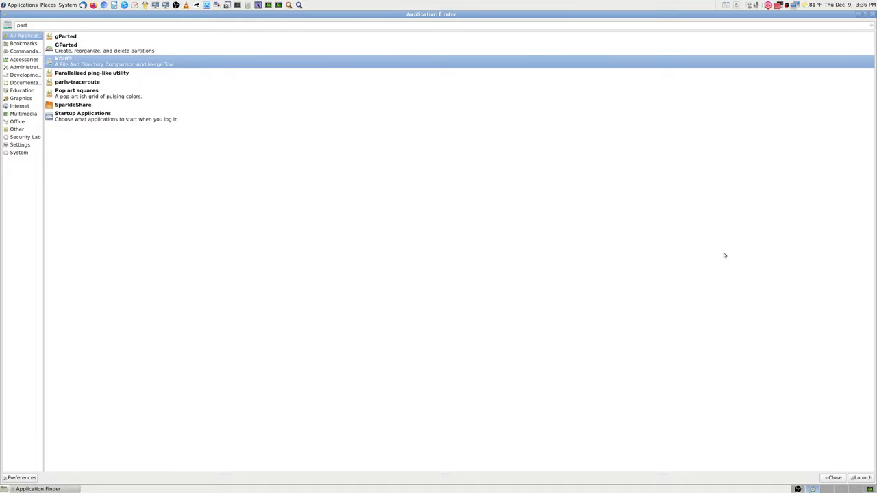
key(Down)
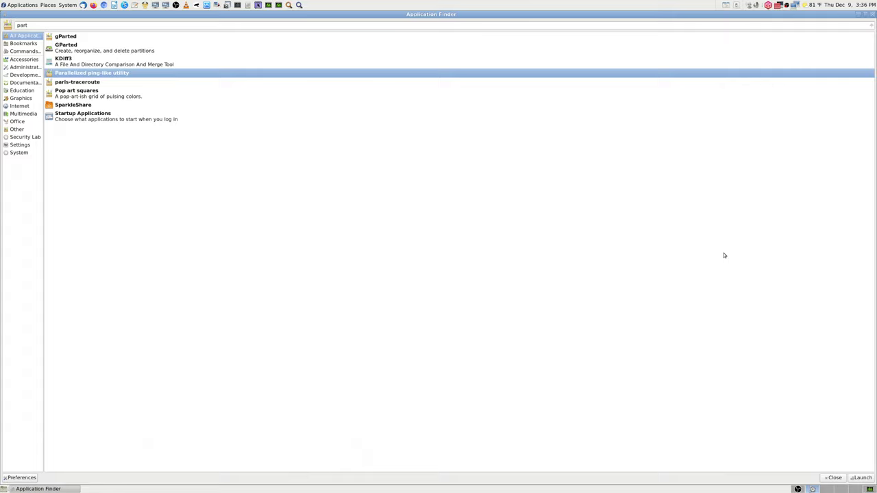
key(Down)
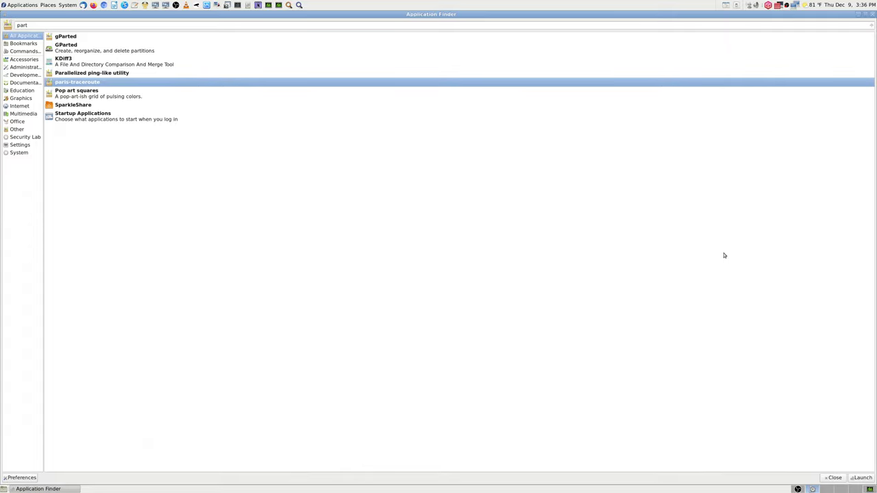
key(Down)
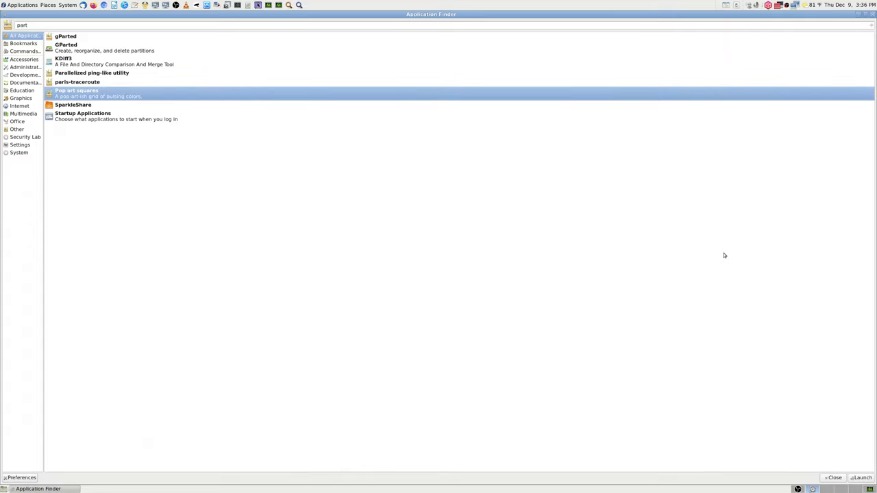
key(Down)
key(Down)
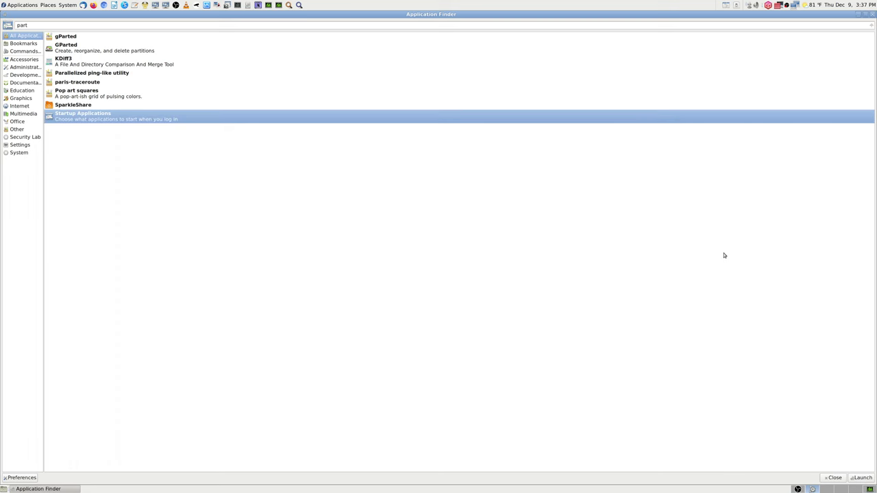
- Launch the GParted entry described as creating, reorganizing and deleting partitions, and authenticate with the root password
key(Up)
key(Up)
key(Home)
key(Down)
key(Down)
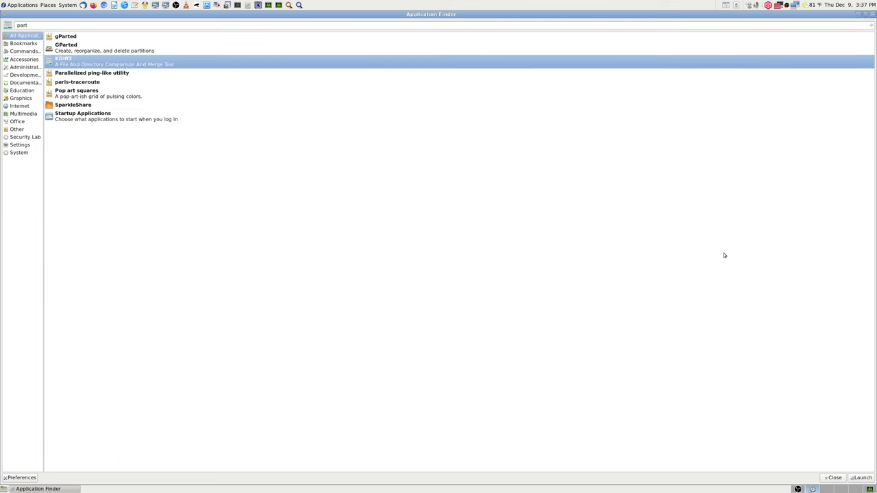
key(Up)
key(Return)
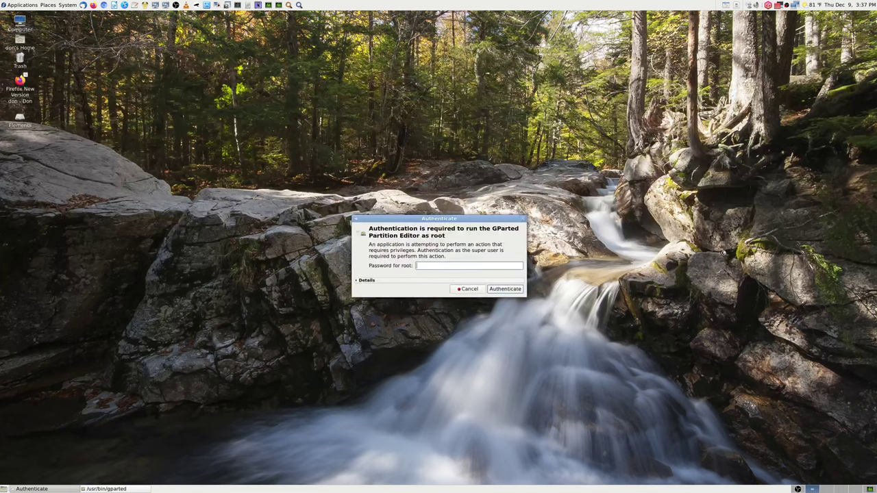
text(***************)
key(Return)
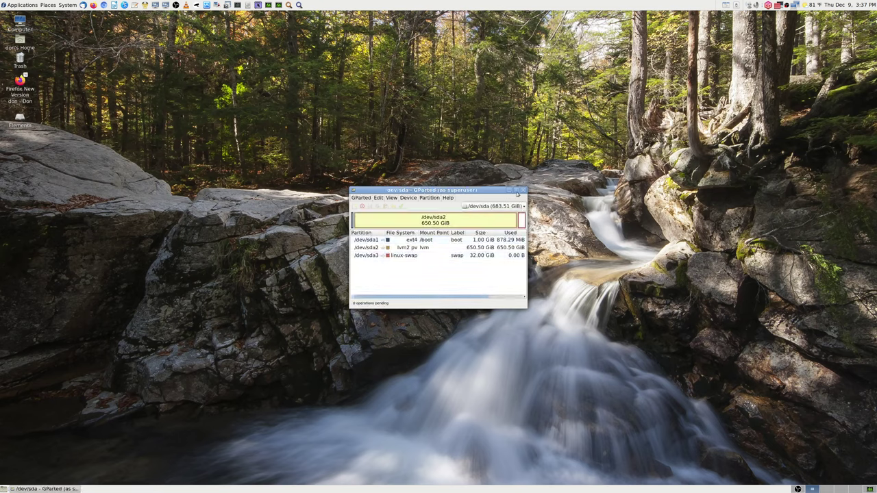
- Widen the GParted window so all partition columns fit, and move it lower on the desktop
drag(524, 274, 603, 275)
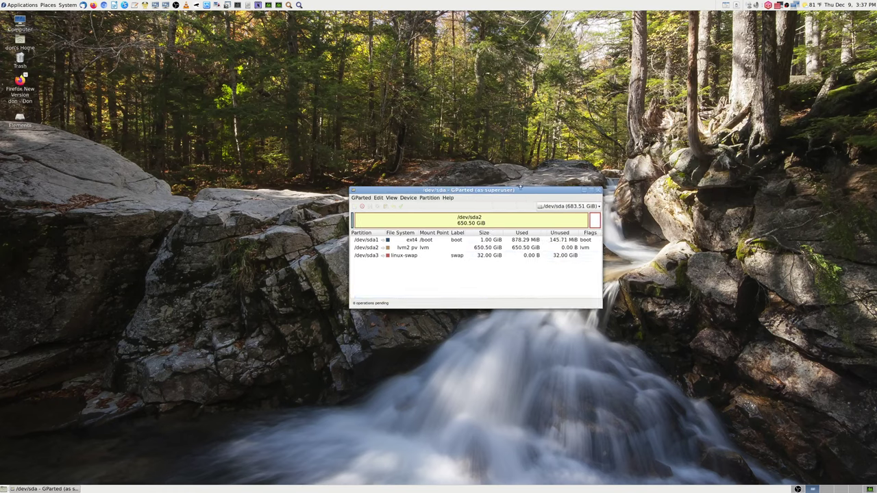
drag(520, 193, 478, 351)
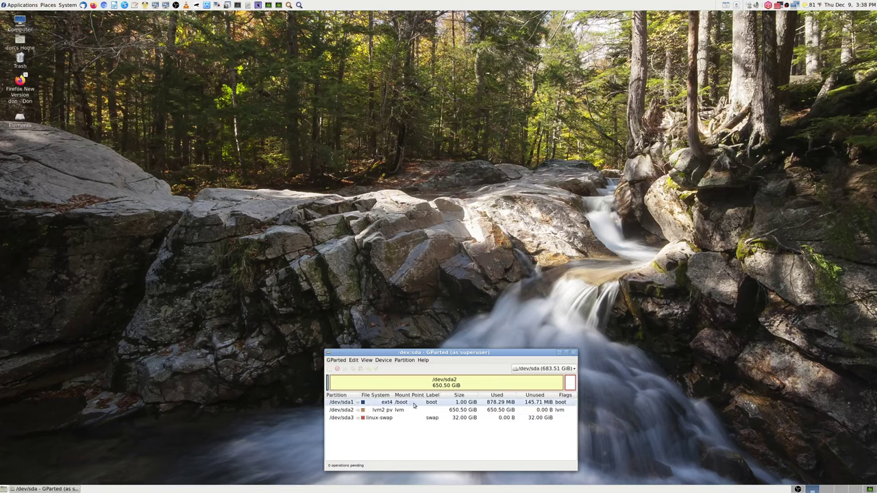
- View the partitions of /dev/sdb, and switch to the external drive /dev/sdd
click(573, 370)
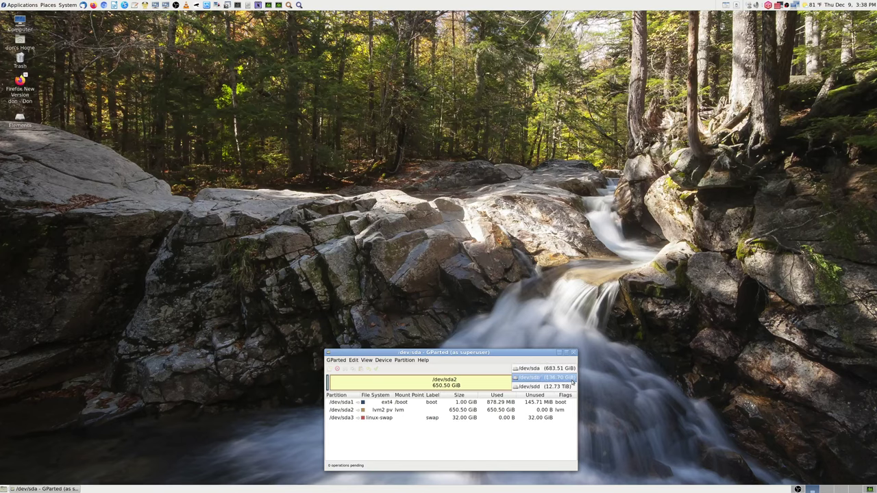
click(572, 378)
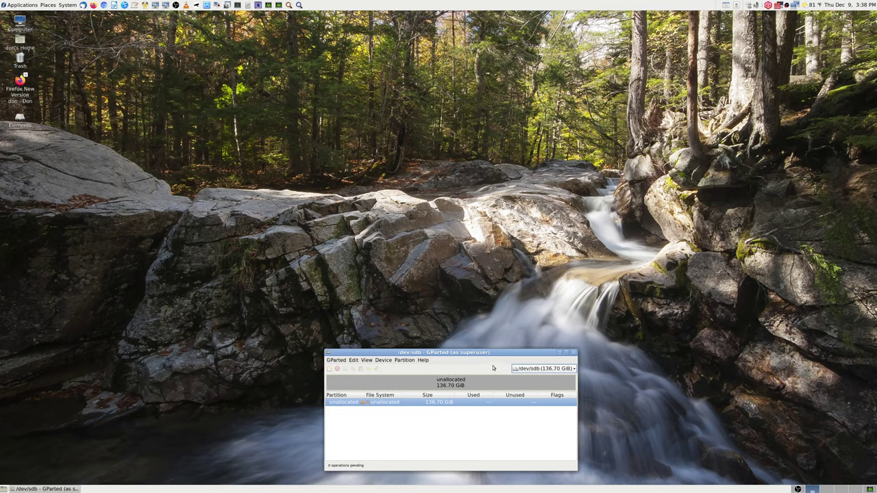
click(571, 370)
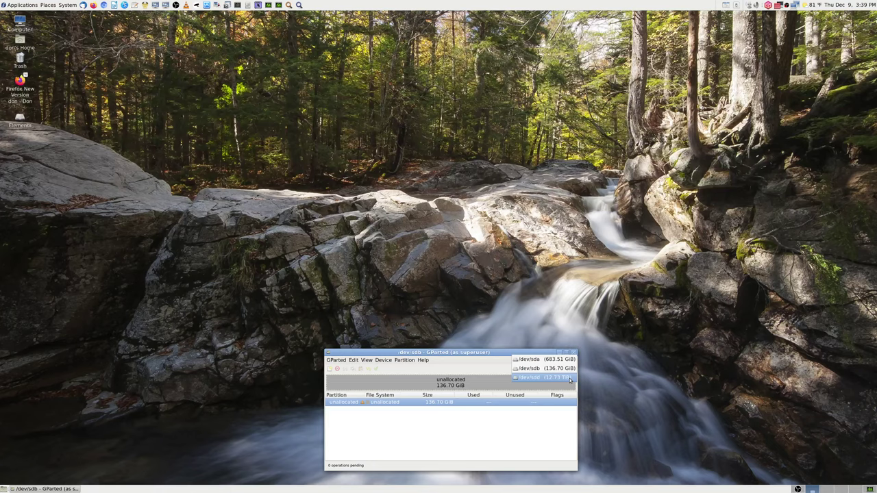
click(569, 379)
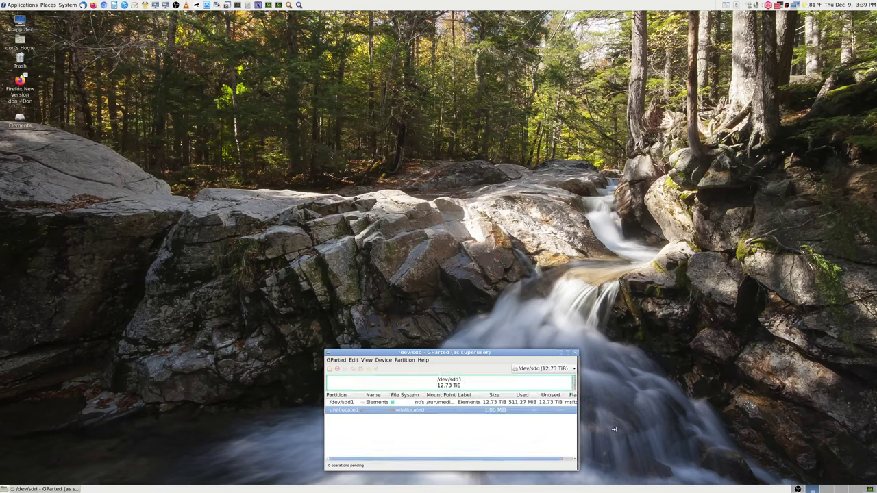
- Enlarge the window and the Mount Point column to show the full /dev/sdd partition details, and reposition the window
drag(578, 430, 627, 430)
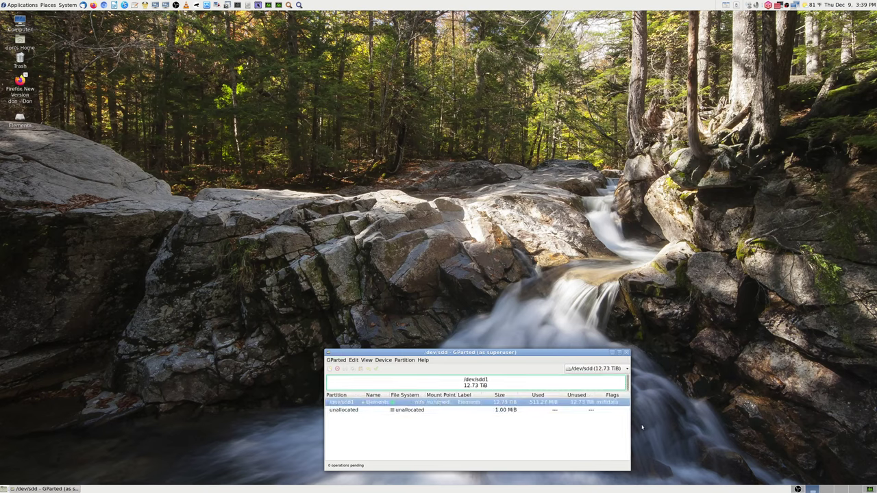
drag(629, 425, 651, 426)
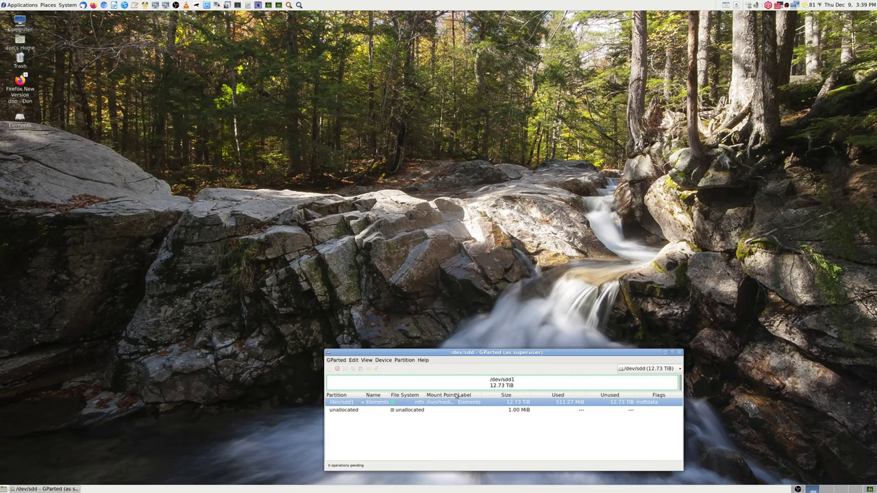
drag(470, 395, 509, 395)
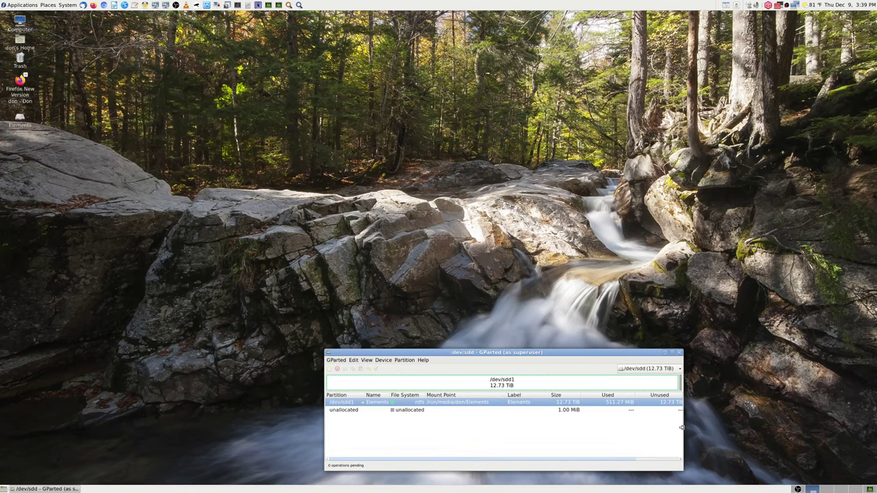
drag(683, 427, 783, 426)
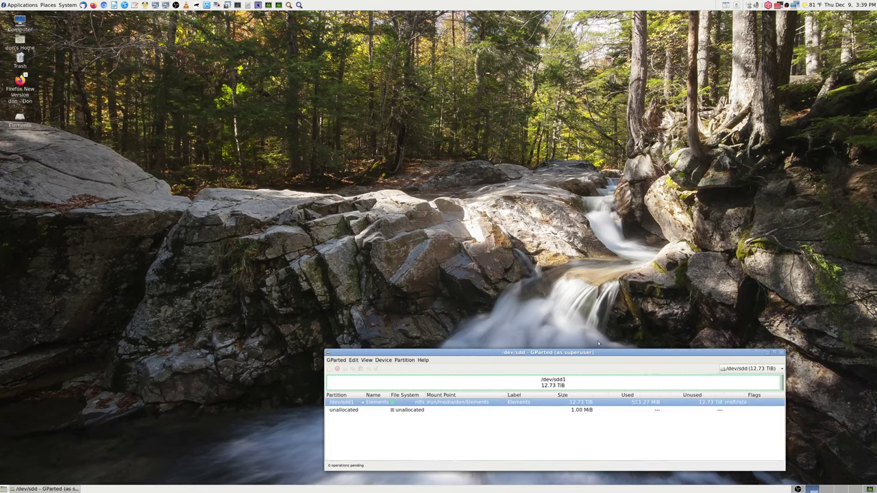
drag(598, 351, 505, 362)
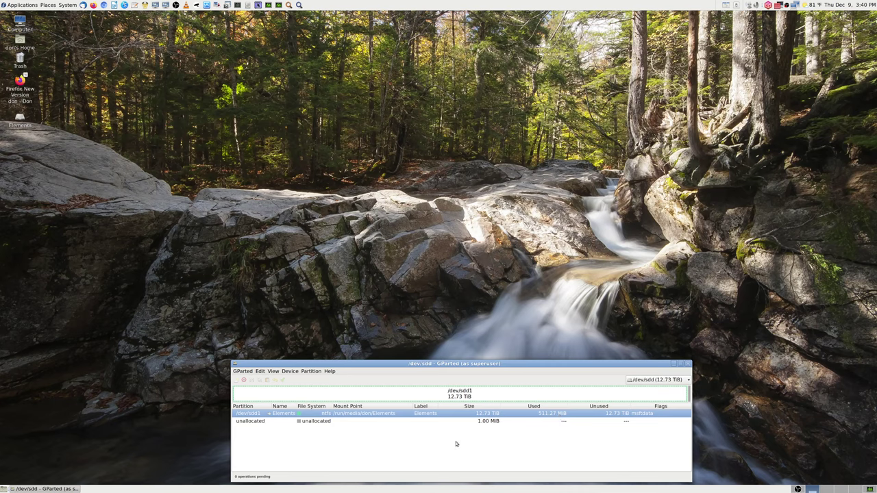
- Examine the /dev/sdd1 and unallocated entries, and check the device list while keeping /dev/sdd selected
click(583, 422)
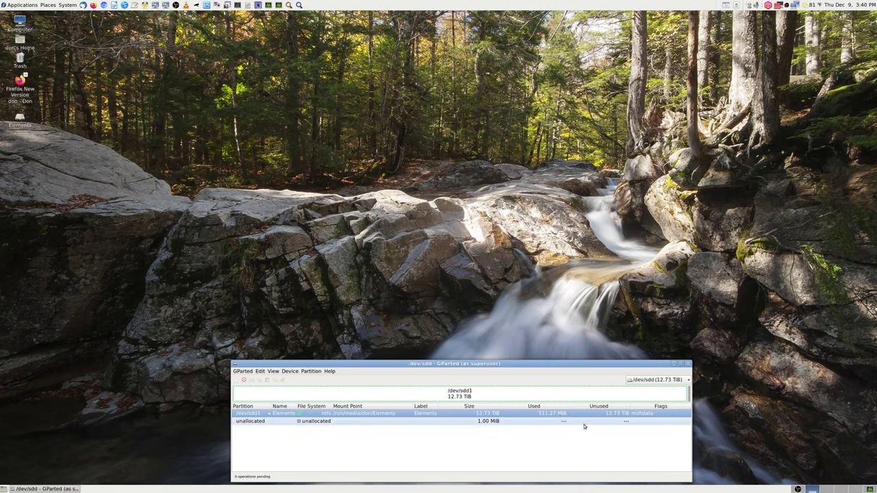
click(572, 415)
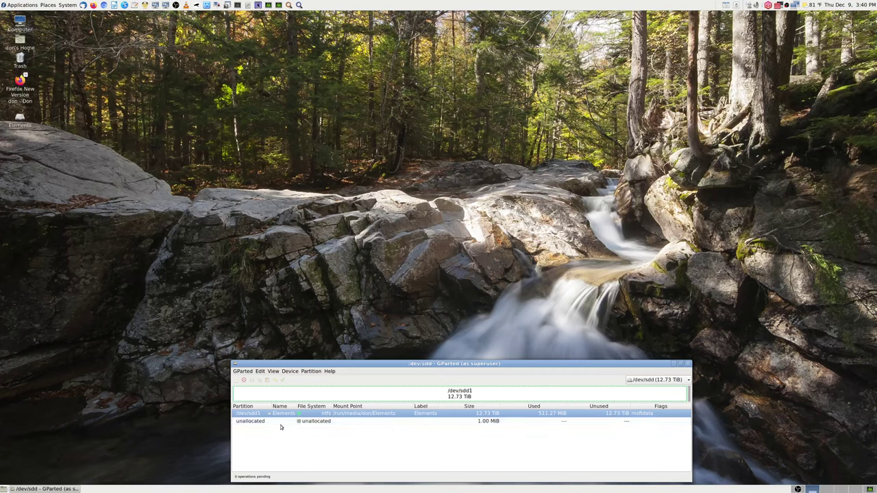
click(313, 422)
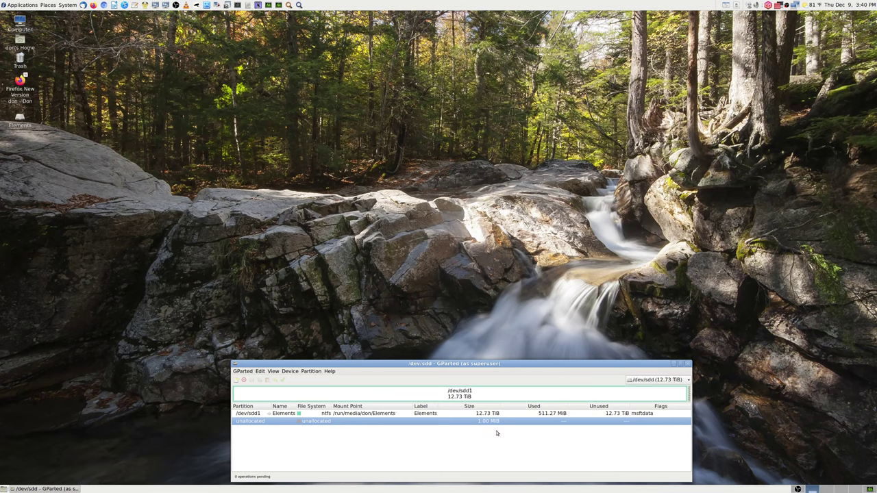
click(418, 414)
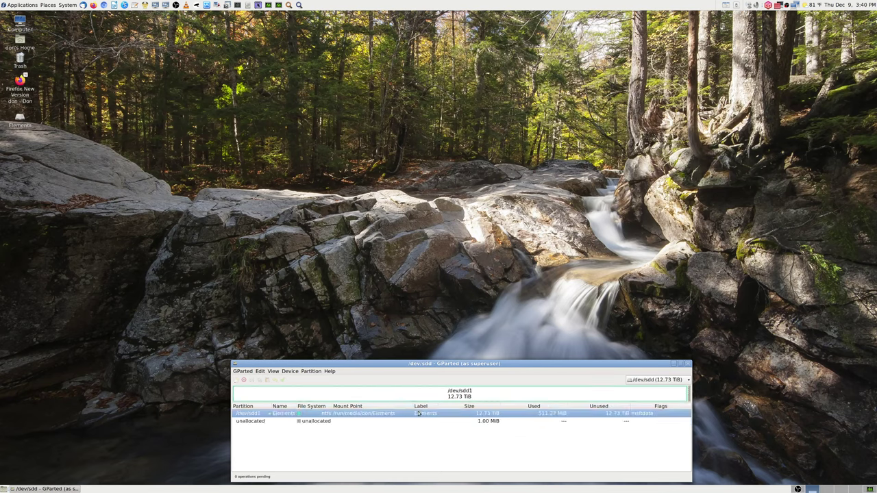
click(688, 383)
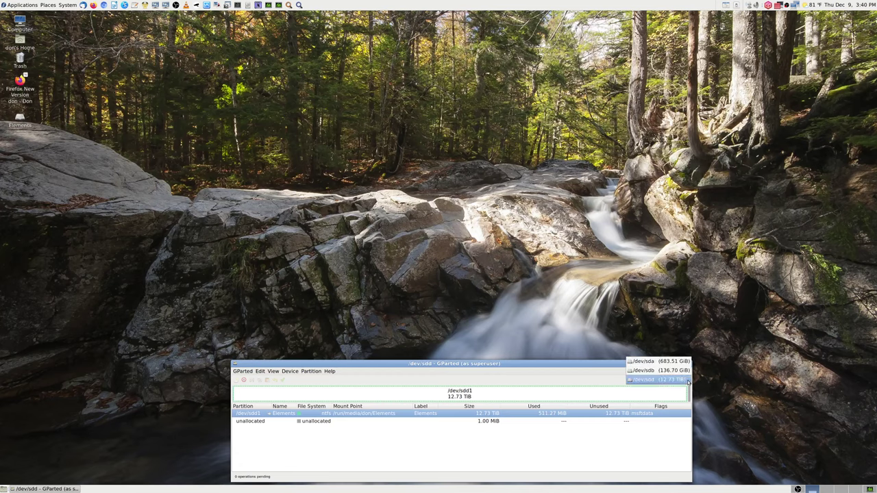
click(679, 381)
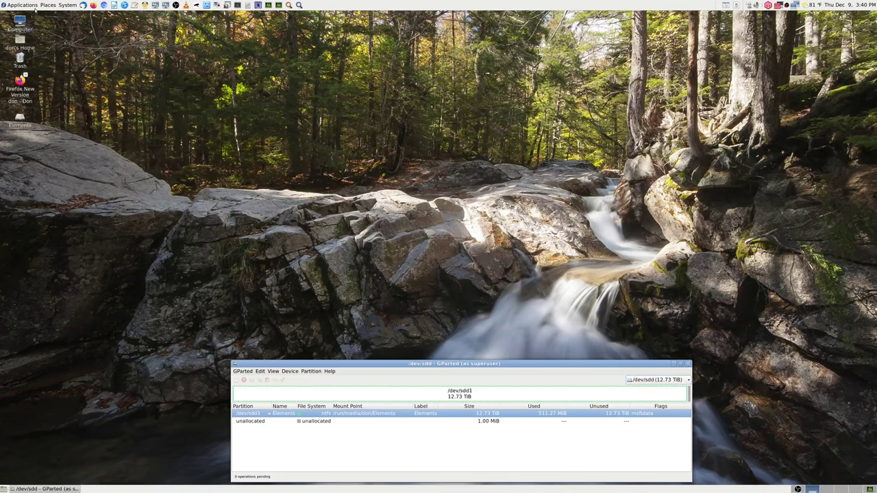
- Try to open the Disk Management tool from the installed system tools, and close its dialog
click(19, 6)
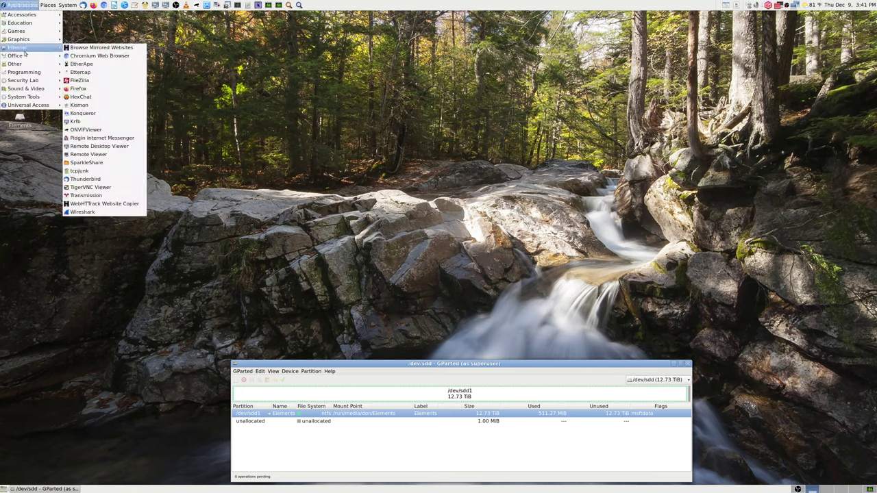
mouse_move(33, 98)
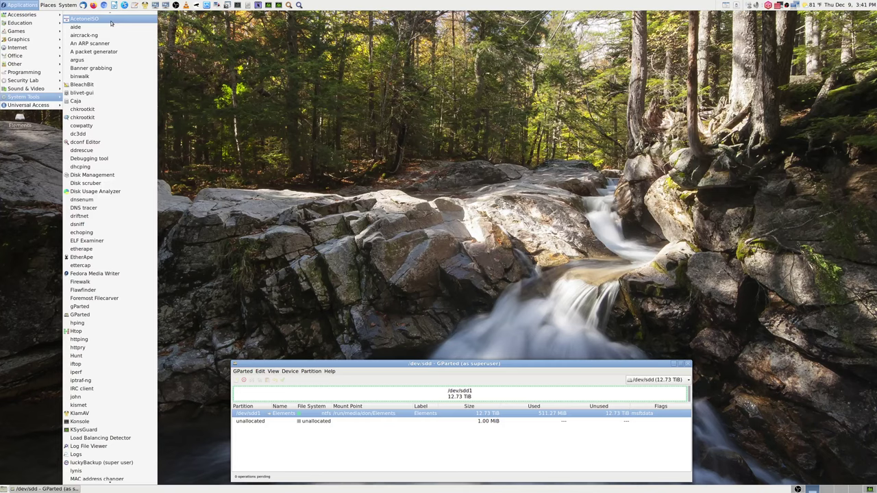
scroll(111, 23, down, 5)
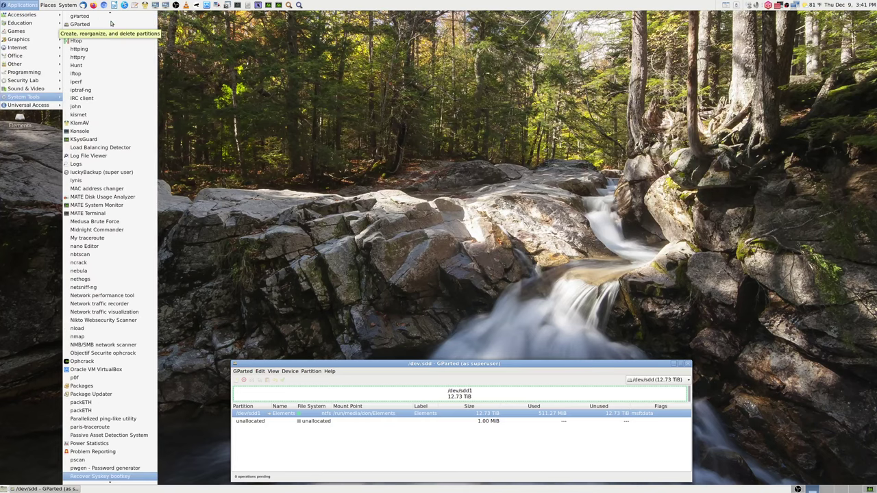
scroll(111, 24, up, 5)
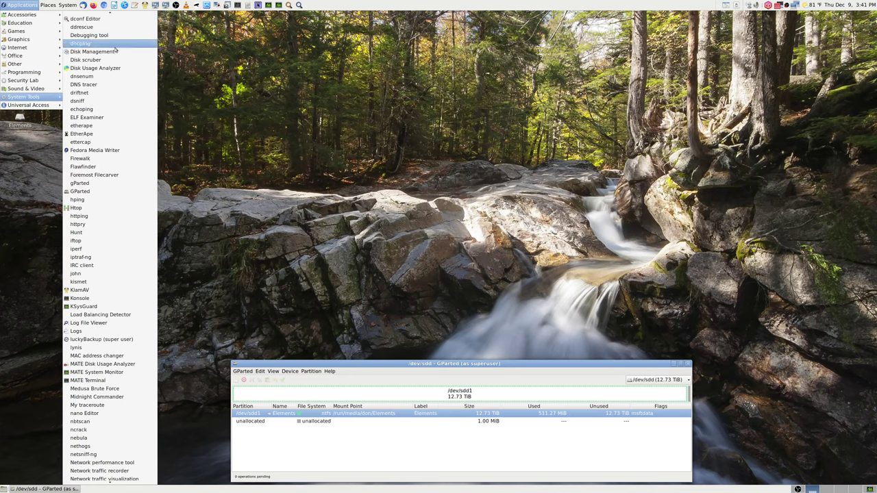
scroll(112, 13, up, 4)
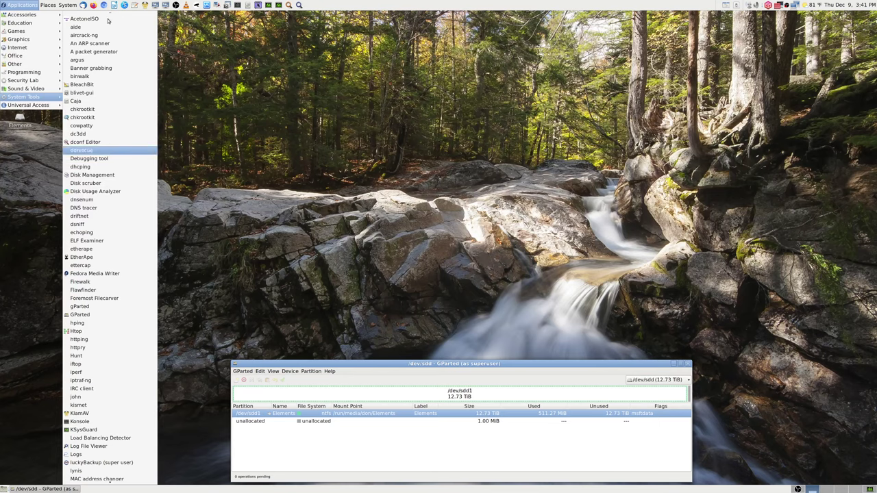
key(Down)
key(Down)
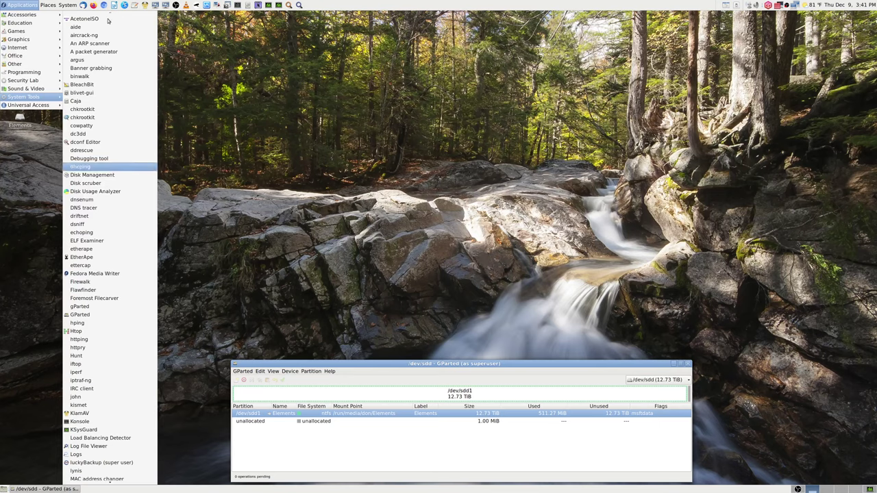
key(Down)
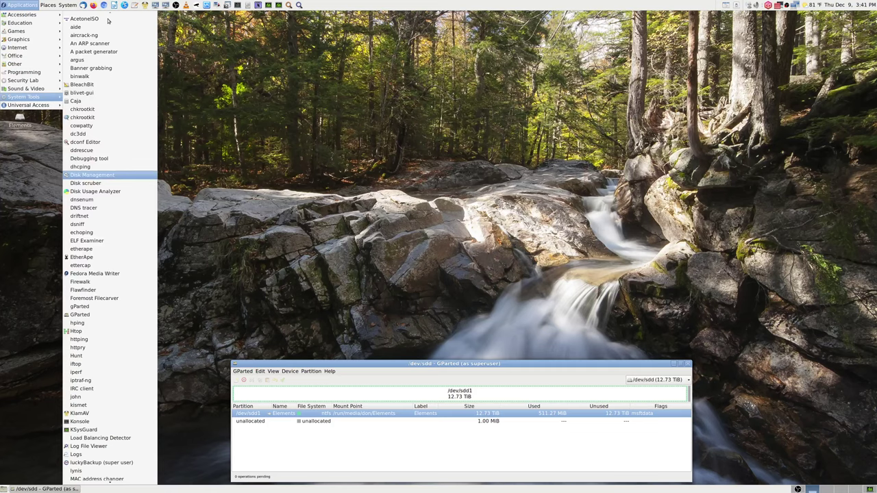
key(Return)
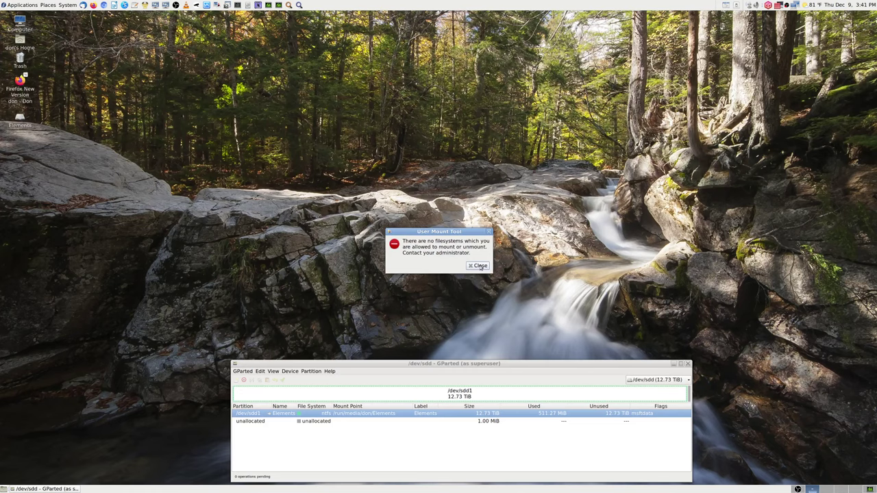
click(480, 266)
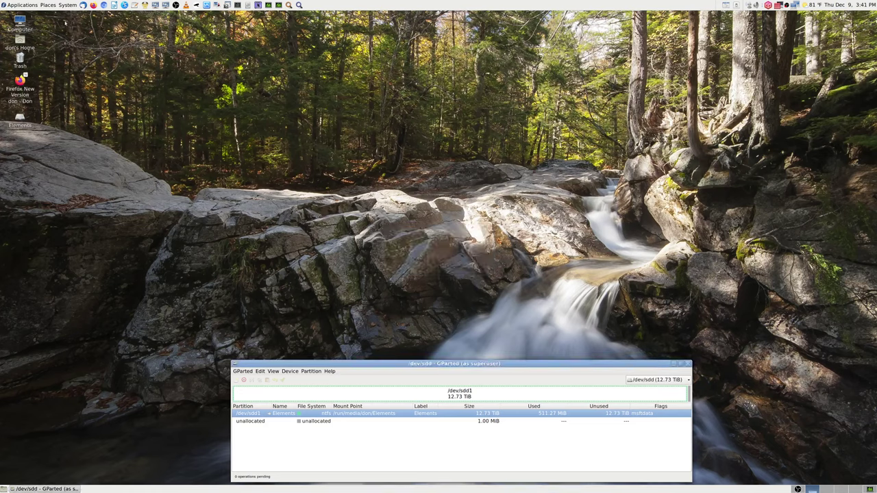
- Look through the system tools between dc3dd and gParted for another disk utility, and leave the list without launching anything
click(21, 7)
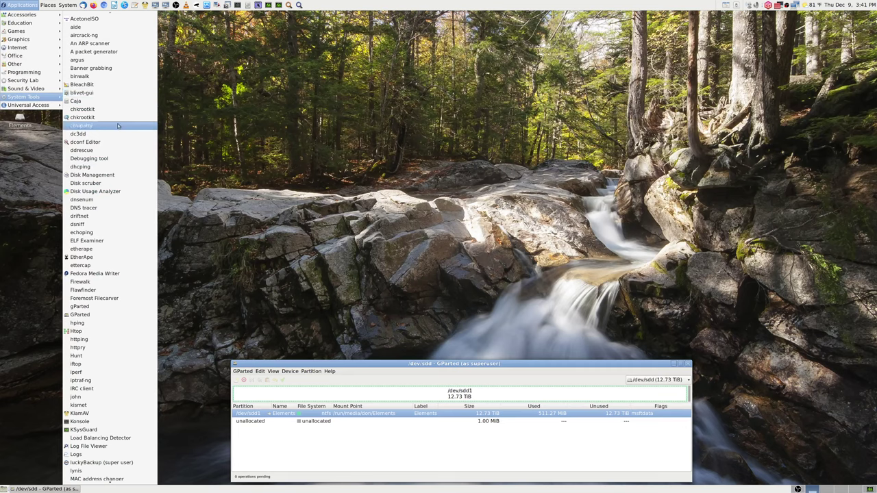
key(Down)
key(Down)
key(Down)
key(Down)
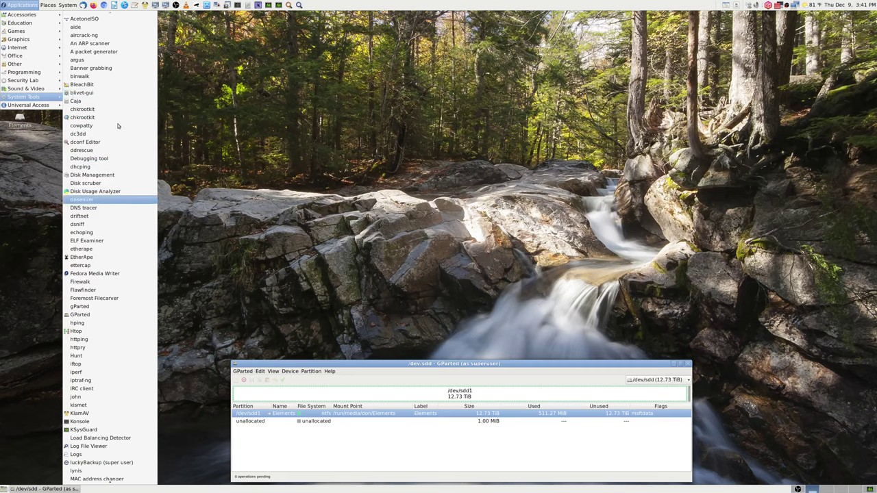
key(Up)
key(Up)
key(Up)
key(Up)
key(Up)
key(Up)
key(Up)
key(Up)
key(Up)
key(Up)
key(Up)
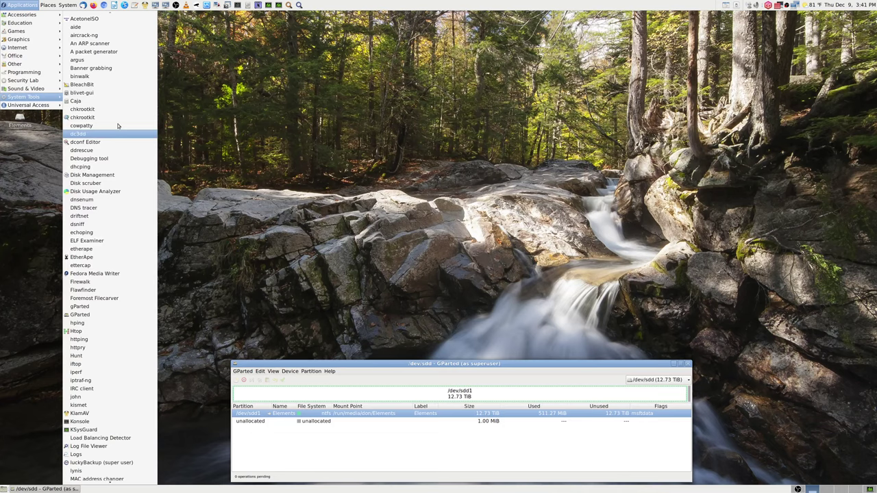
key(Down)
key(Down)
key(Down)
key(Down)
key(Down)
key(Down)
key(Down)
key(Down)
key(Down)
key(Down)
key(Down)
key(Down)
key(Down)
key(Down)
key(Down)
key(Down)
key(Down)
key(Down)
key(Down)
key(Down)
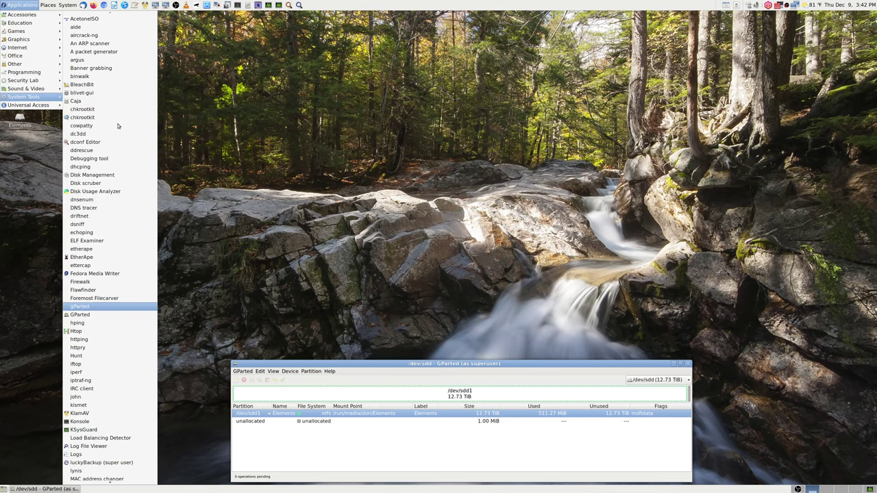
click(340, 120)
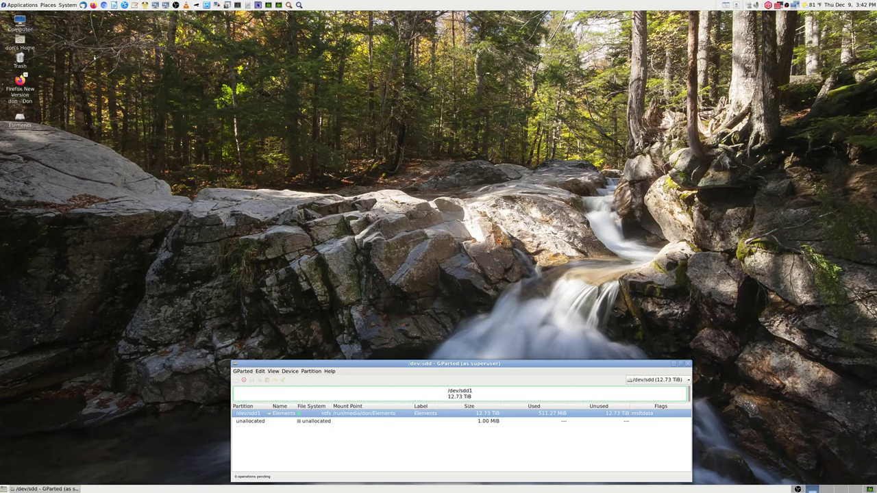
- Search the full list of system tools for a disk utility, from Caja down to Passive Asset Detection System
click(25, 6)
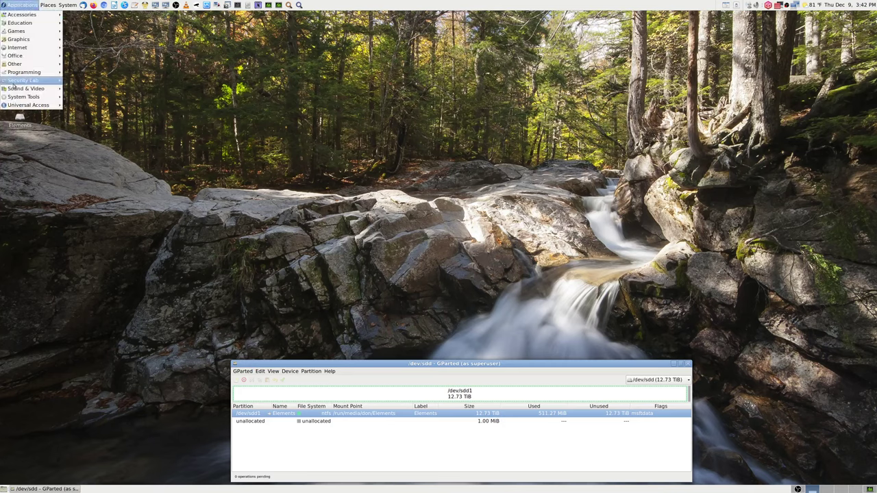
mouse_move(19, 98)
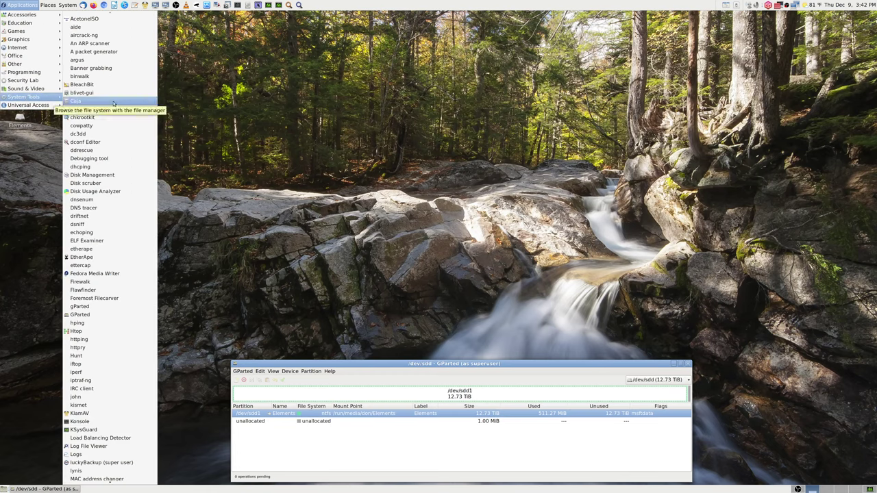
key(Down)
key(Down)
key(Down)
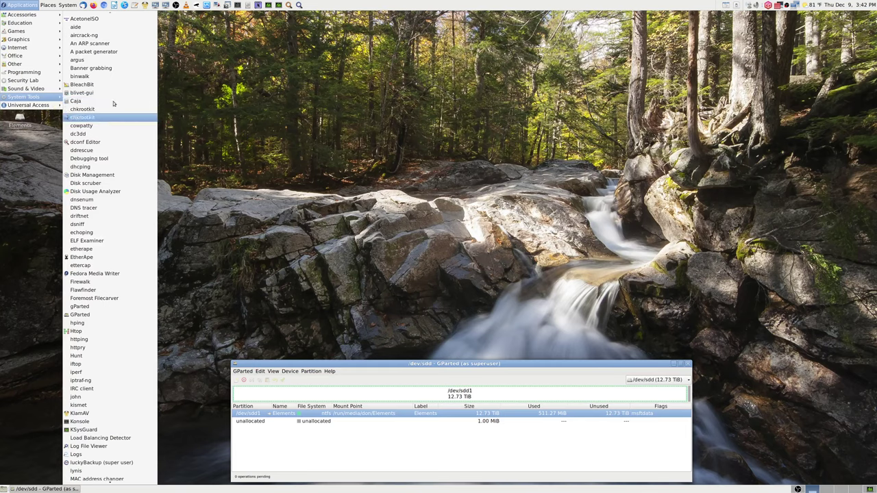
key(Down)
key(Down)
key(Down)
key(Down)
key(Down)
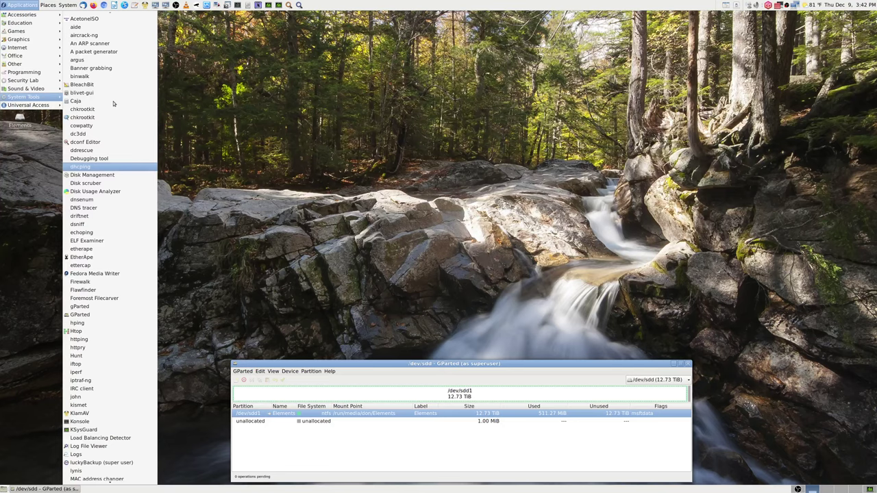
key(Down)
key(Down)
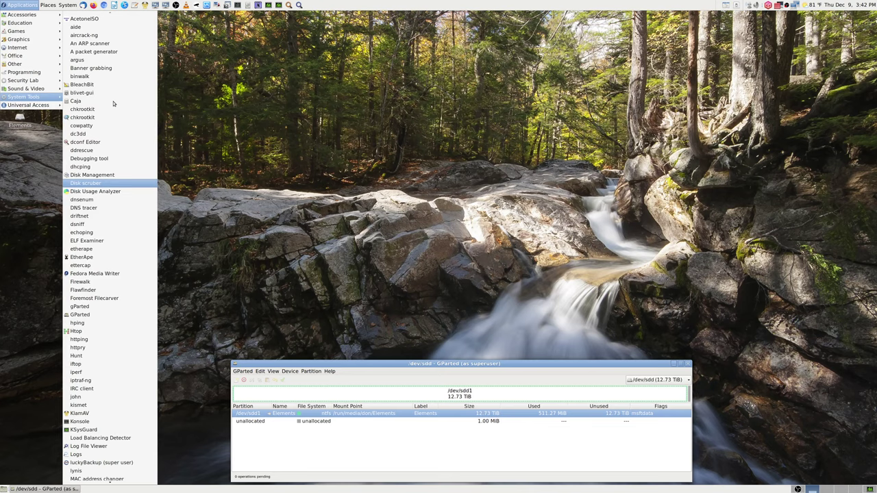
key(Down)
key(Down)
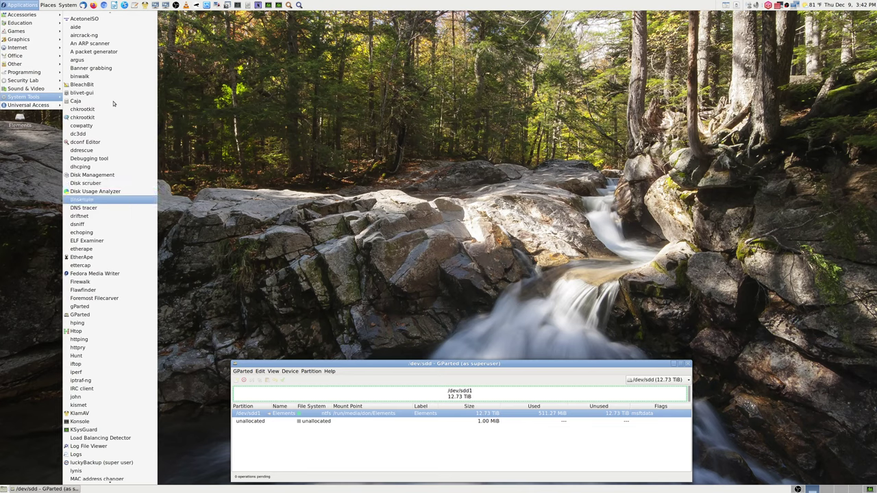
key(Down)
key(Down)
key(Down)
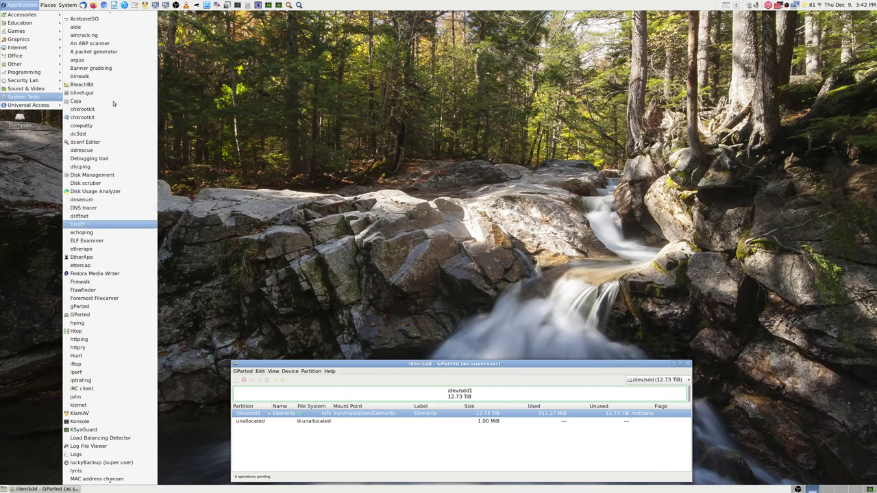
key(Down)
key(Down)
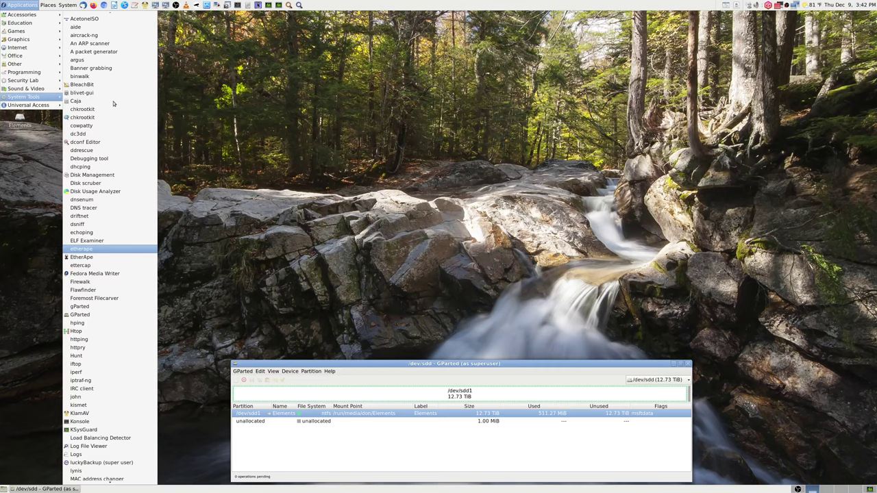
key(Down)
key(Down)
key(Down)
key(Down)
key(Down)
key(Down)
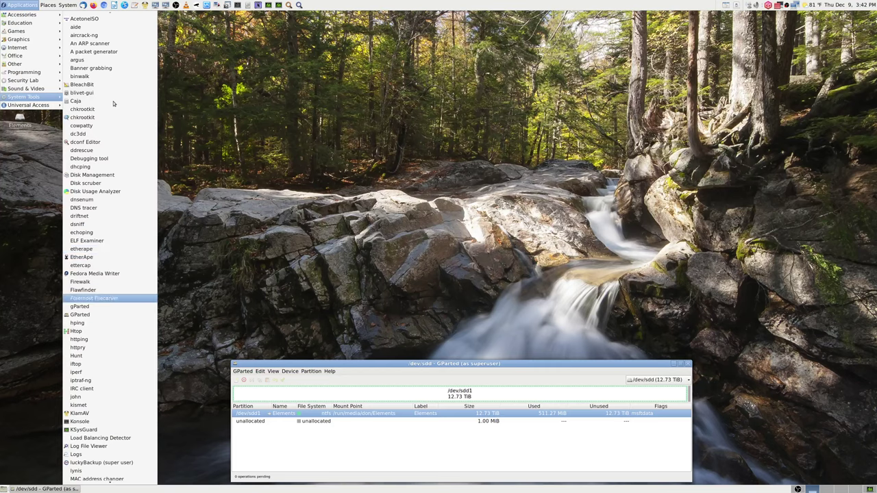
key(Down)
key(Down)
key(Down)
key(Down)
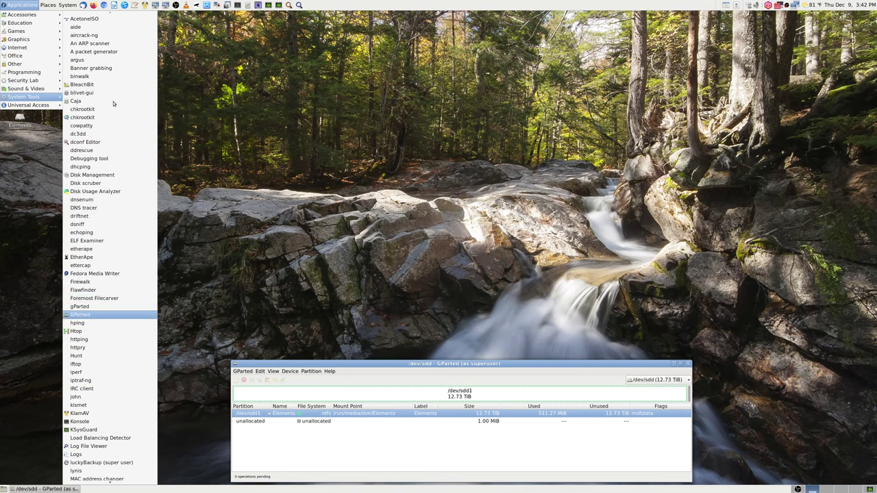
key(Down)
key(Down)
key(Down)
key(Down)
key(Down)
key(Down)
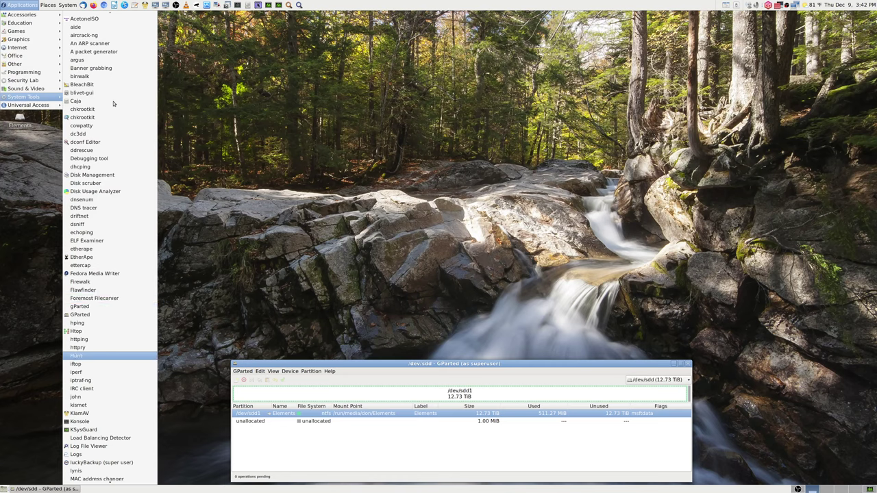
key(Down)
key(Down)
key(Down)
key(Down)
key(Down)
key(Down)
key(Down)
key(Down)
key(Down)
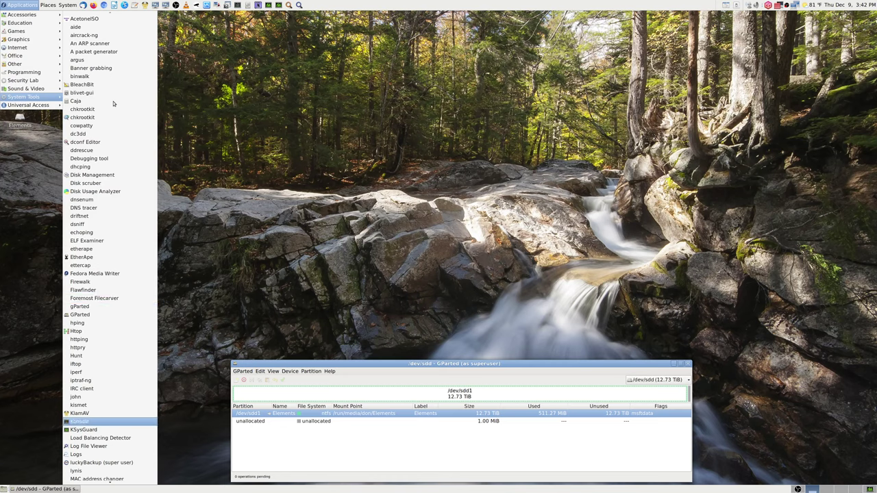
key(Down)
key(Down)
key(Down)
key(Down)
key(Down)
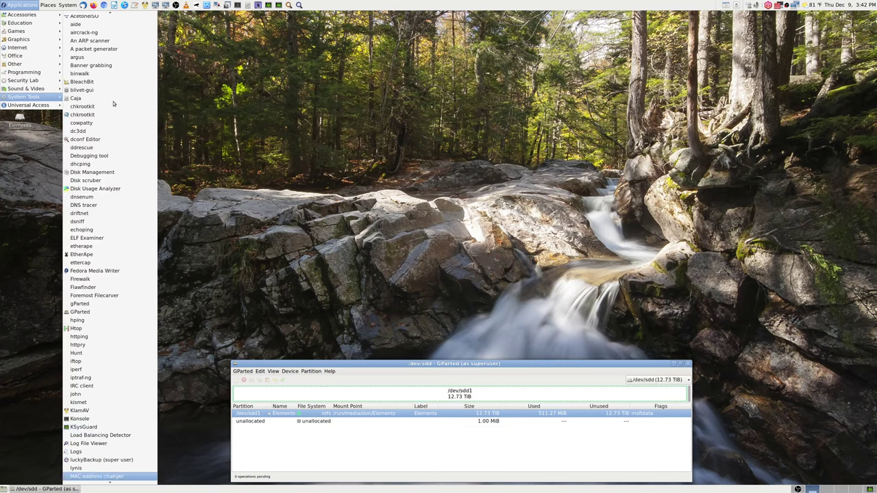
key(Down)
key(Down)
key(Down)
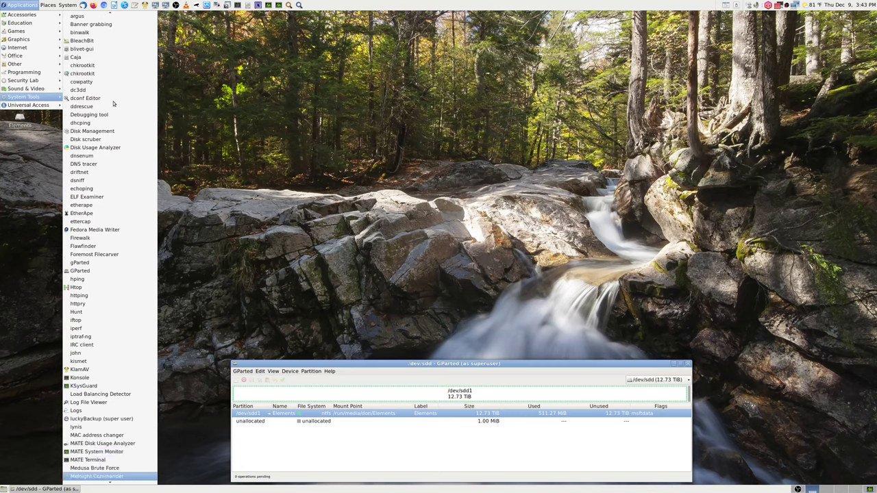
key(Down)
key(Down)
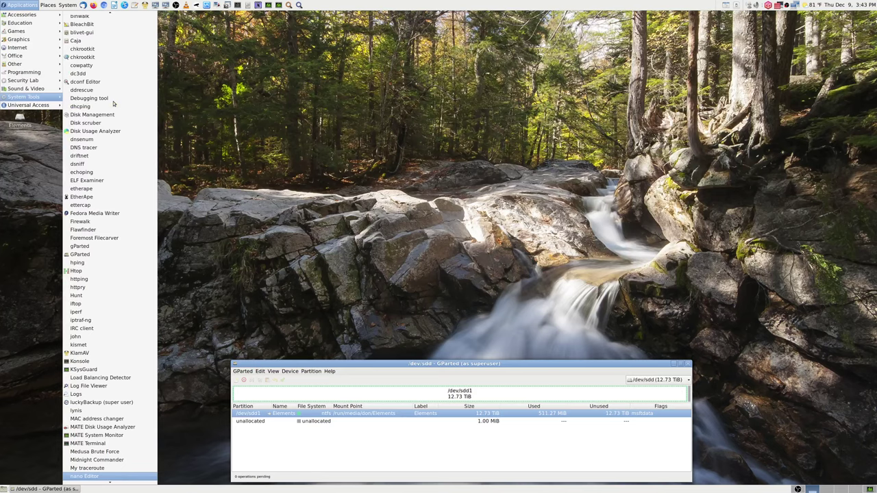
key(Down)
key(Down)
key(Down)
key(Down)
key(Down)
key(Down)
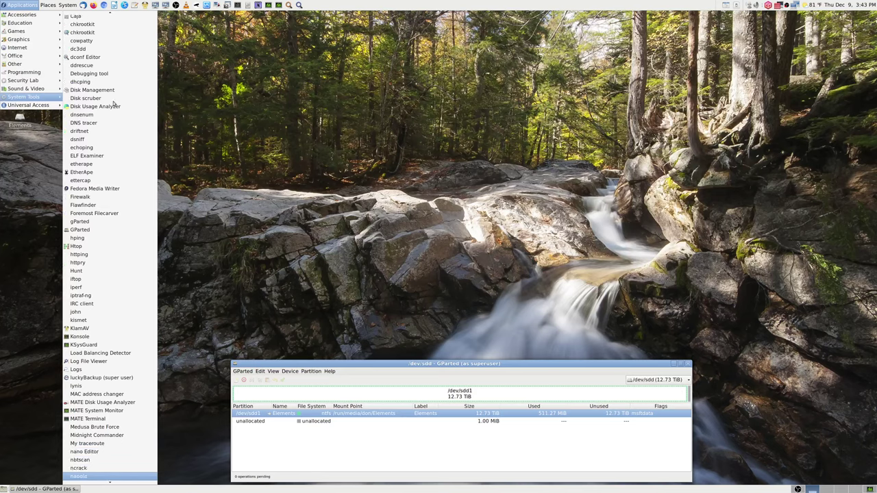
key(Down)
key(Down)
key(Down)
key(Down)
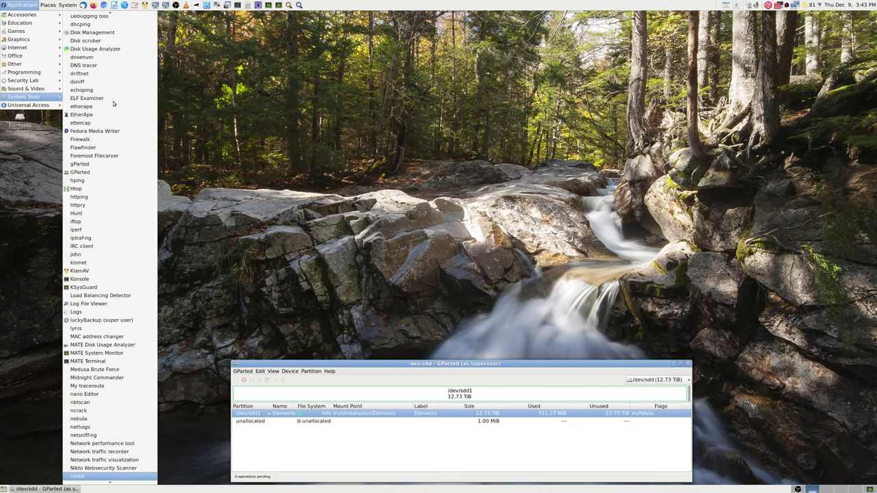
key(Down)
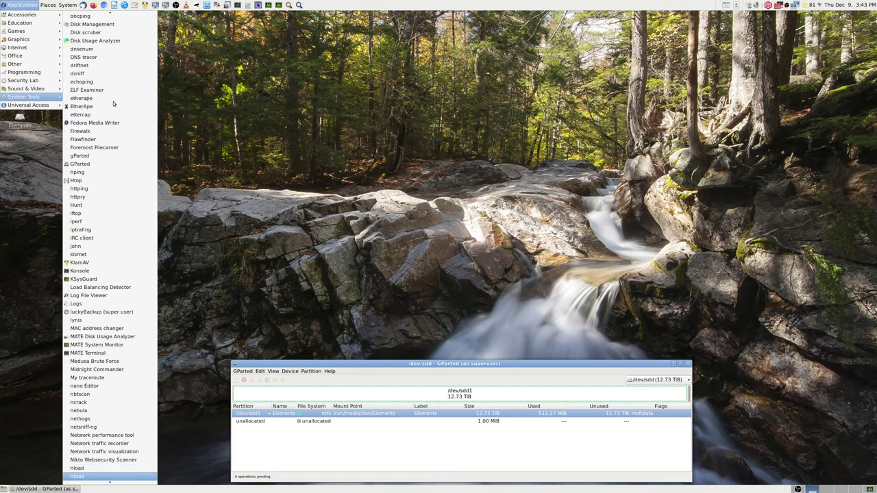
key(Down)
key(Down)
key(Down)
key(Down)
key(Down)
key(Down)
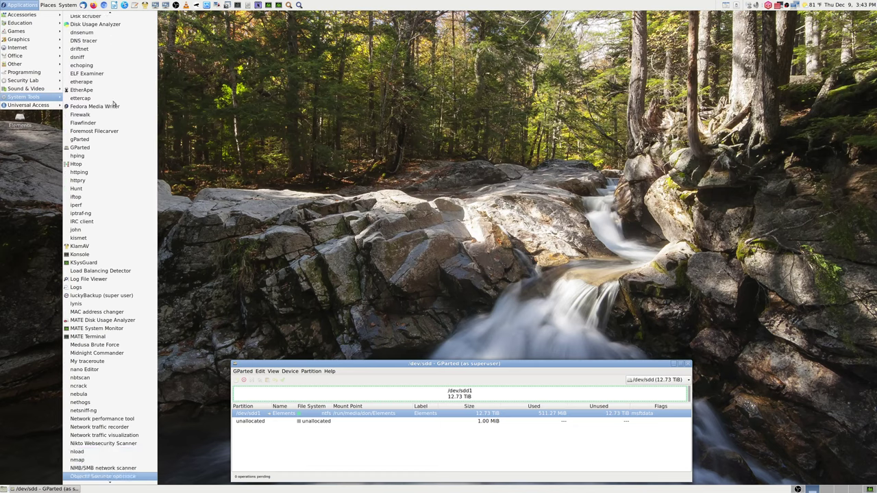
key(Down)
key(Down)
key(Down)
key(Down)
key(Down)
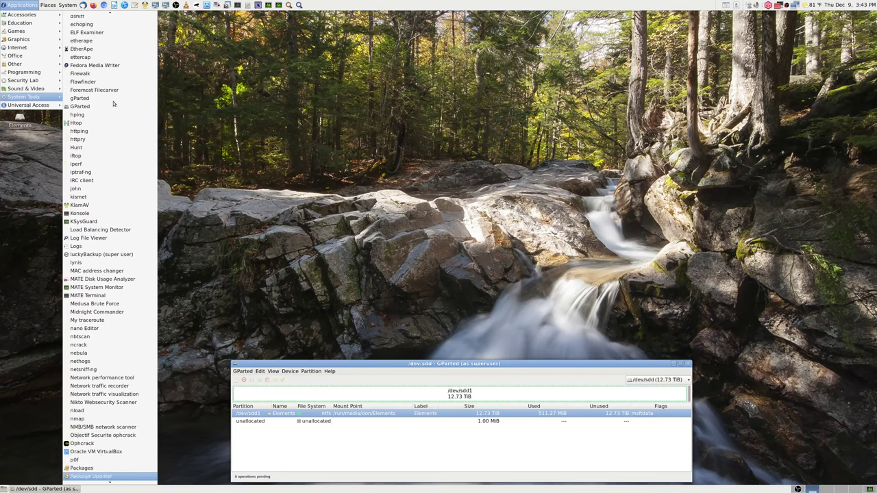
key(Down)
key(Down)
key(Down)
key(Down)
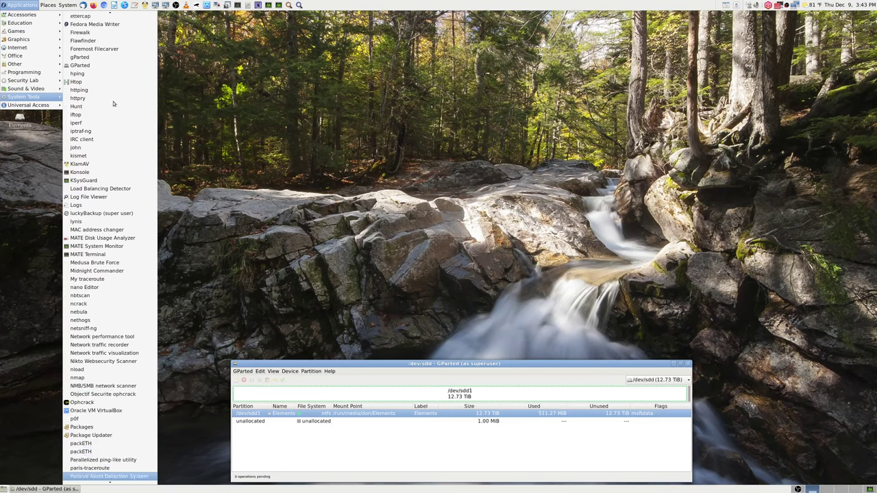
- Search the remaining system tools, from Power Statistics to the end of the list, for a disk utility, and leave the list without launching anything
key(Down)
key(Down)
key(Down)
key(Down)
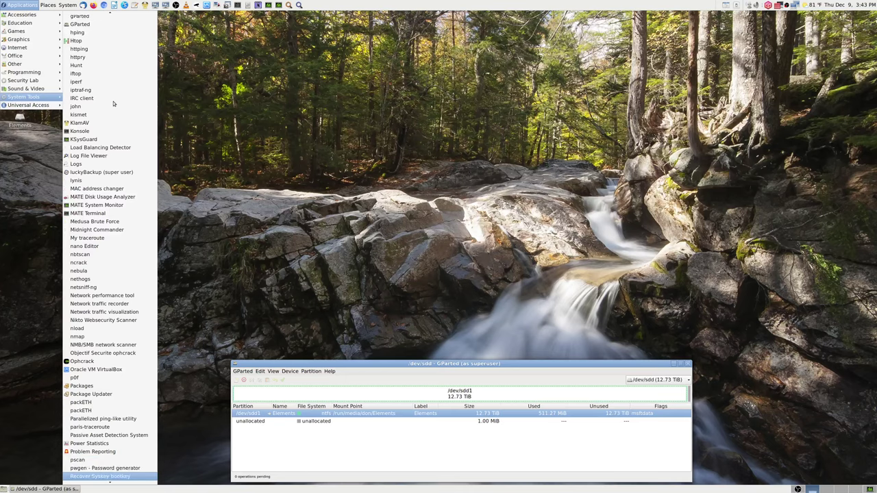
key(Down)
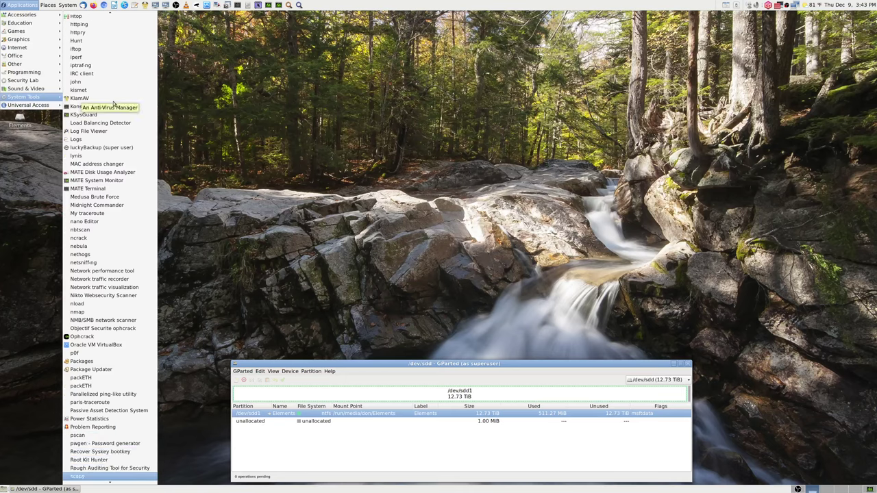
key(Down)
key(Down)
key(Down)
key(Down)
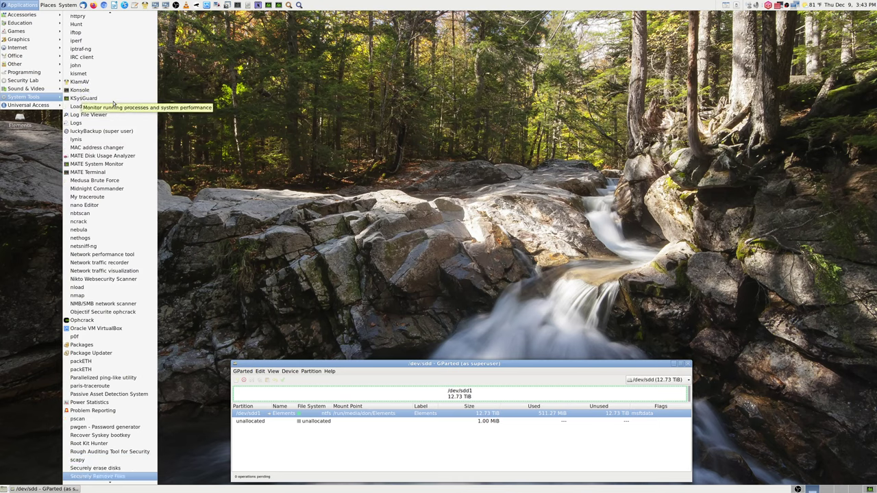
key(Down)
key(Down)
key(Down)
key(Down)
key(Down)
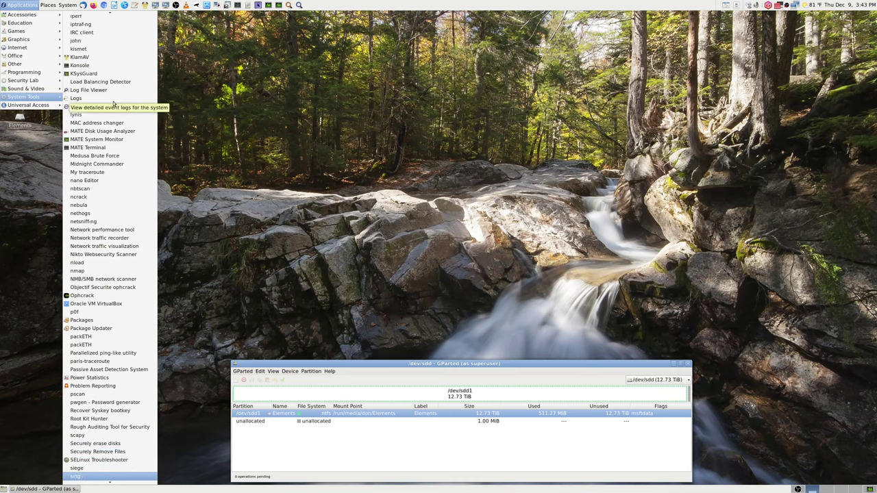
key(Down)
key(Down)
key(Down)
key(Down)
key(Down)
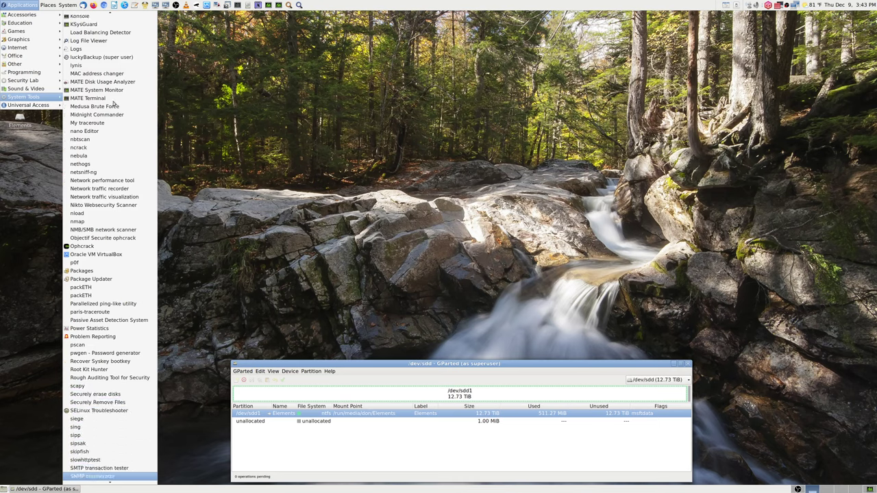
key(Down)
key(Down)
key(Down)
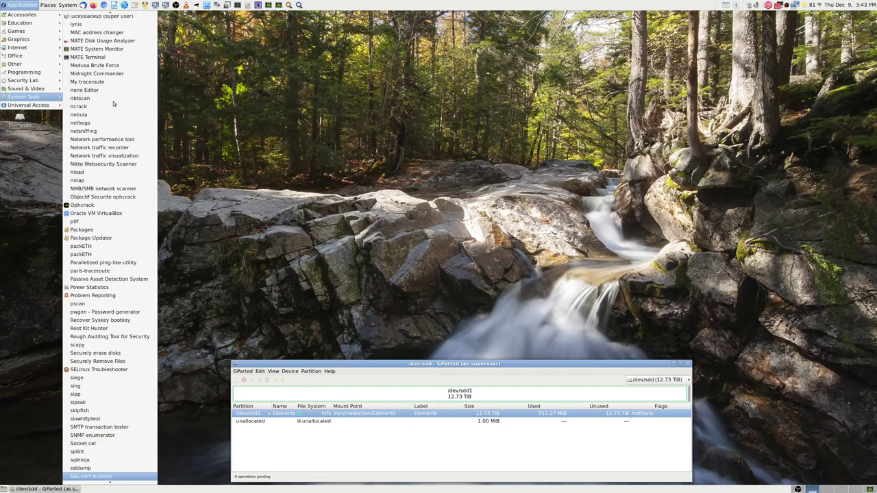
key(Down)
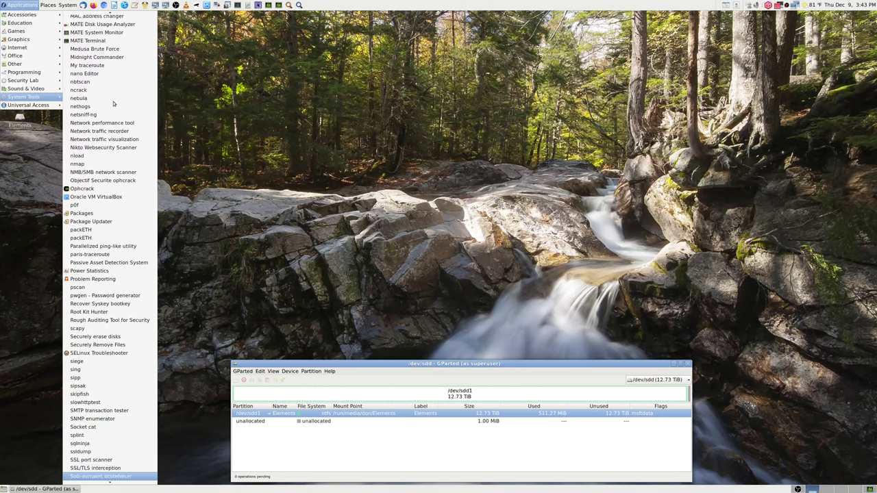
key(Down)
key(Down)
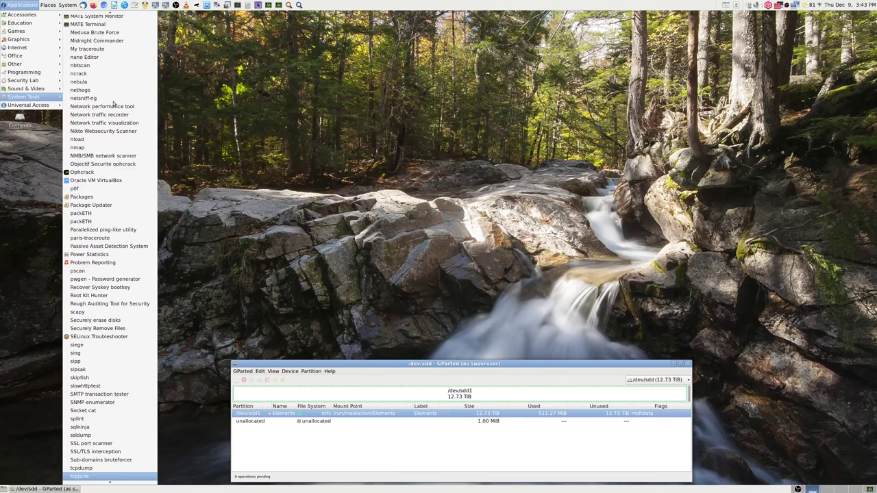
key(Down)
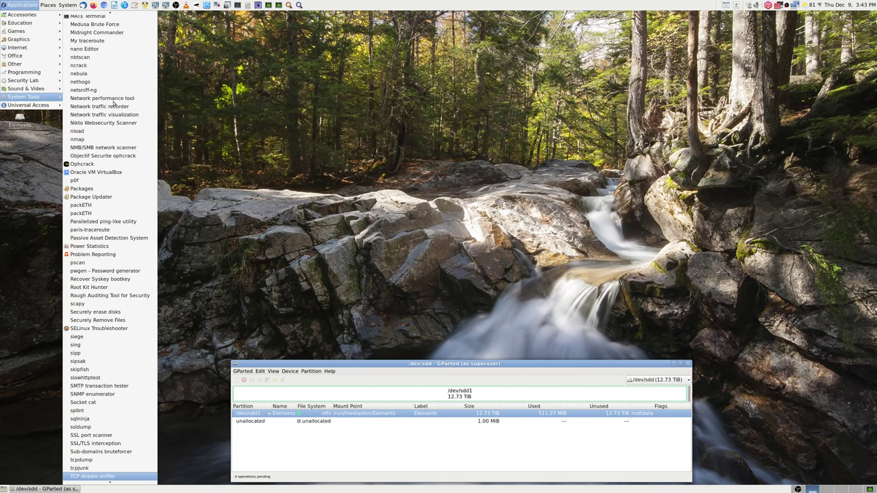
key(Down)
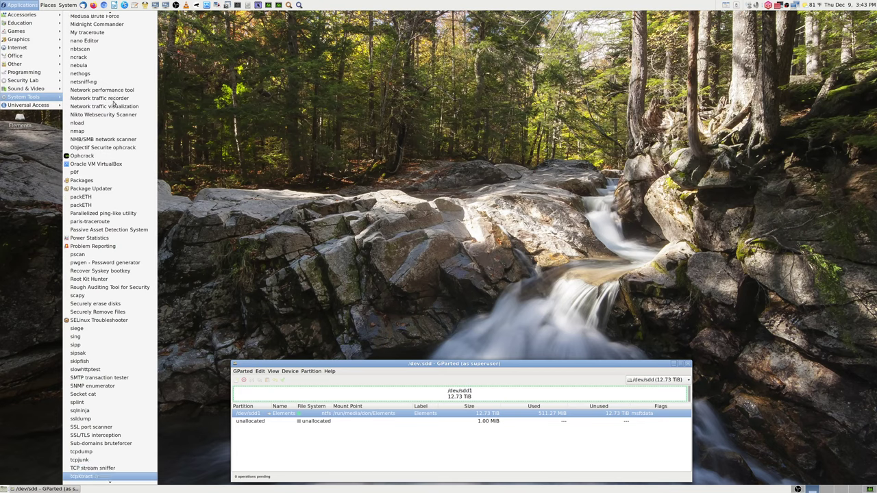
key(Down)
key(Down)
key(Down)
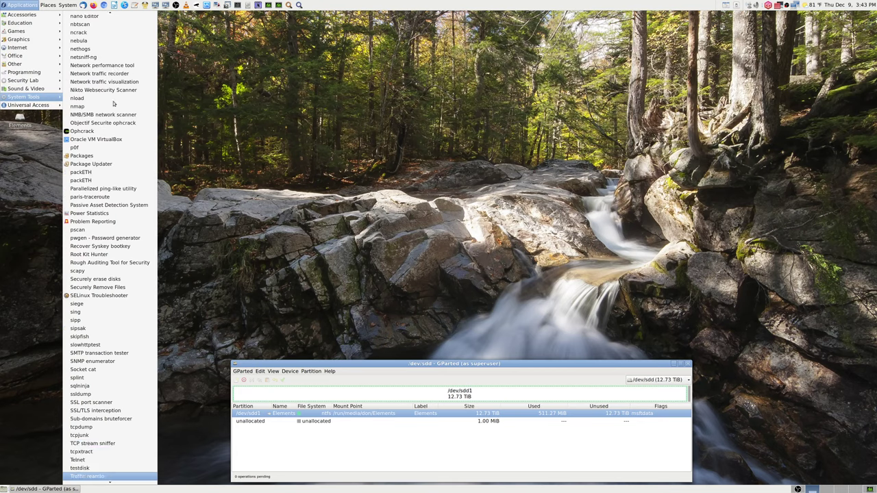
key(Down)
key(Down)
key(Down)
key(Down)
key(Down)
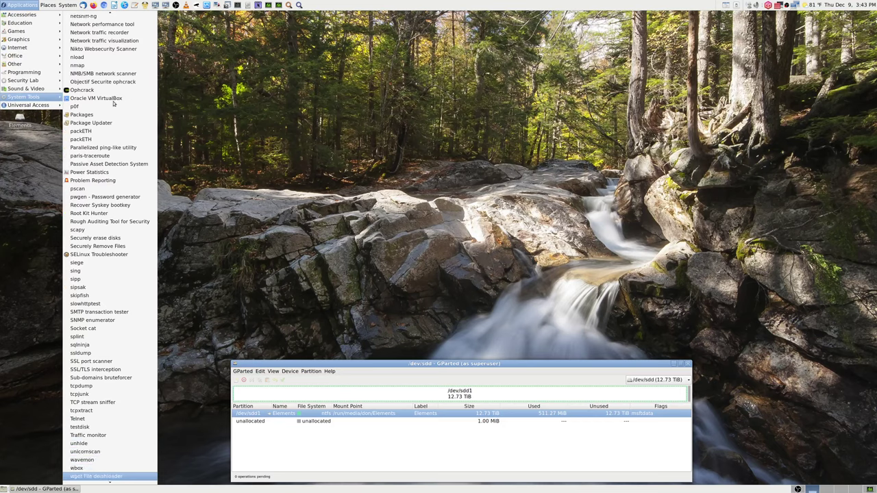
key(Down)
key(Down)
key(Down)
key(Down)
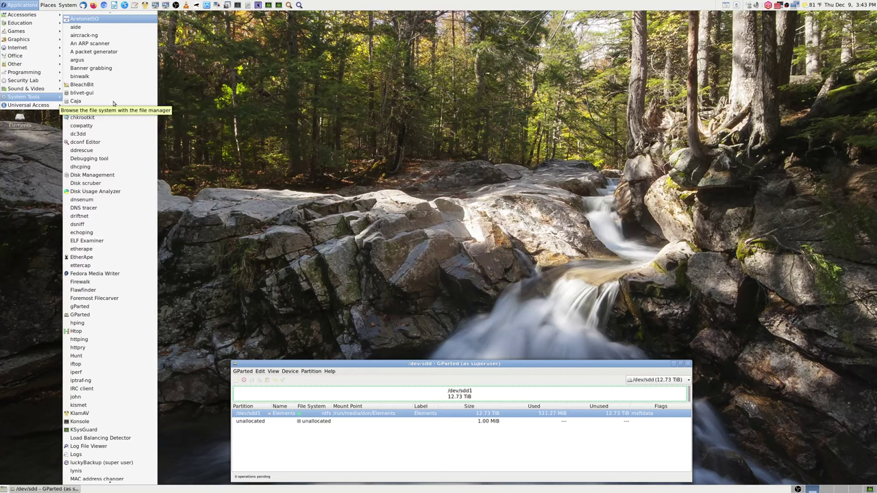
key(Escape)
key(Escape)
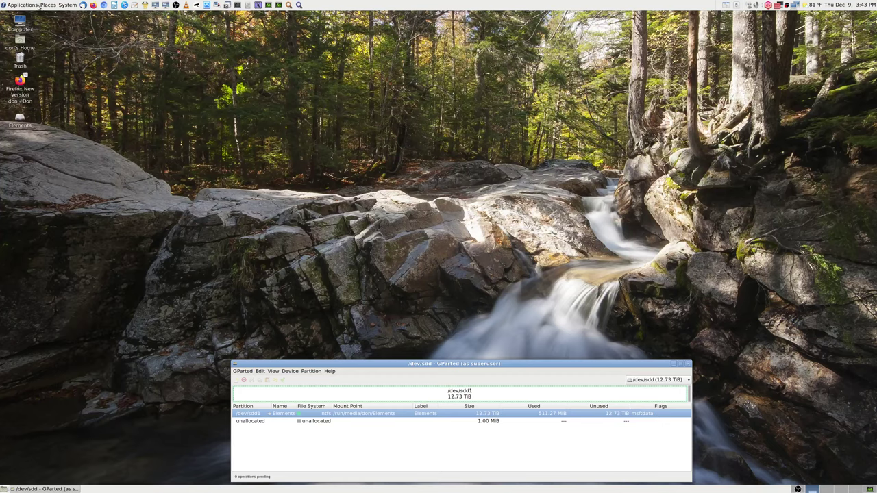
- Launch blivet-gui from the installed system tools and authenticate with the root password
click(22, 5)
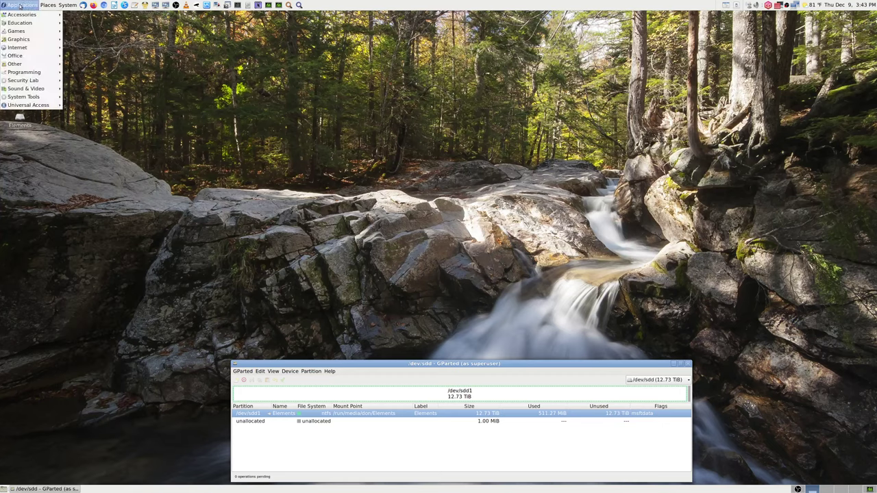
mouse_move(30, 18)
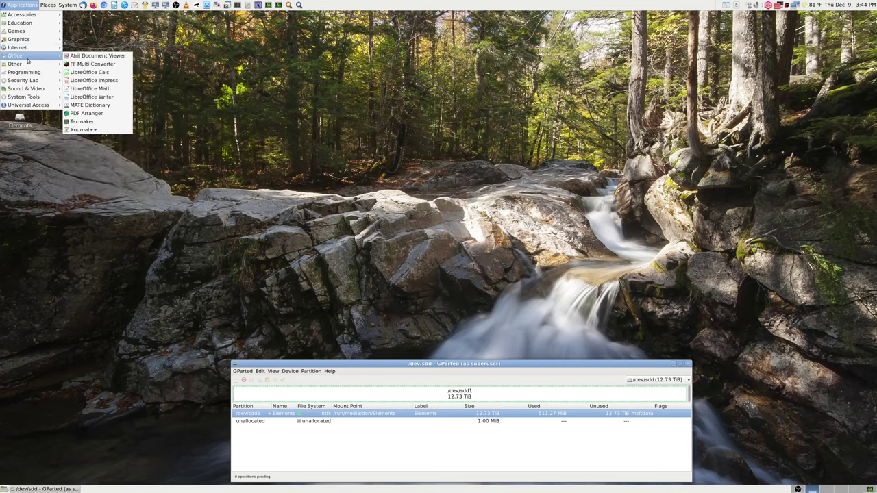
mouse_move(28, 74)
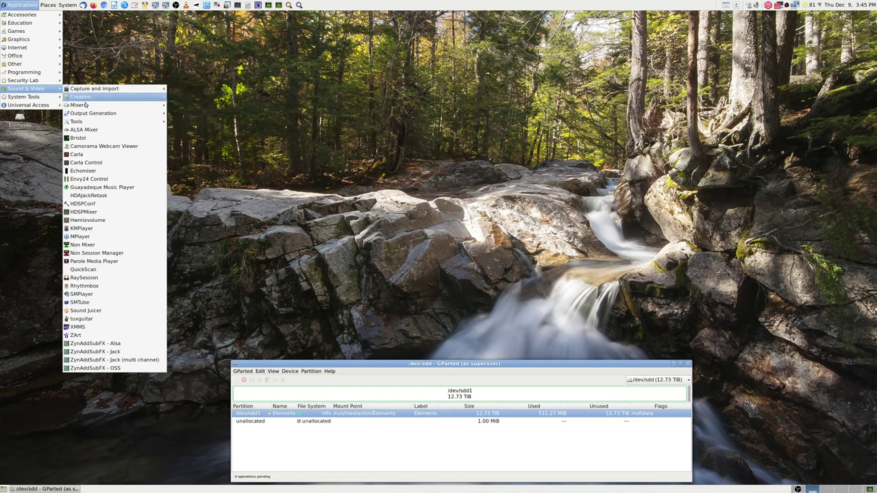
mouse_move(86, 105)
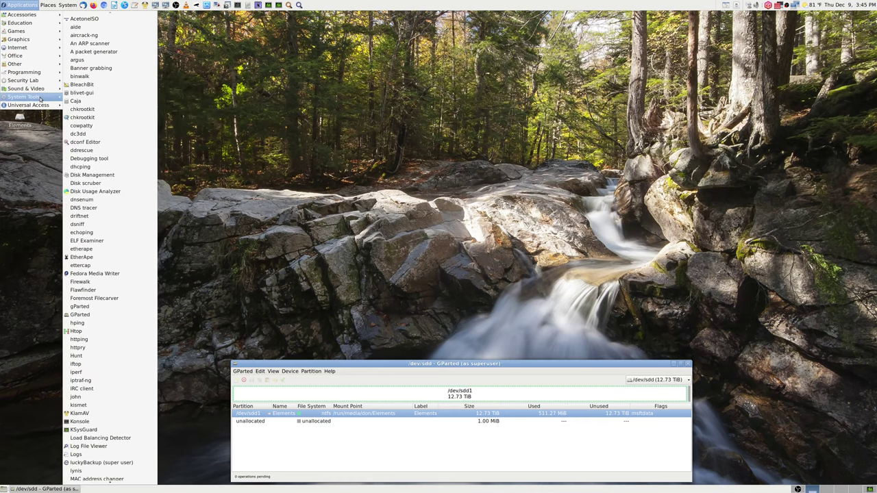
click(105, 97)
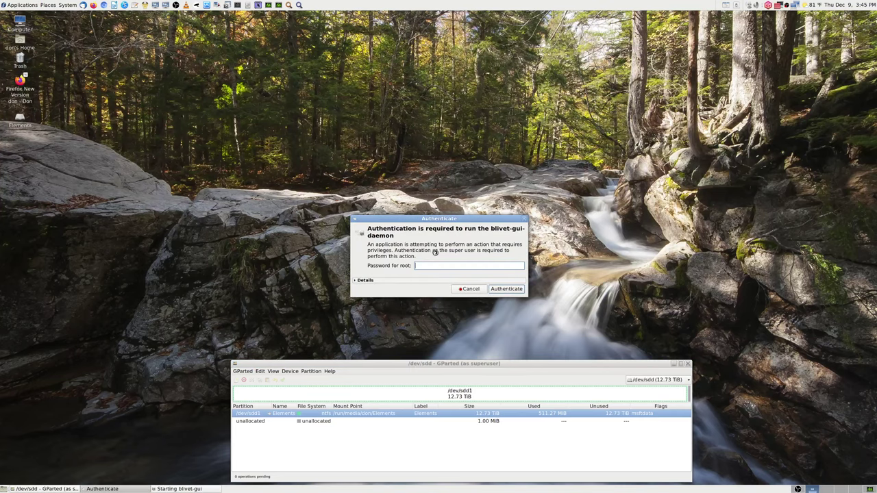
text(•••••••••••••••)
key(Return)
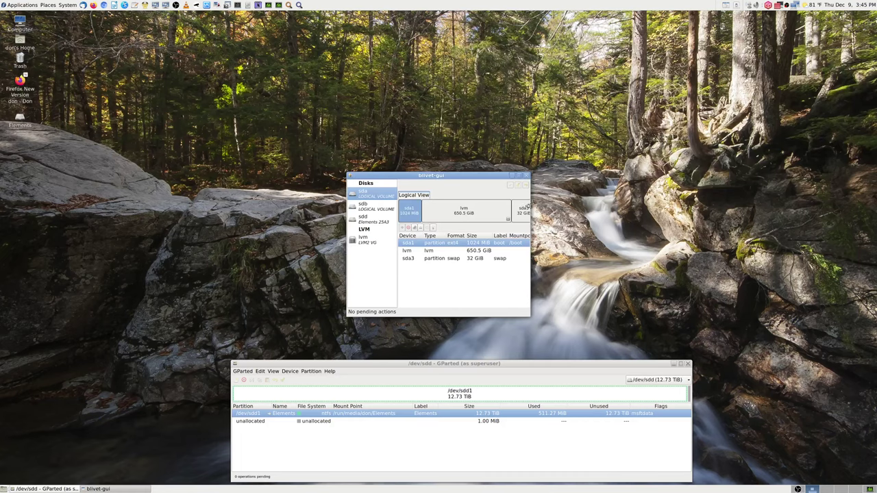
- Widen the blivet-gui window until all partition columns fit, and place it directly above the GParted window
drag(529, 205, 604, 211)
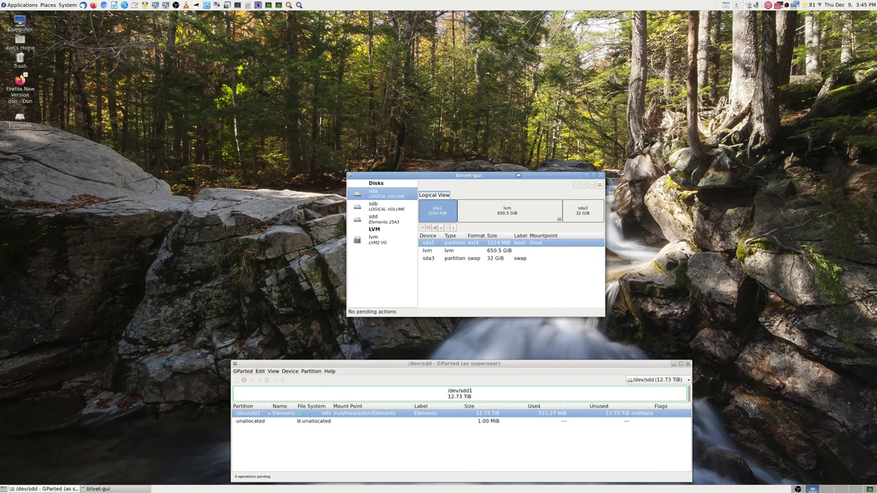
drag(521, 178, 519, 136)
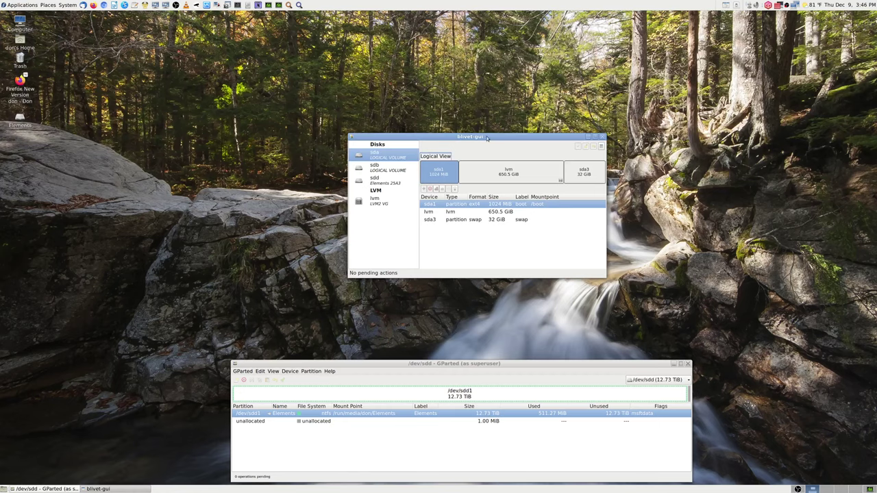
drag(485, 136, 442, 117)
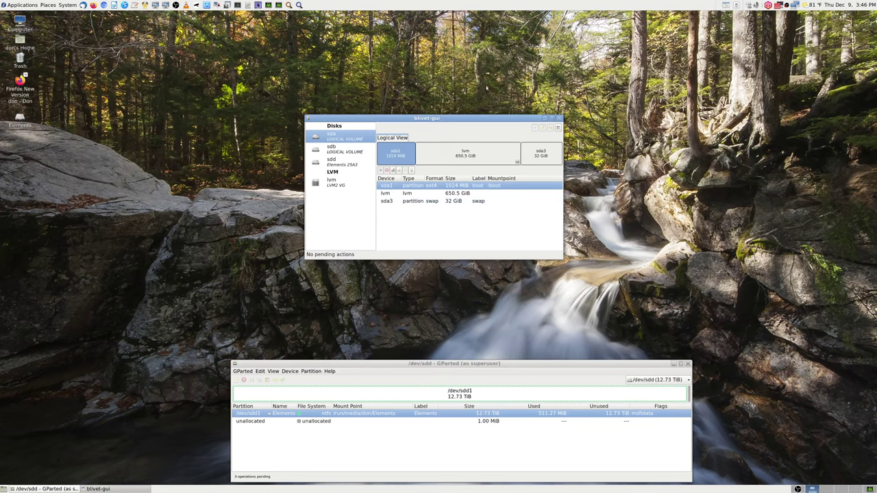
drag(475, 128, 503, 215)
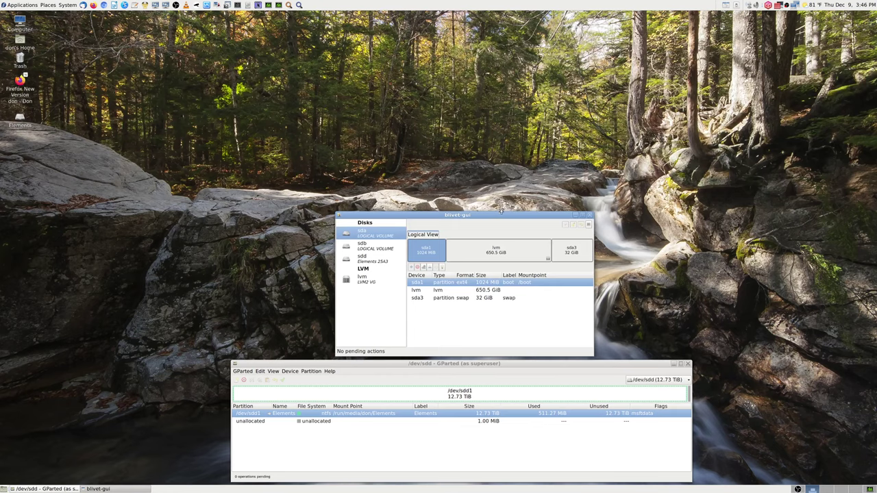
drag(499, 215, 534, 216)
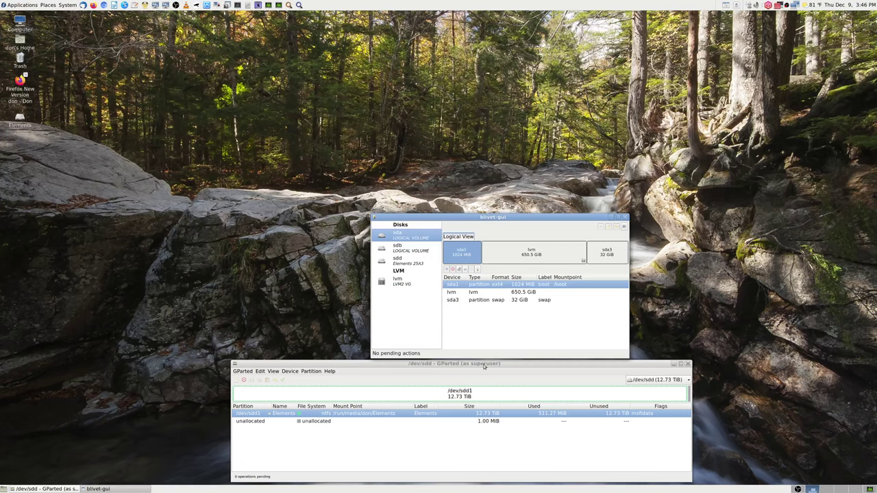
drag(487, 363, 490, 365)
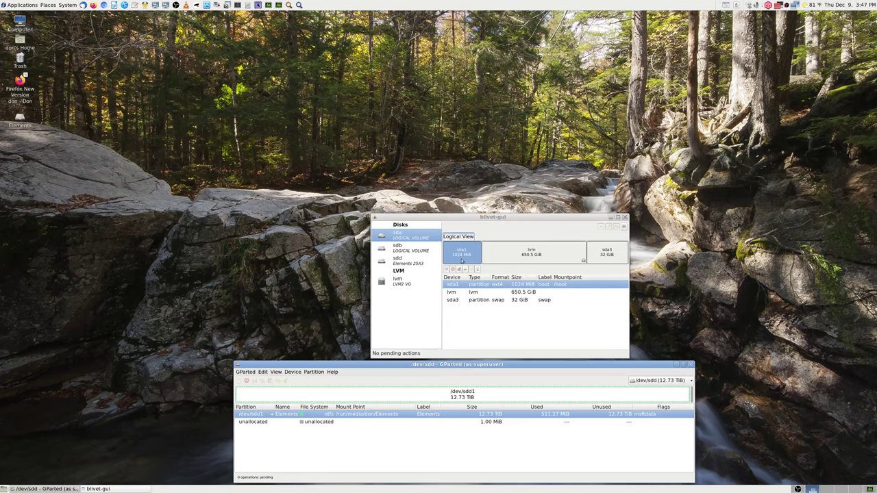
- Examine the sda1, lvm and sda3 entries of the sda disk one after another
click(462, 259)
click(508, 255)
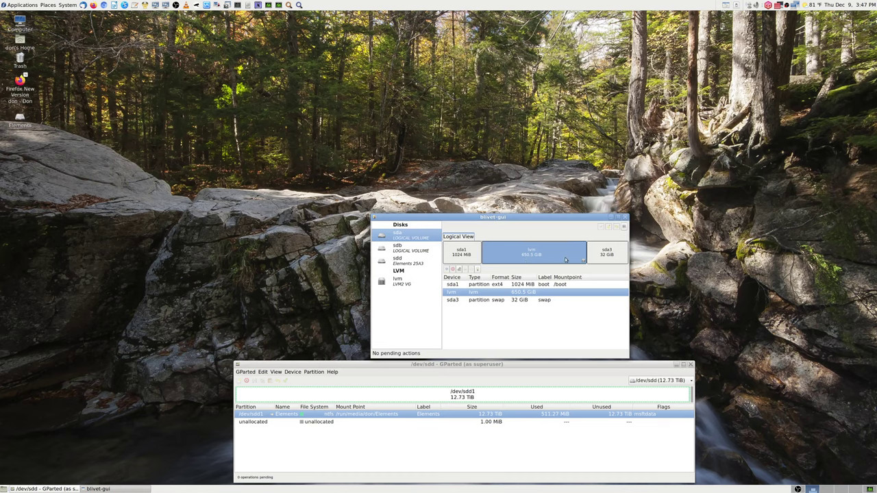
click(615, 257)
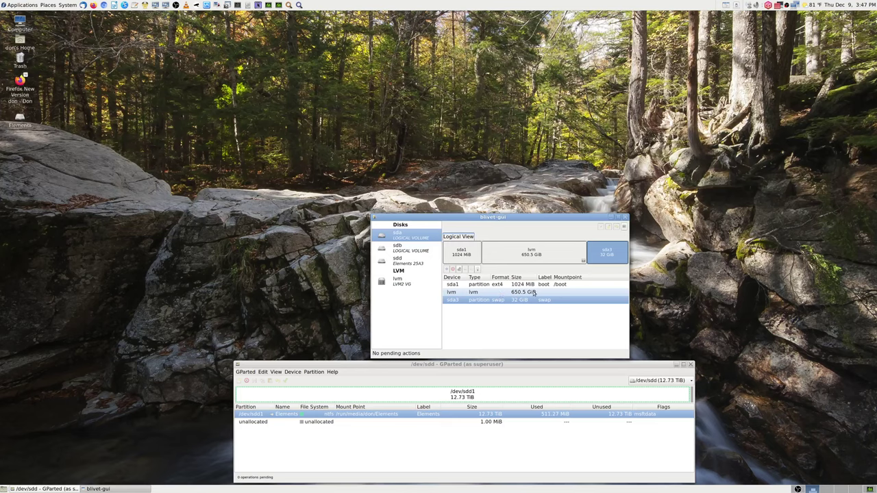
click(508, 292)
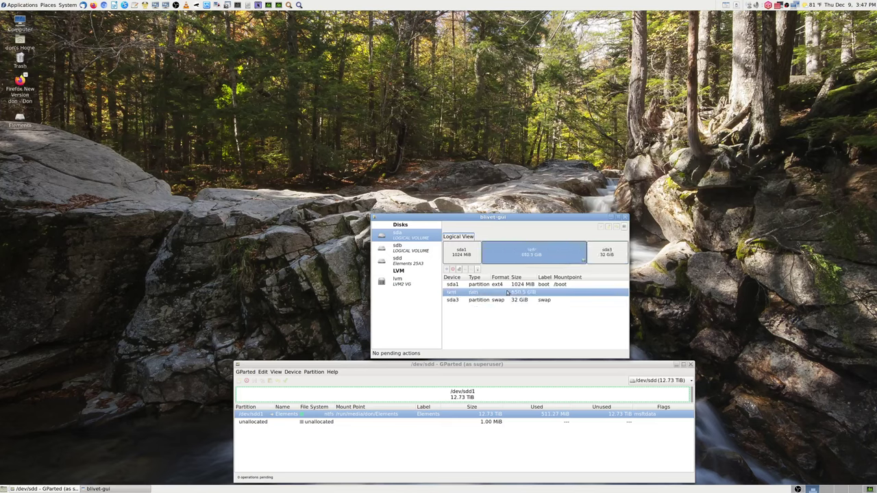
- Show the sdb disk with the blivet-gui window stretched to the GParted window's width and the Device column widened to fit its text
click(406, 252)
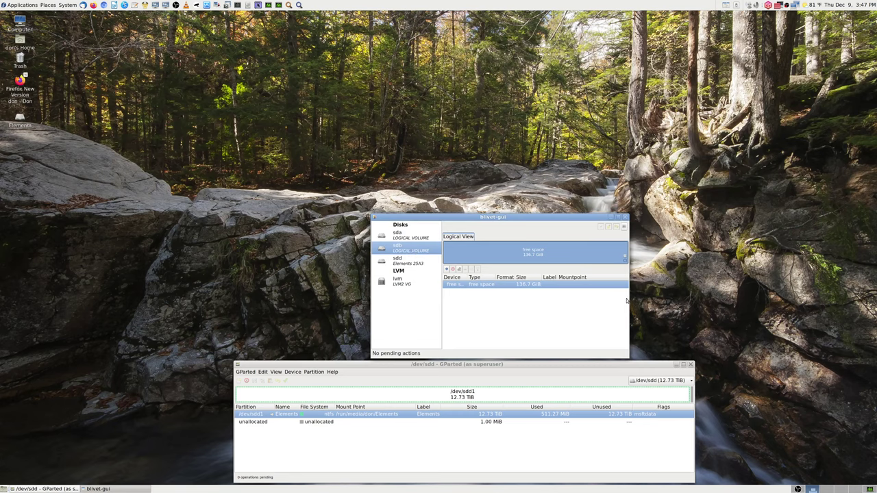
drag(627, 297, 692, 303)
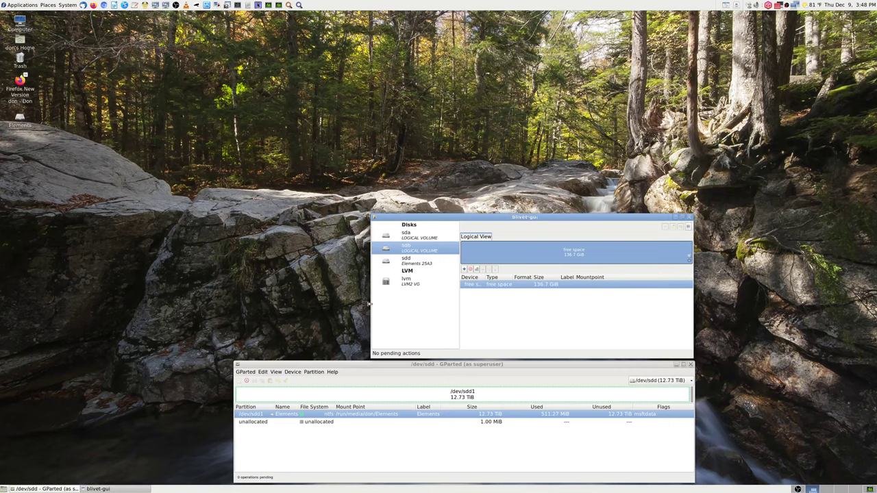
drag(372, 303, 235, 301)
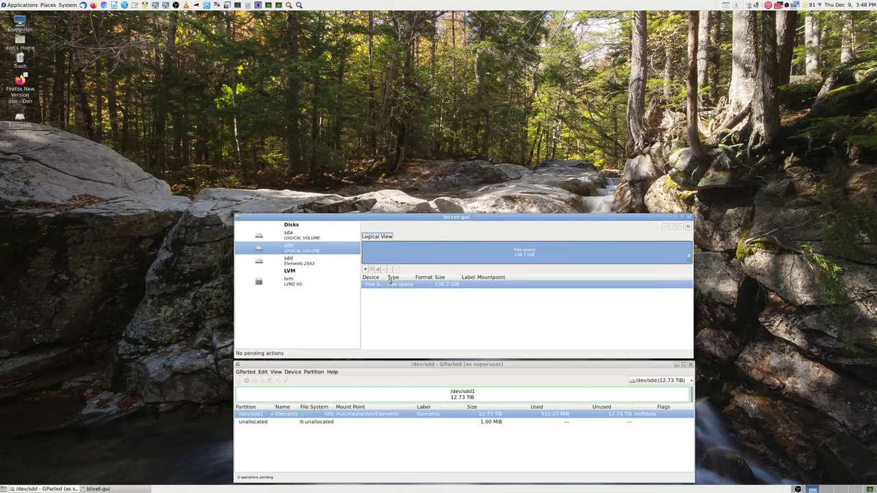
drag(393, 277, 406, 277)
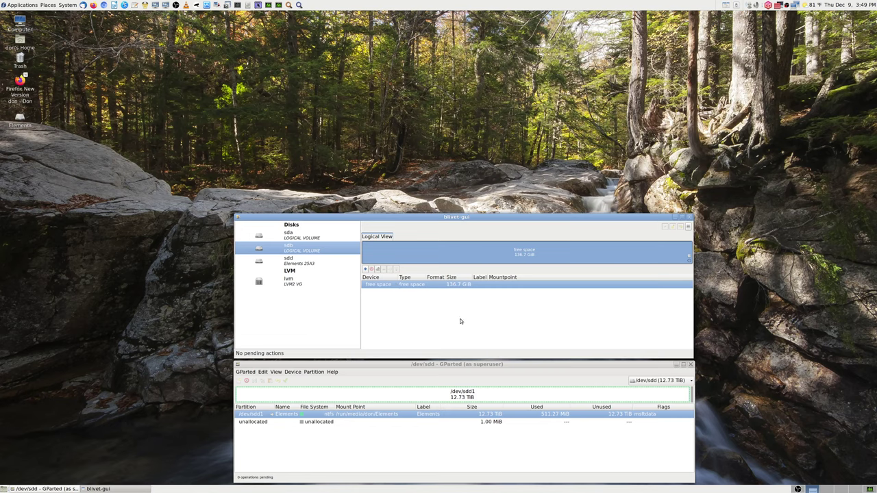
- Compare the sdd disk in blivet-gui with its partition and unallocated entries in GParted, and display the lvm volume group
click(297, 262)
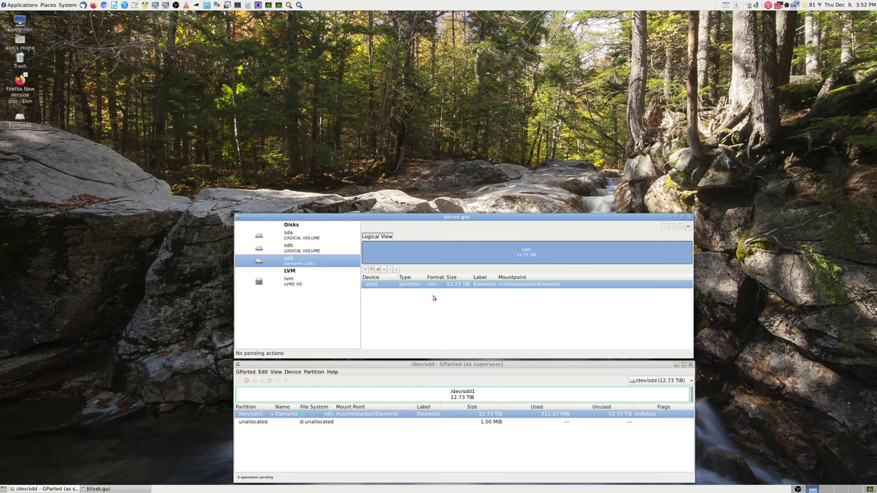
click(428, 422)
click(430, 416)
click(292, 283)
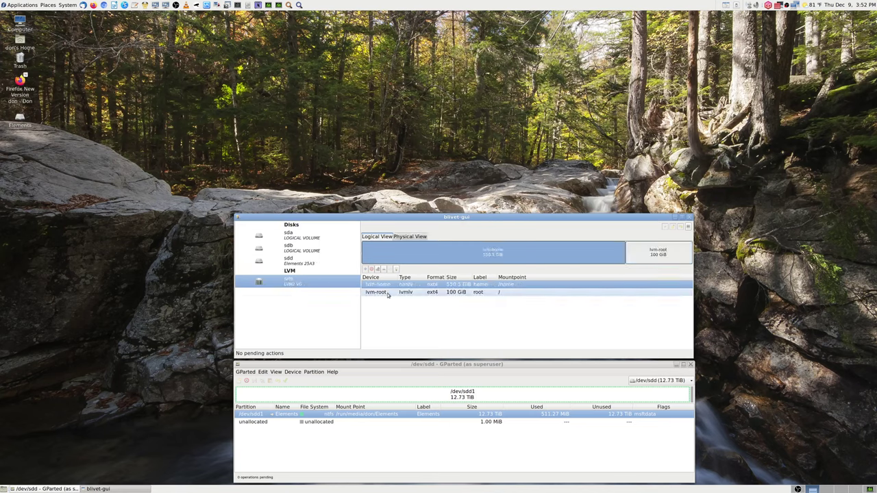
- Examine the lvm volume group's physical layout in blivet-gui, and return to its logical layout to inspect the lvm-home and lvm-root volumes
click(409, 237)
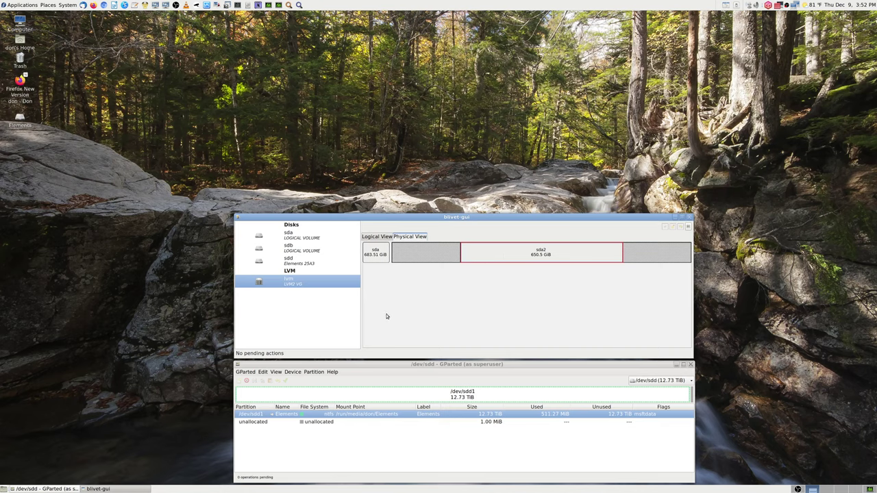
click(382, 238)
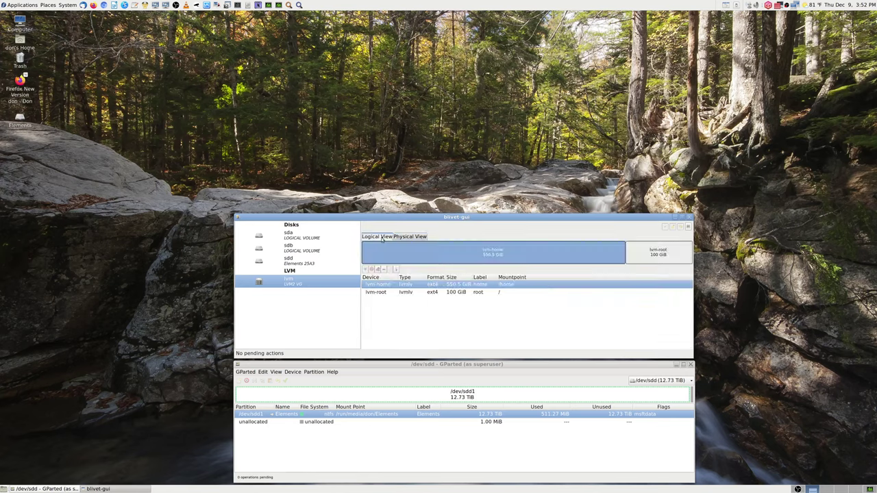
click(478, 286)
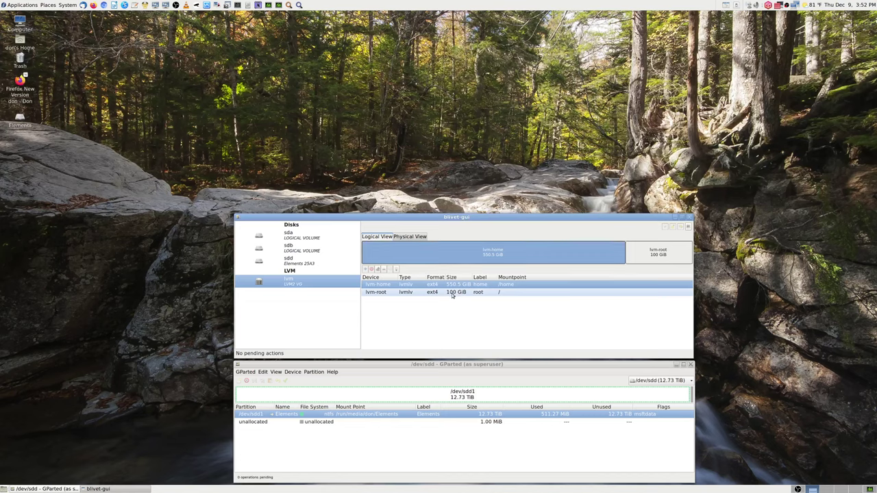
click(451, 294)
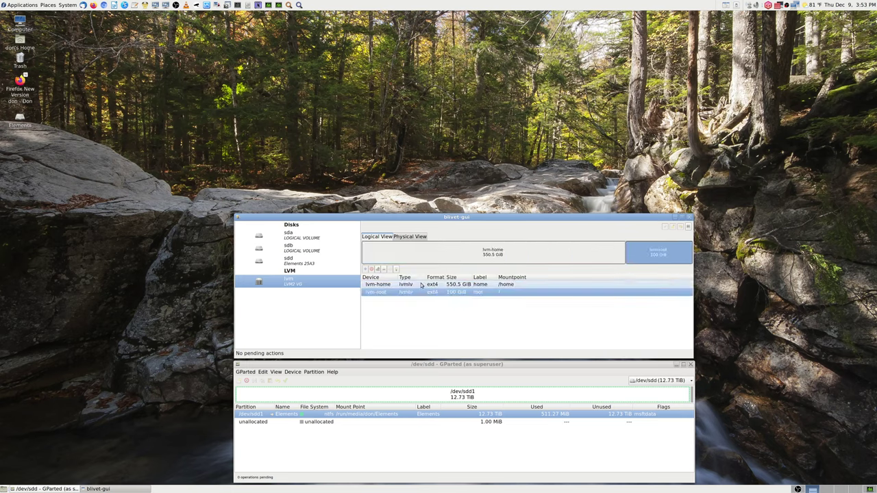
click(421, 285)
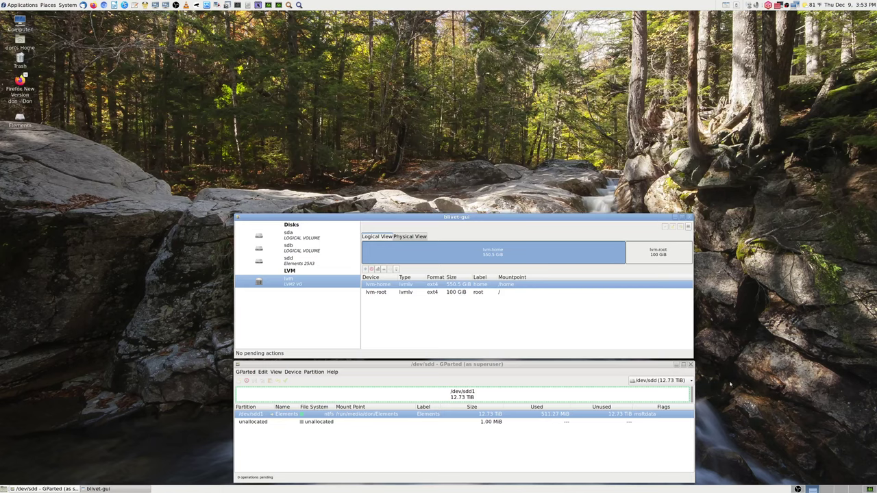
- Display /dev/sda in GParted and examine its sda1, sda2 and sda3 partitions one after another
click(689, 380)
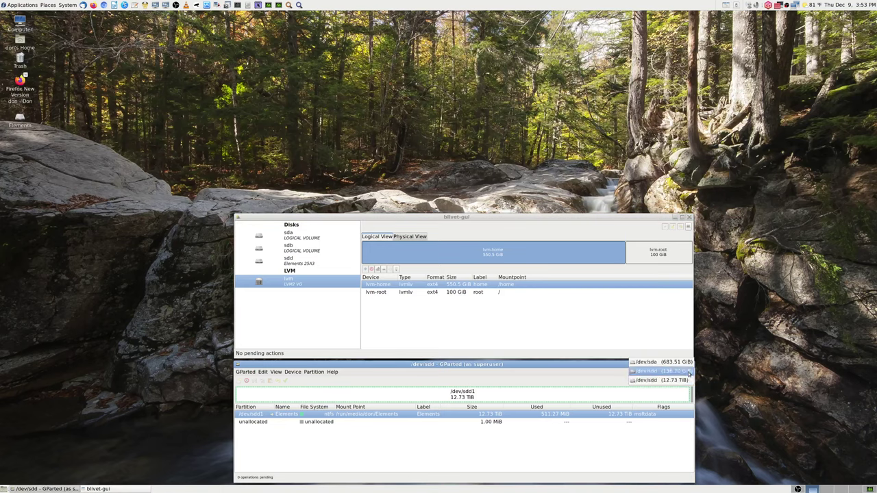
click(683, 363)
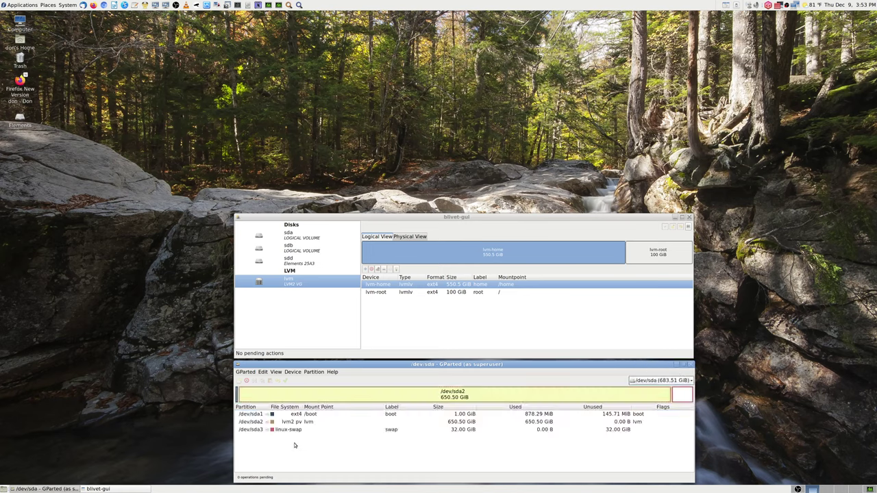
click(305, 415)
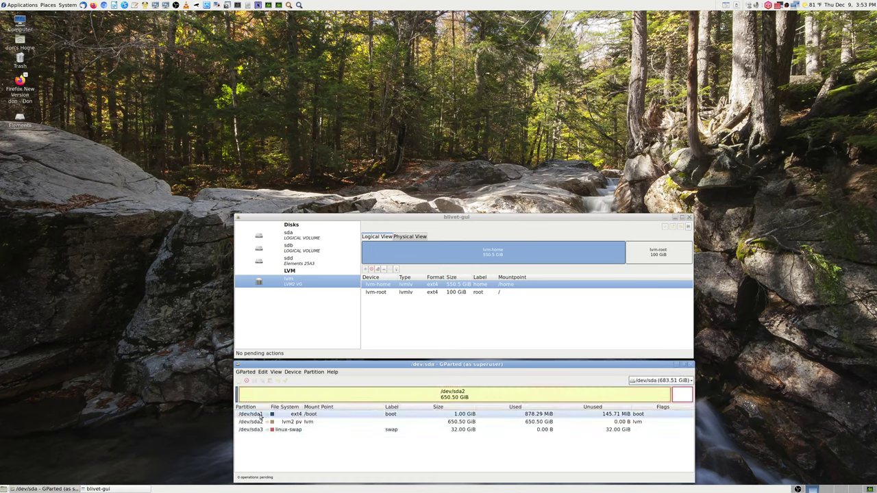
click(312, 414)
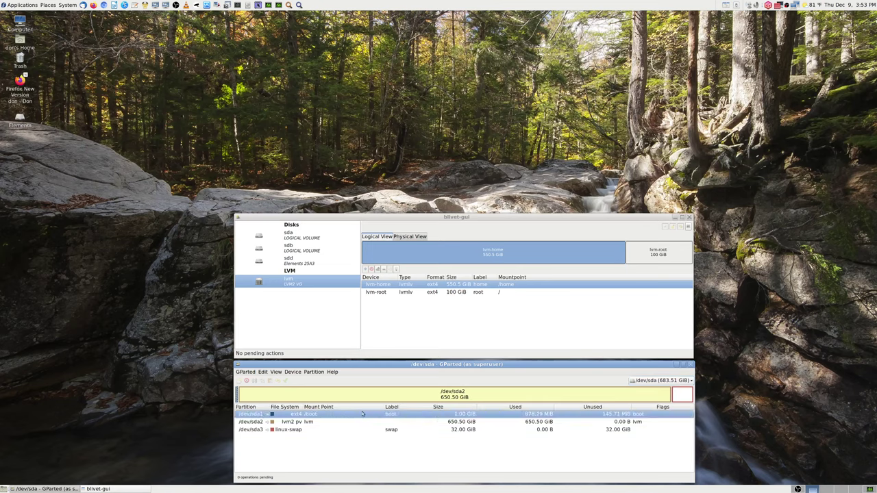
click(308, 422)
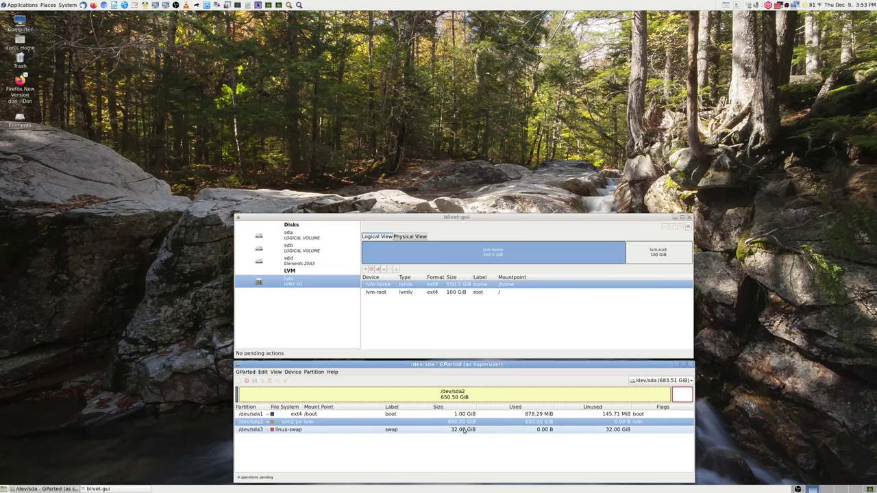
click(394, 431)
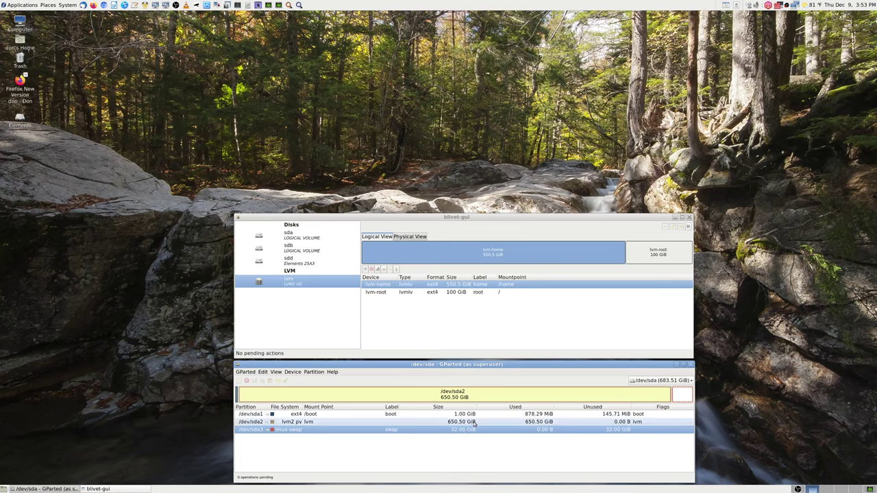
click(365, 423)
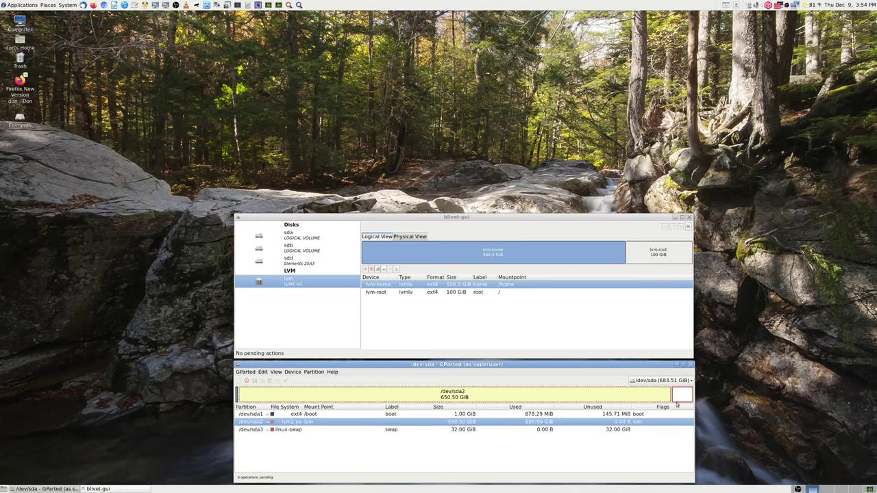
click(683, 397)
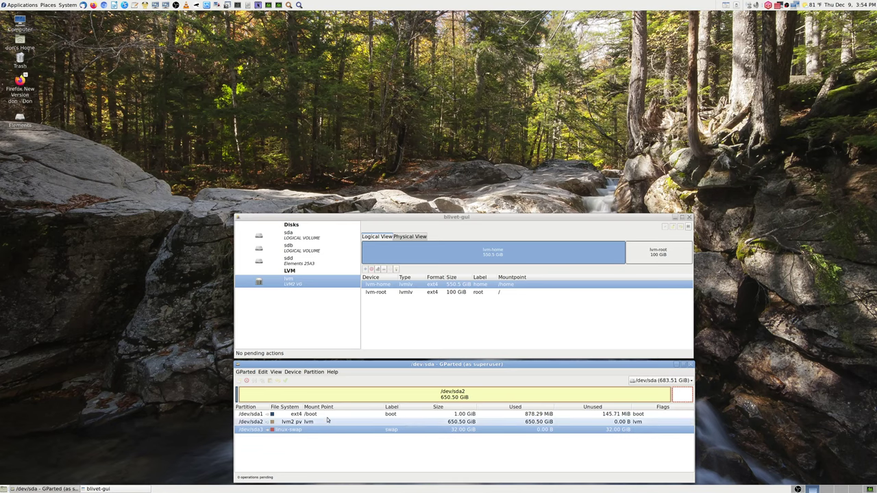
- Switch GParted back to the 12.73 TiB /dev/sdd disk and select its sdd1 partition
click(670, 381)
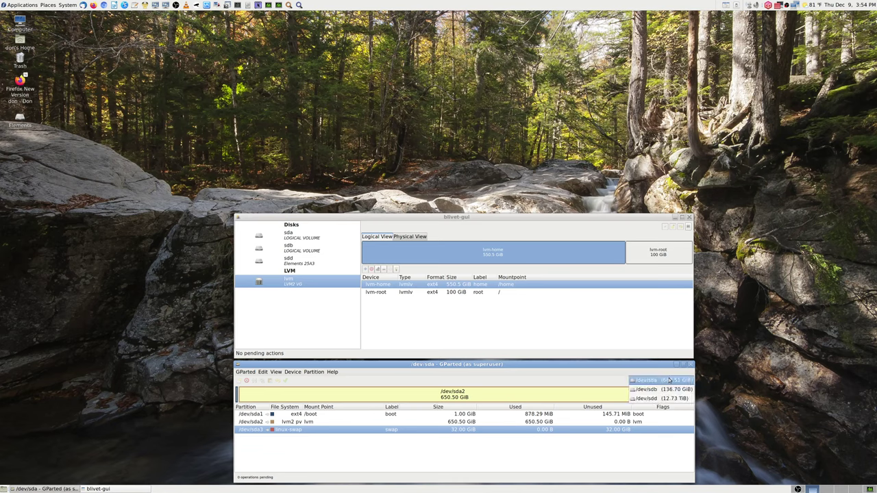
click(671, 398)
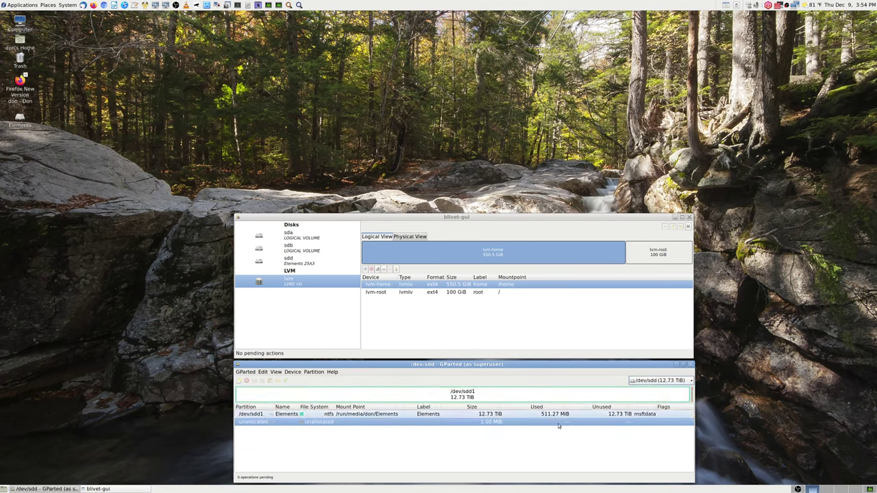
click(373, 415)
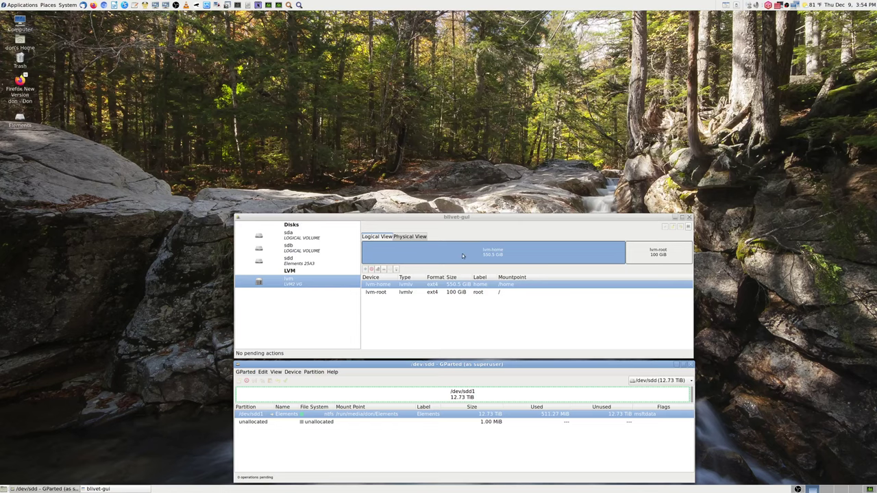
- Review the lvm-root and lvm-home volumes and the physical layout in blivet-gui, then compare the sdd disk with the lvm volume group
click(642, 252)
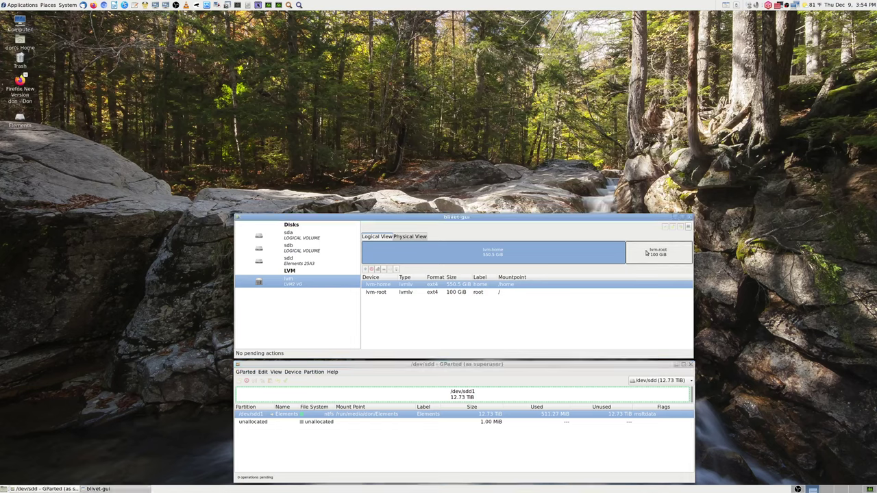
click(528, 259)
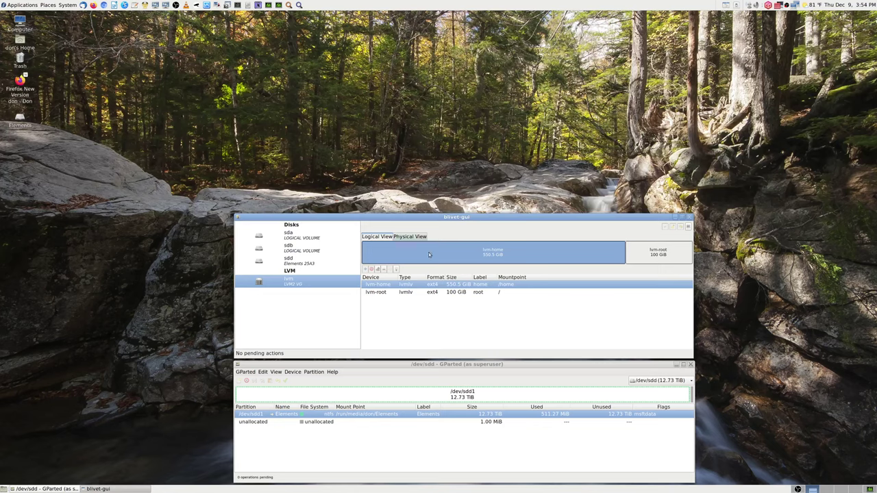
click(411, 236)
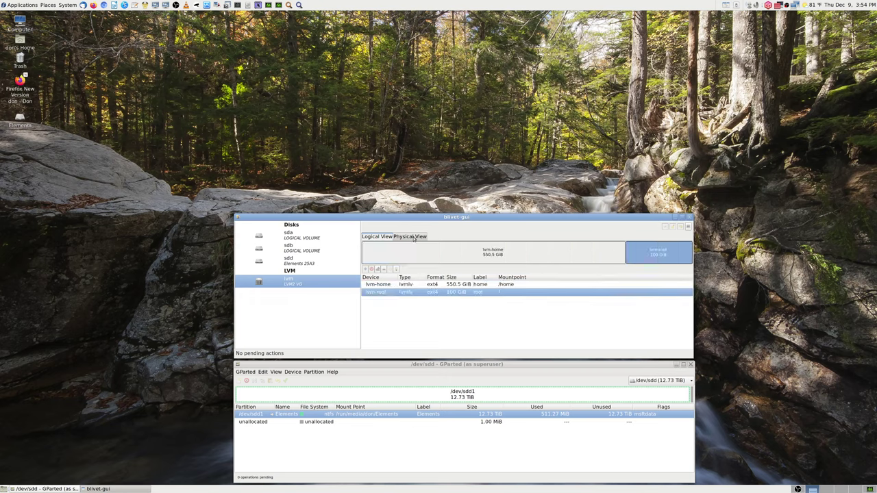
click(382, 237)
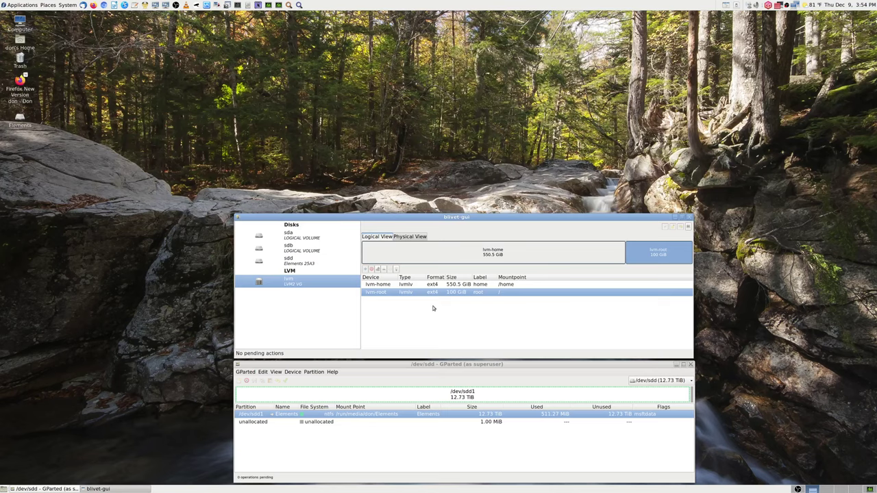
click(296, 266)
click(294, 282)
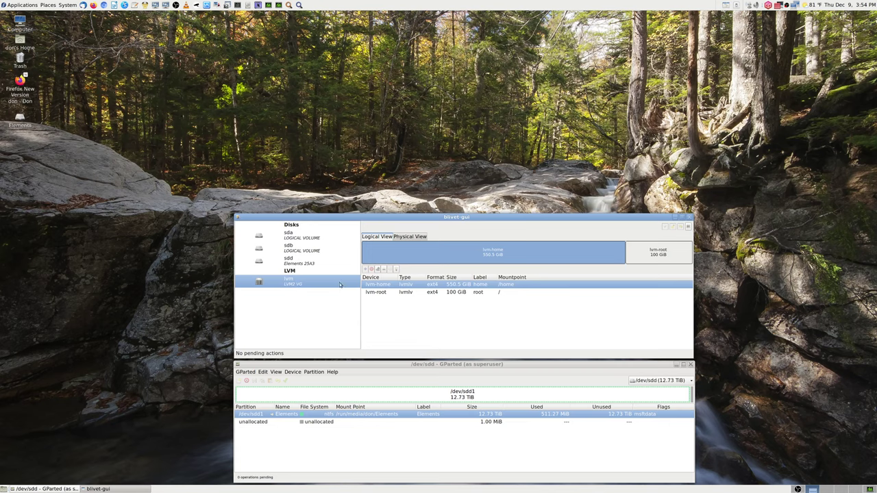
- Display the sdd, sda and sdb disks one after another in blivet-gui
click(296, 263)
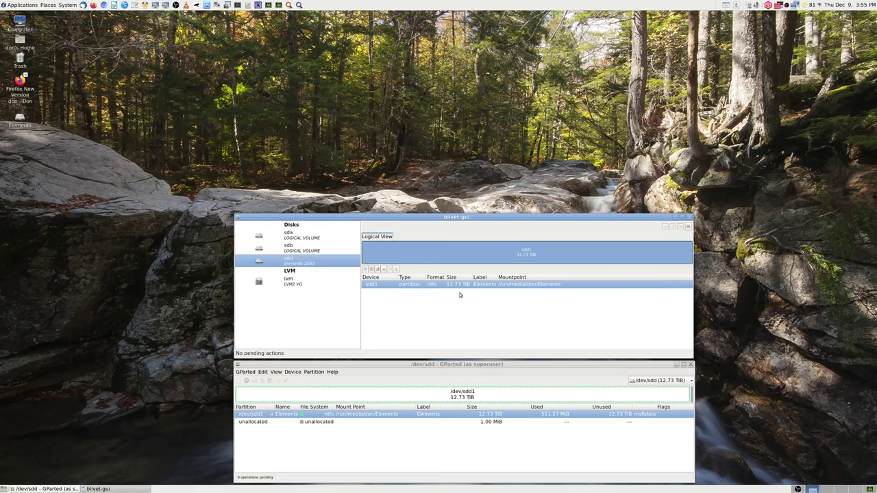
click(293, 239)
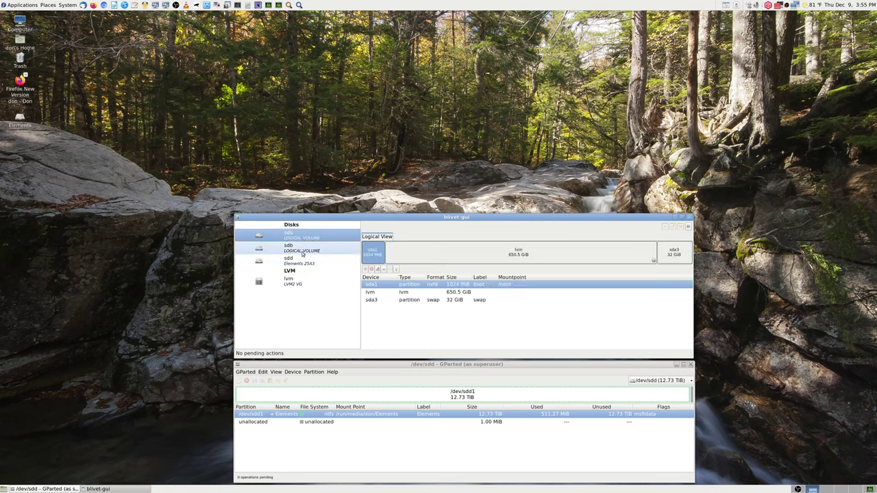
click(302, 252)
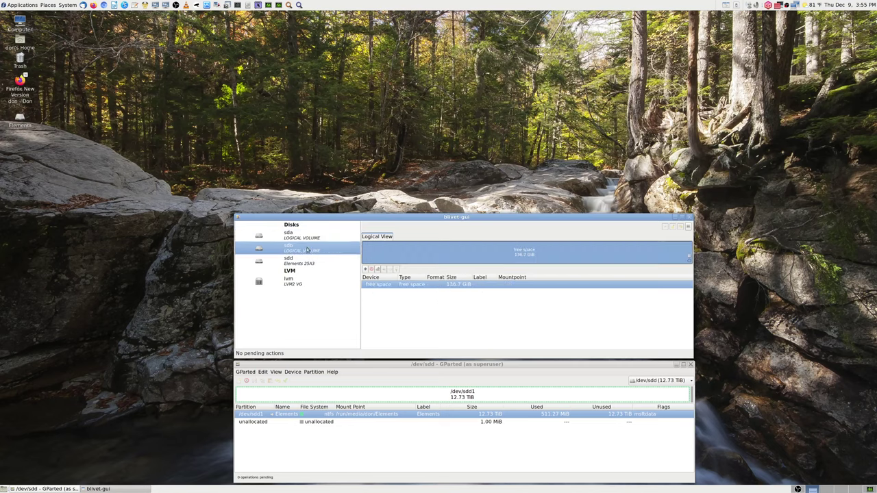
- Examine the sda disk's boot, lvm and swap entries in blivet-gui, and revisit the sdb and sdd disks
click(301, 236)
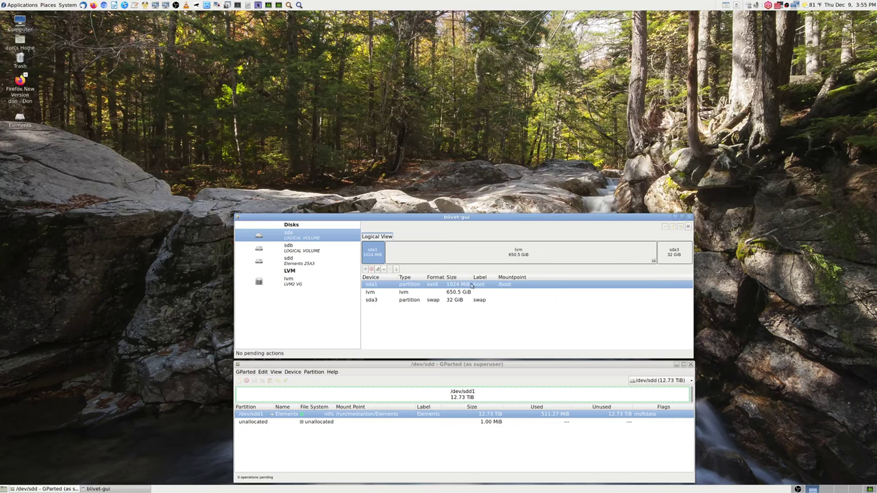
click(429, 293)
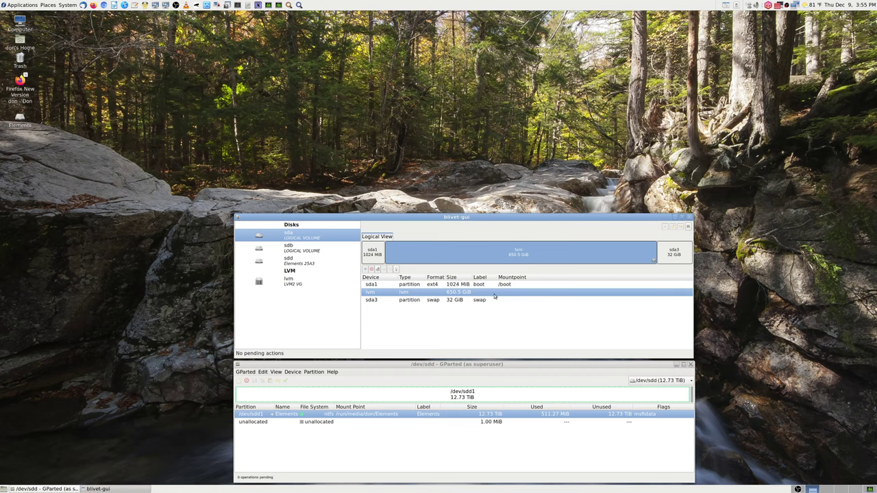
click(457, 299)
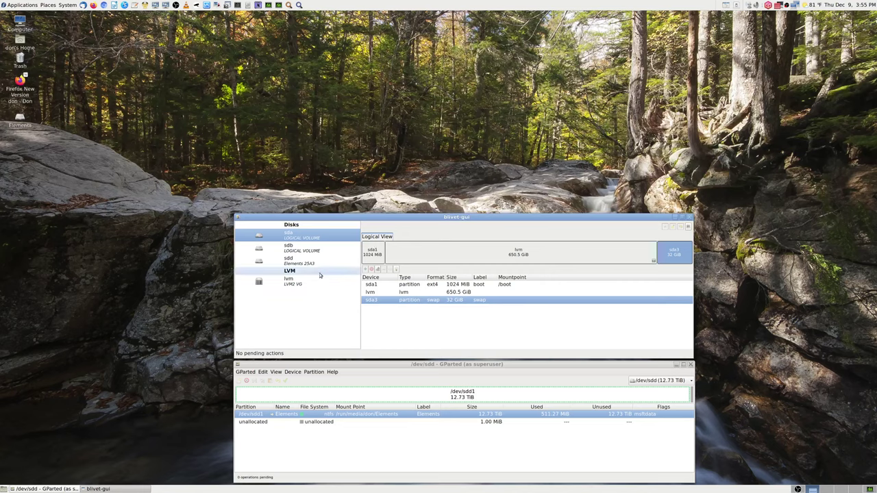
click(290, 250)
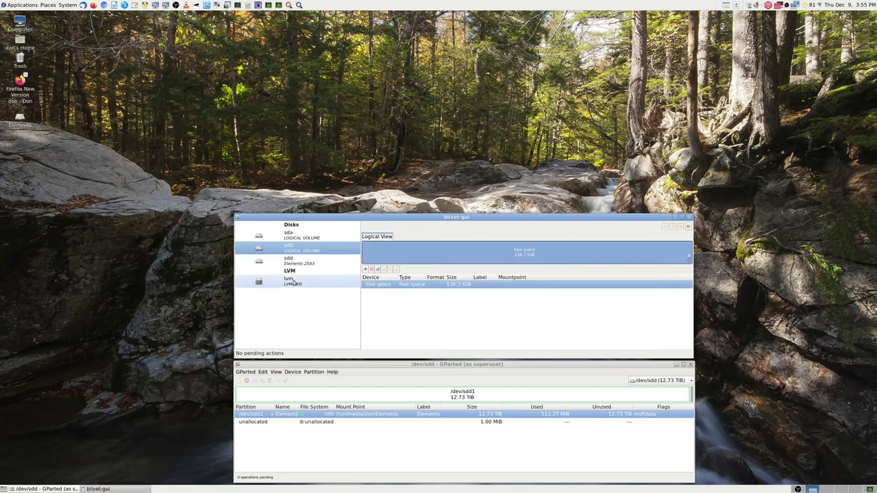
click(291, 264)
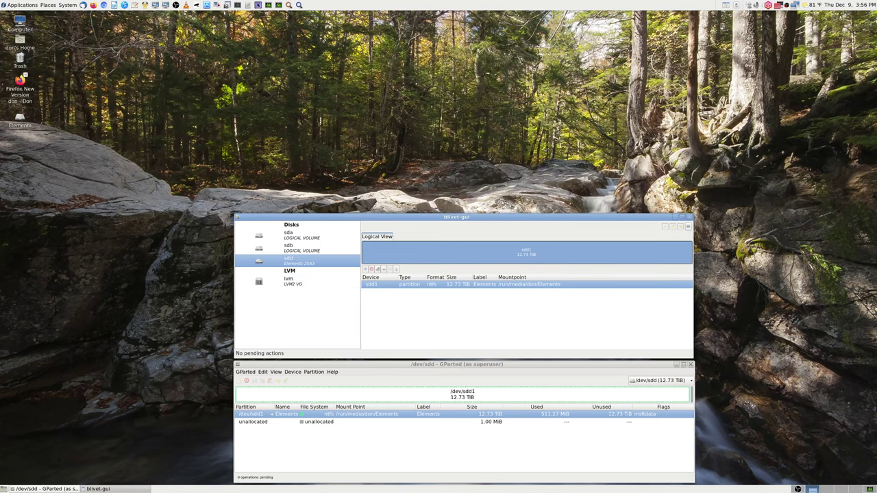
- Move the blivet-gui window to the desktop's upper edge, find Disks by searching applications for "gnome", and place its opened window directly beneath blivet-gui
drag(482, 218, 461, 15)
drag(459, 22, 466, 28)
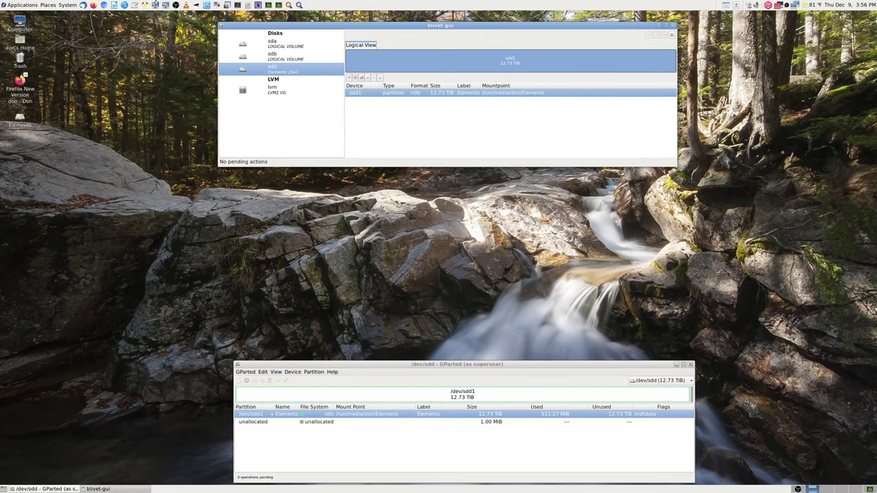
click(300, 5)
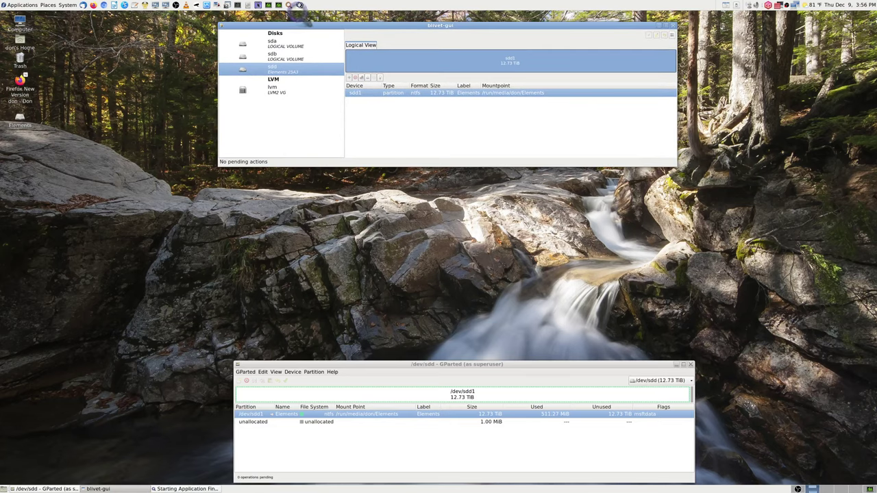
text(gnome)
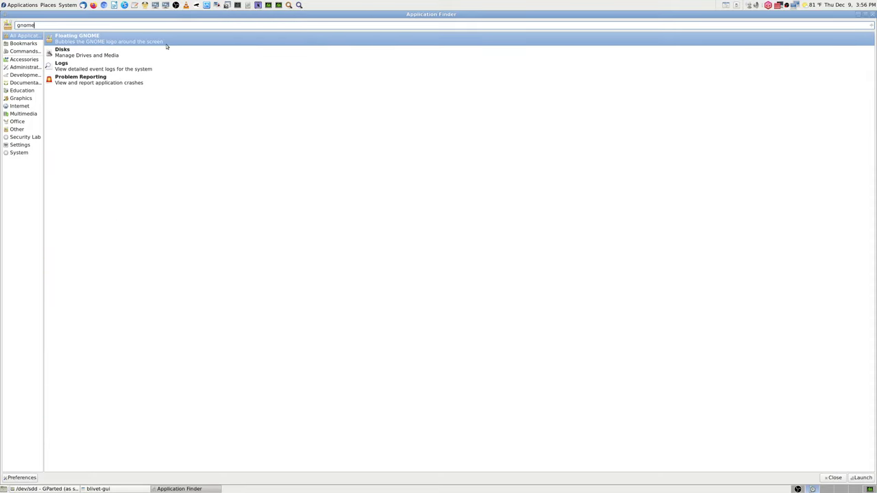
click(87, 56)
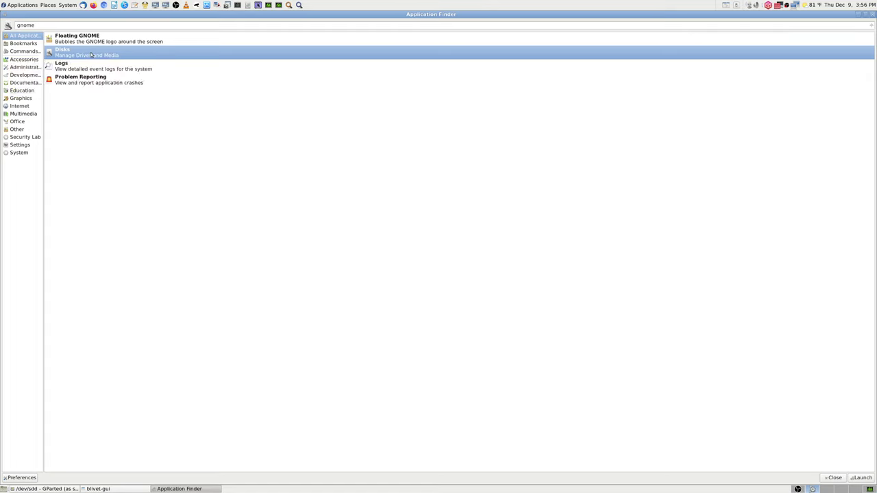
double_click(91, 55)
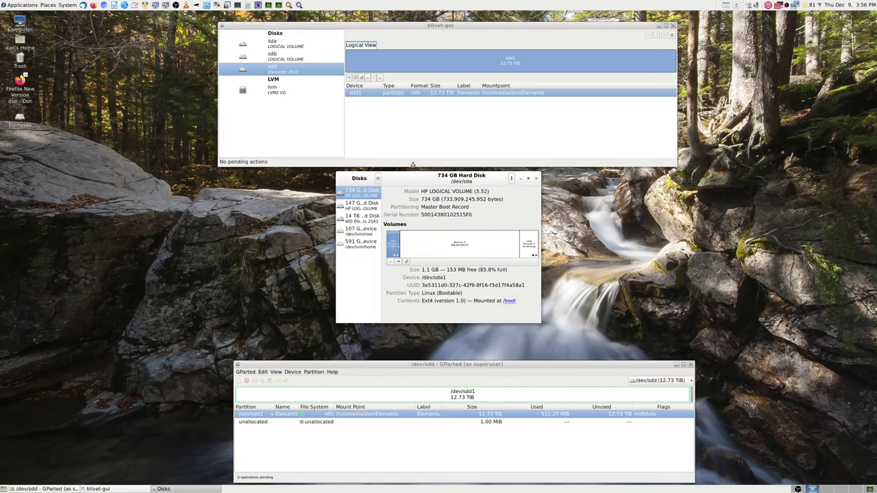
drag(416, 177, 302, 180)
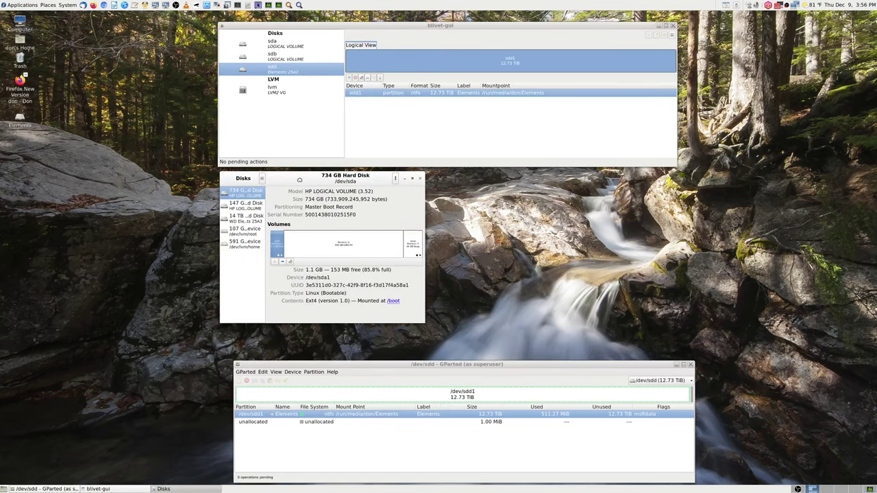
- Enlarge the Disks window to fill the gap between blivet-gui and GParted, and line up the blivet-gui window above it
drag(425, 316, 690, 327)
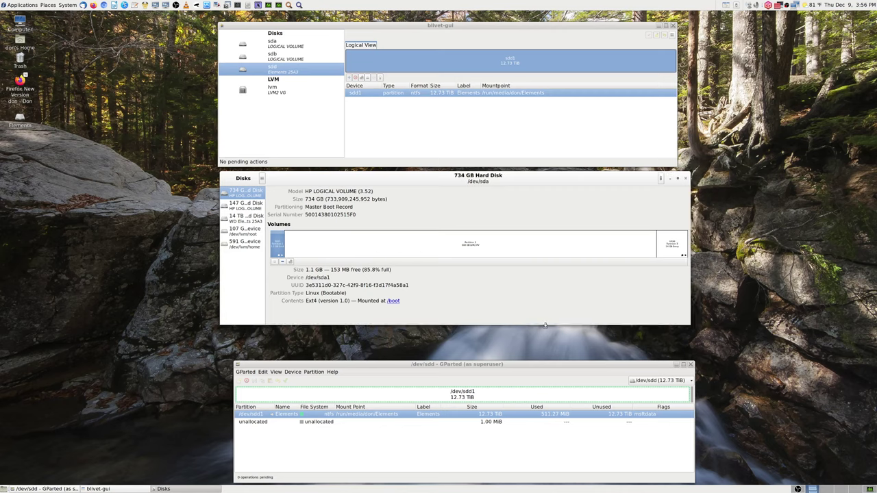
drag(546, 325, 545, 357)
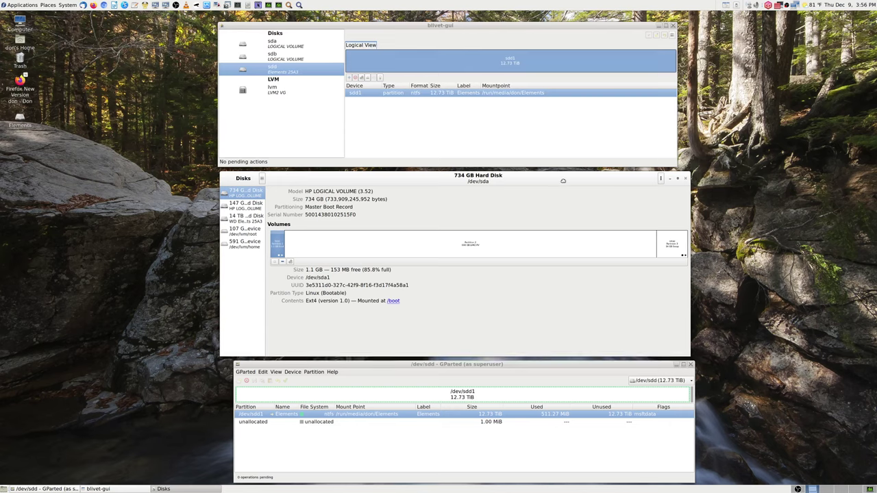
drag(562, 183, 567, 183)
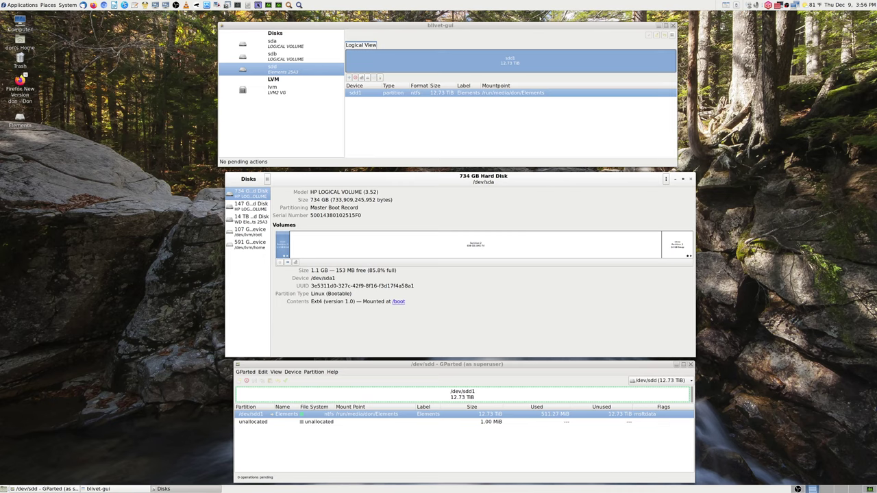
drag(532, 22, 544, 23)
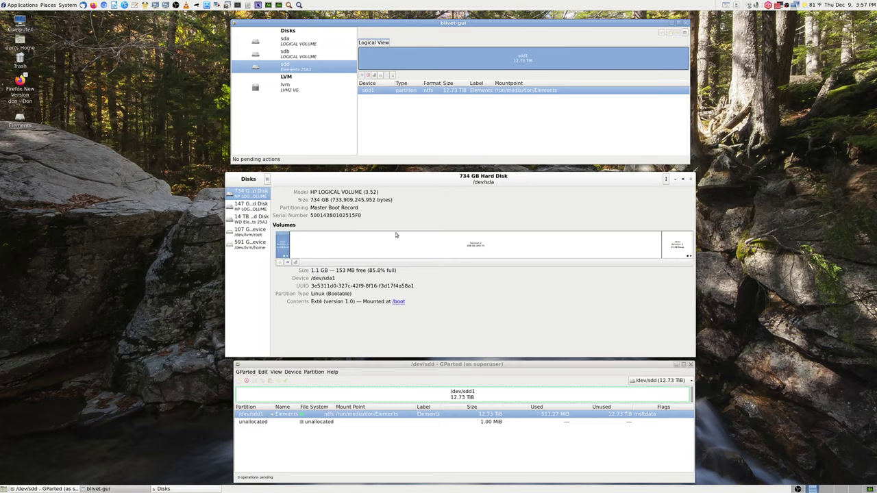
click(683, 180)
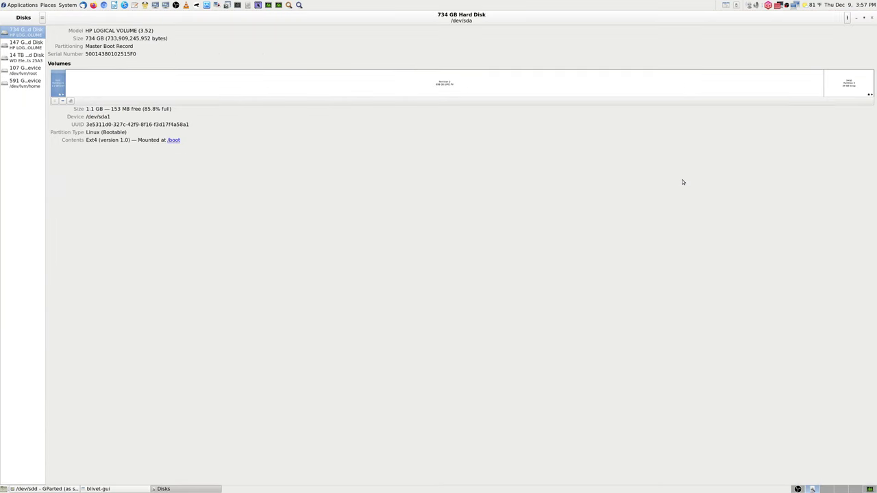
click(863, 17)
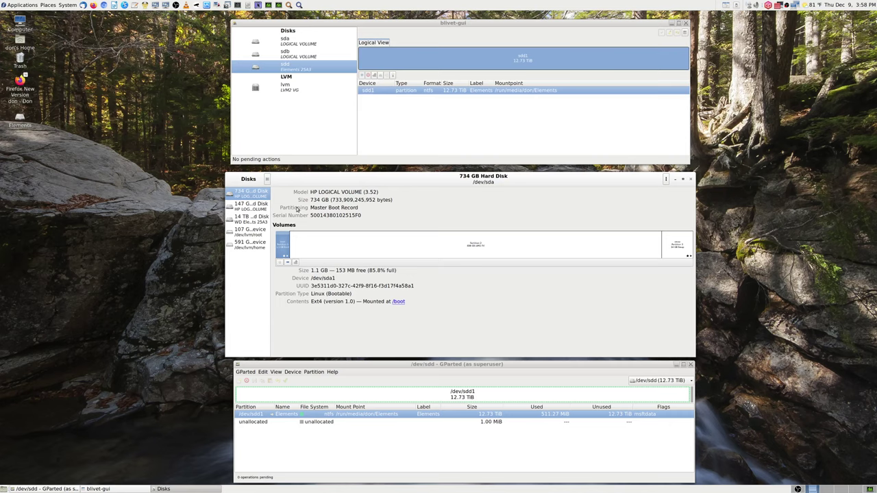
- Review the boot, LVM and swap partitions of the 734 GB hard disk in Disks
click(379, 247)
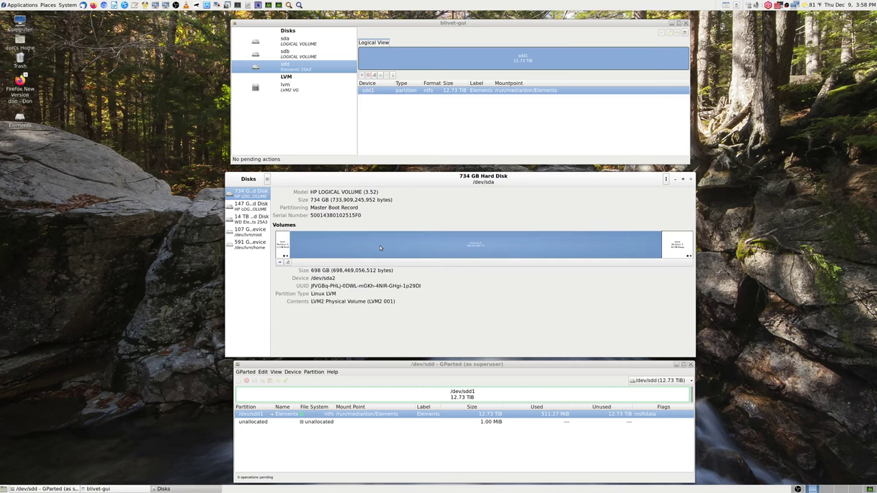
click(285, 248)
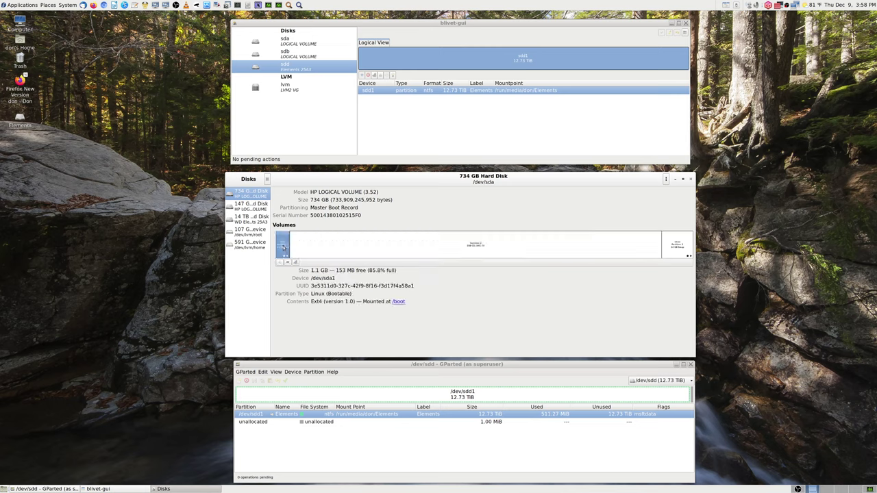
click(365, 249)
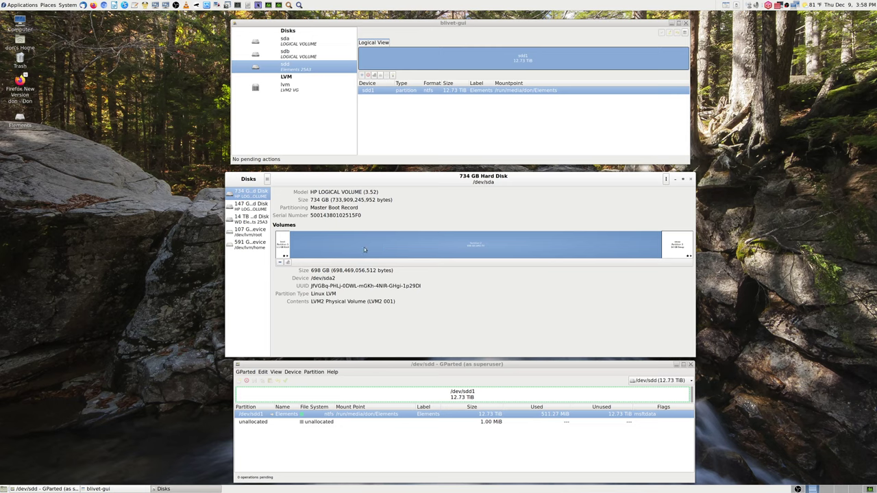
click(282, 248)
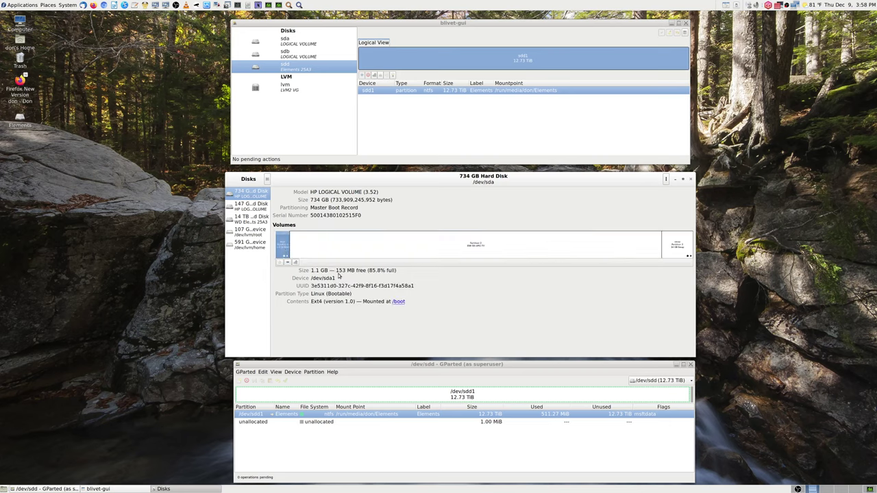
click(329, 249)
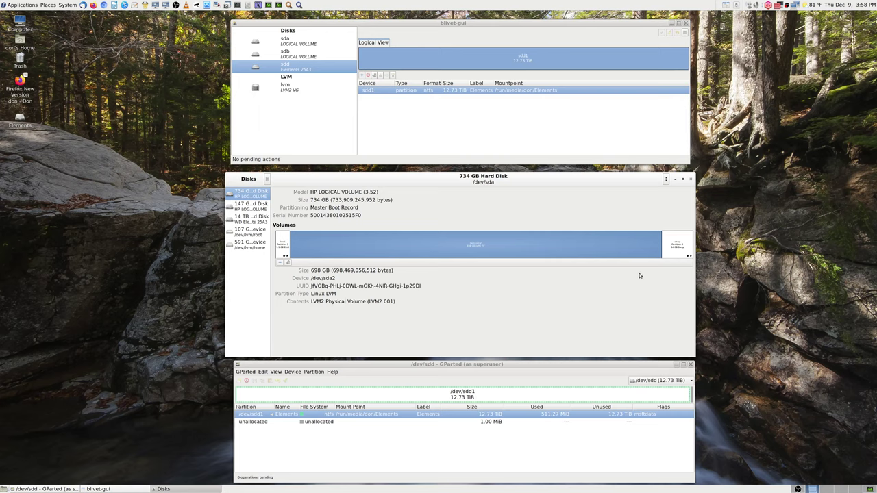
click(681, 249)
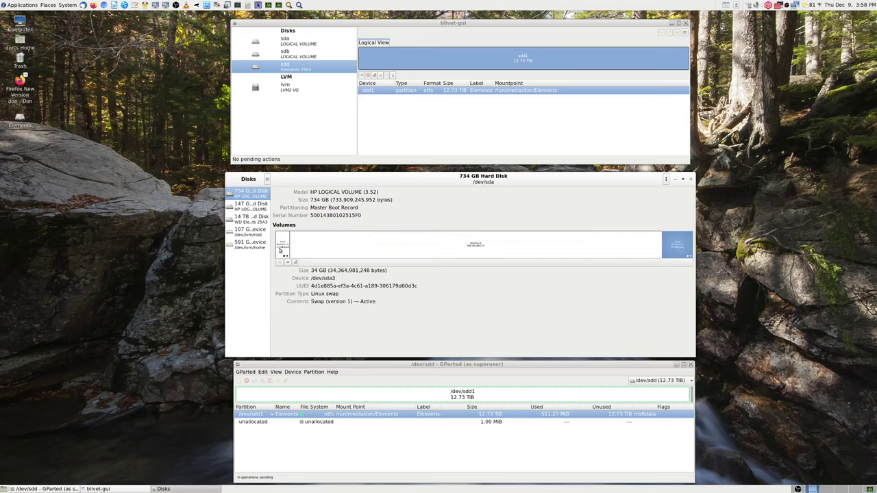
click(280, 250)
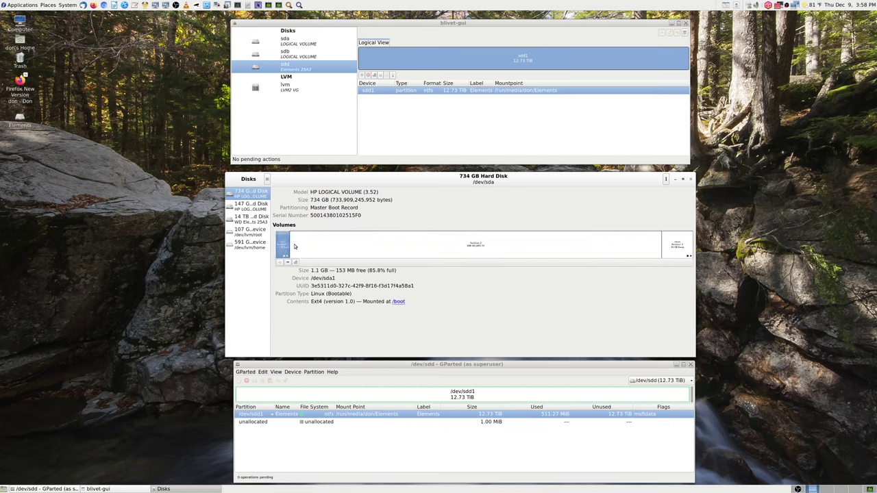
- Display the 147 GB disk, the 14 TB disk, and the /dev/lvm/root and /dev/lvm/home block devices one after another in Disks
click(252, 206)
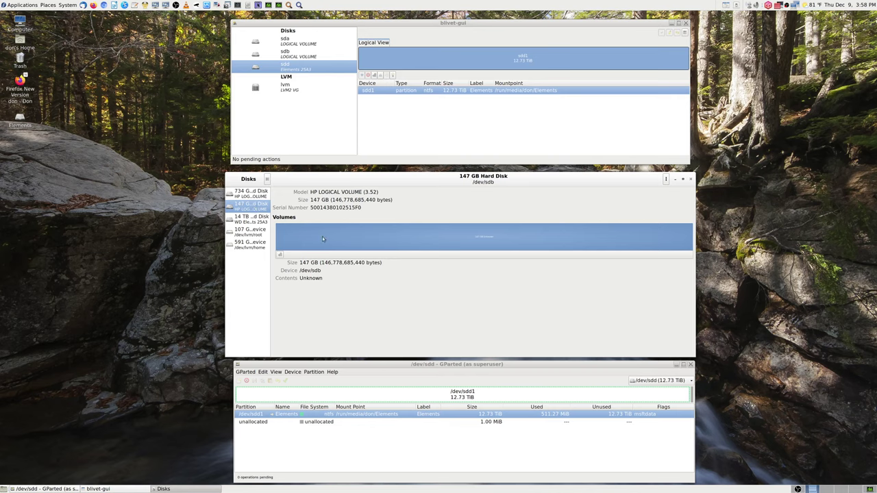
click(249, 219)
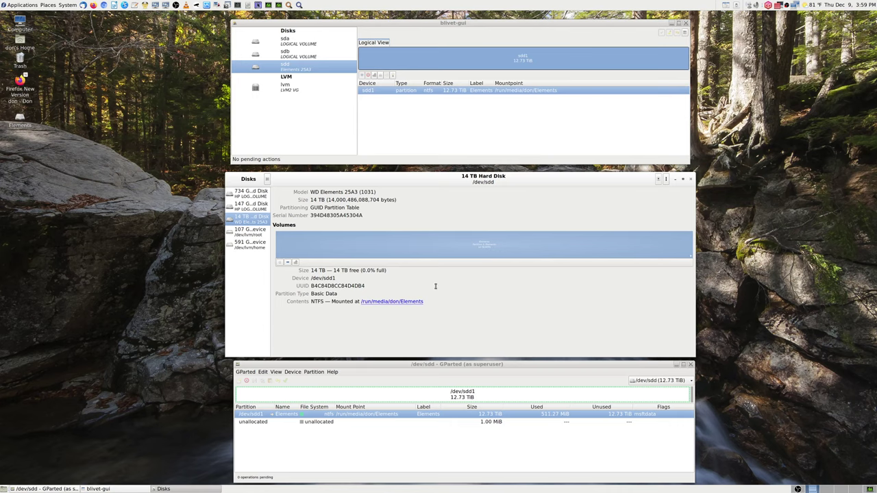
click(250, 233)
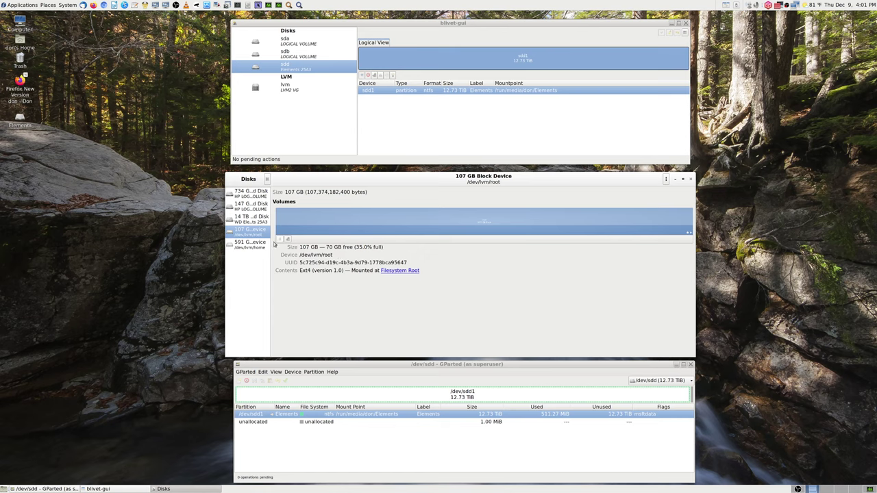
click(253, 248)
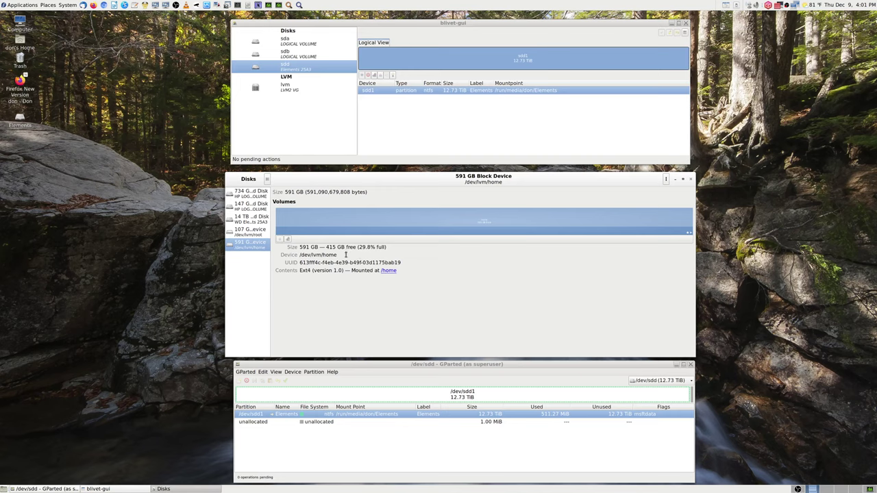
- Compare the /dev/lvm/root and /dev/lvm/home block devices again, and return to the 14 TB Elements disk in Disks
click(256, 233)
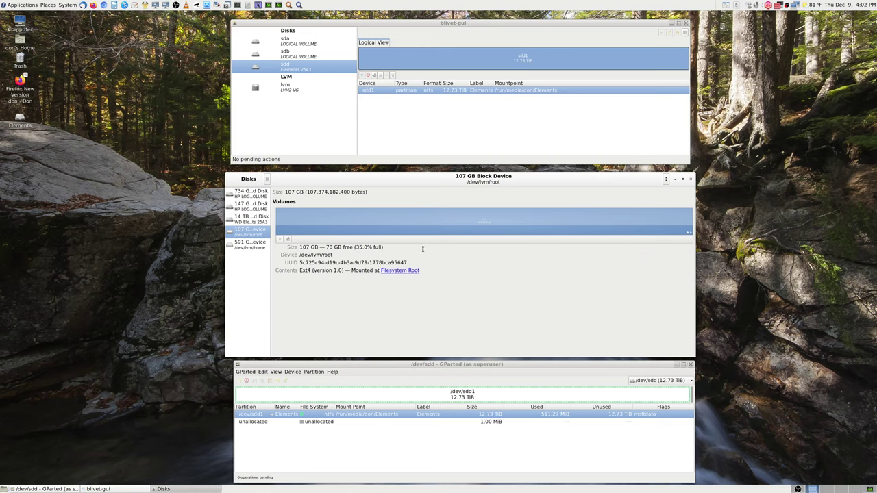
click(257, 247)
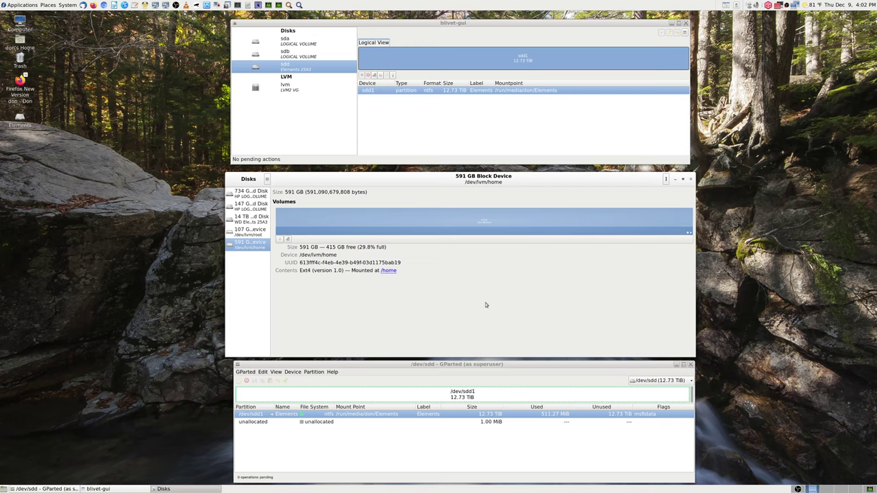
click(251, 232)
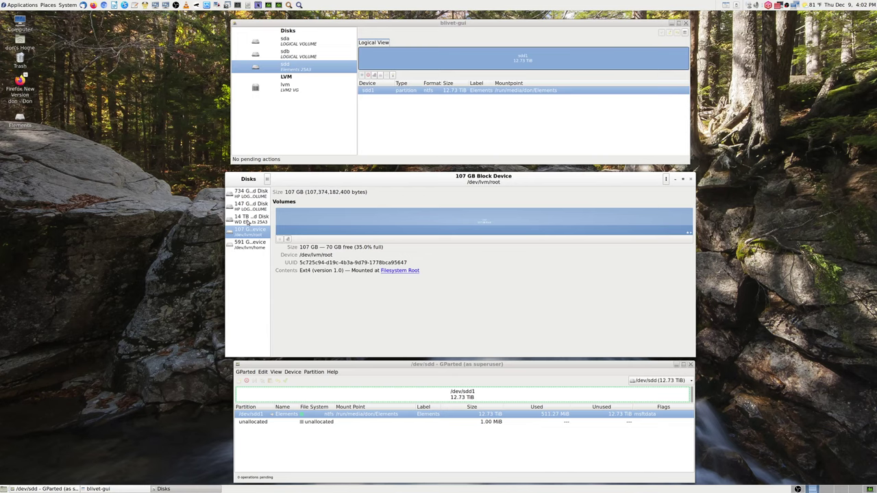
click(246, 220)
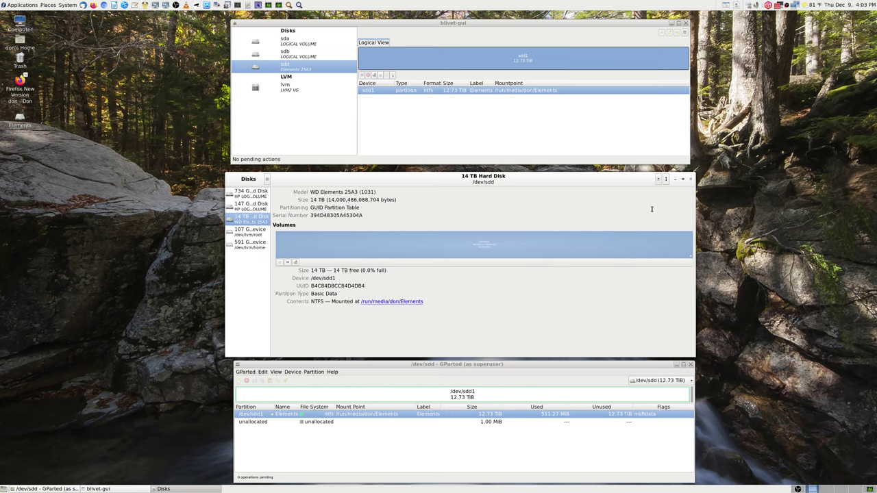
- Review the drive operations that Disks offers for the 14 TB Elements disk without running any
click(235, 24)
click(475, 42)
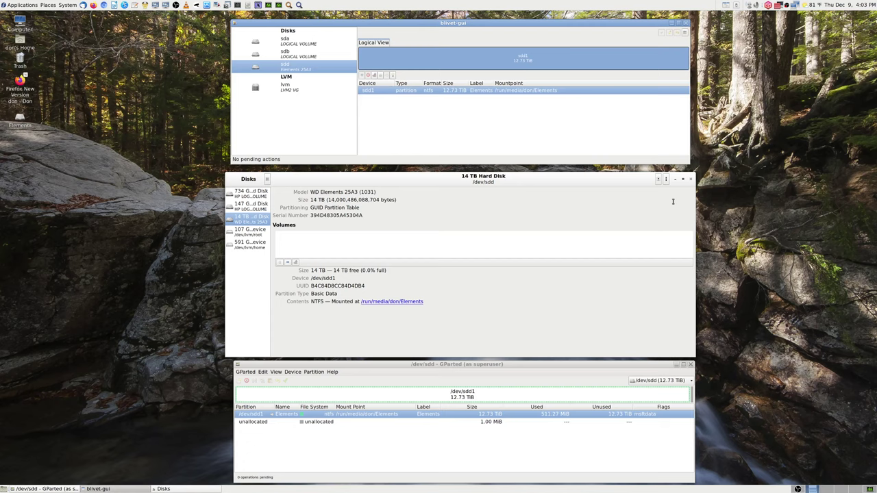
click(665, 180)
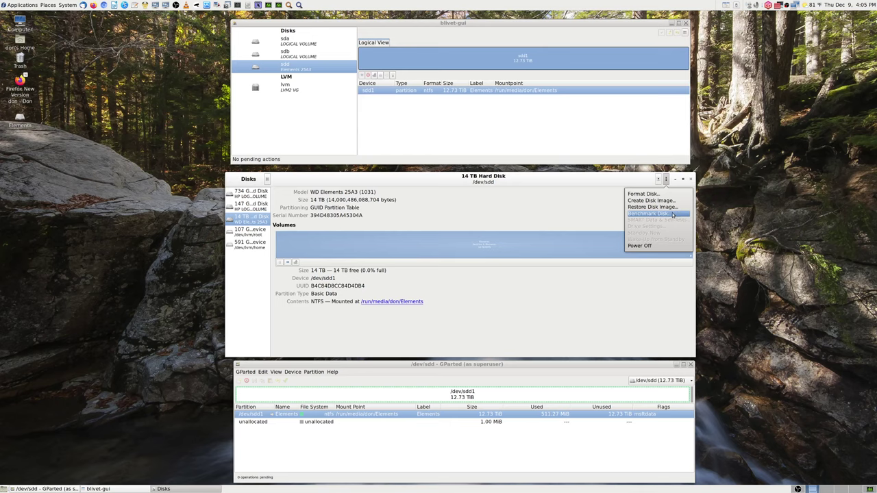
click(484, 335)
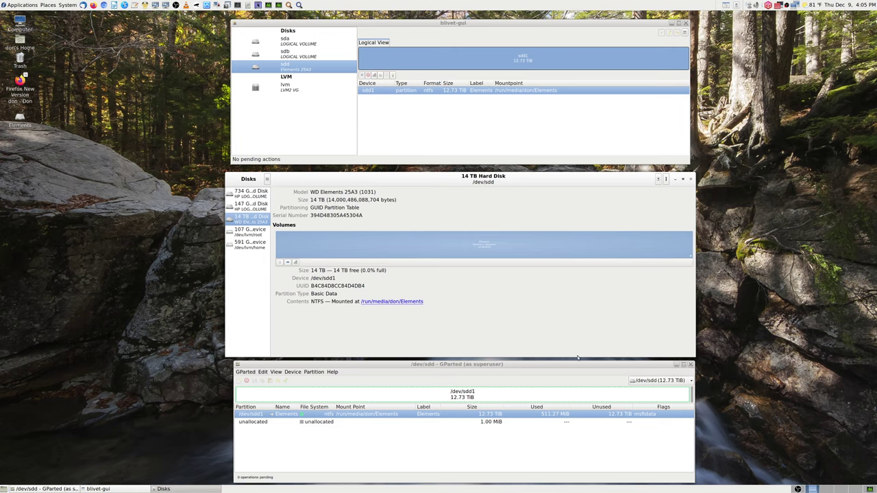
click(667, 180)
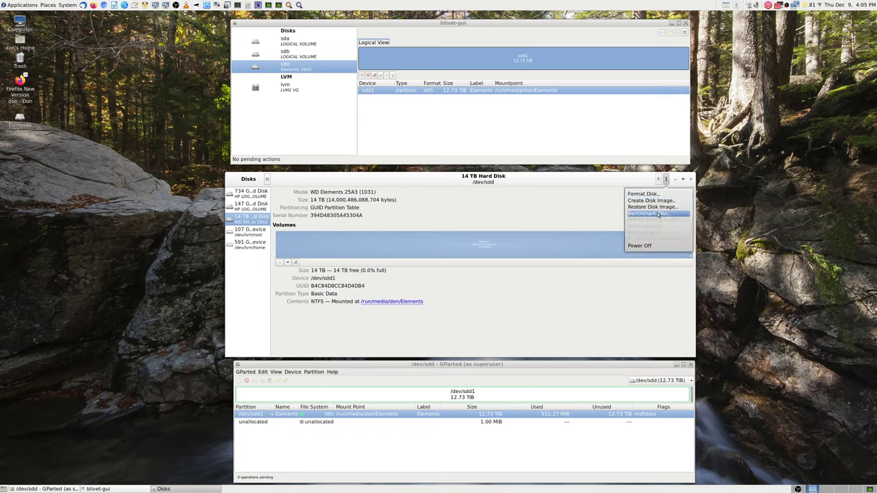
click(619, 319)
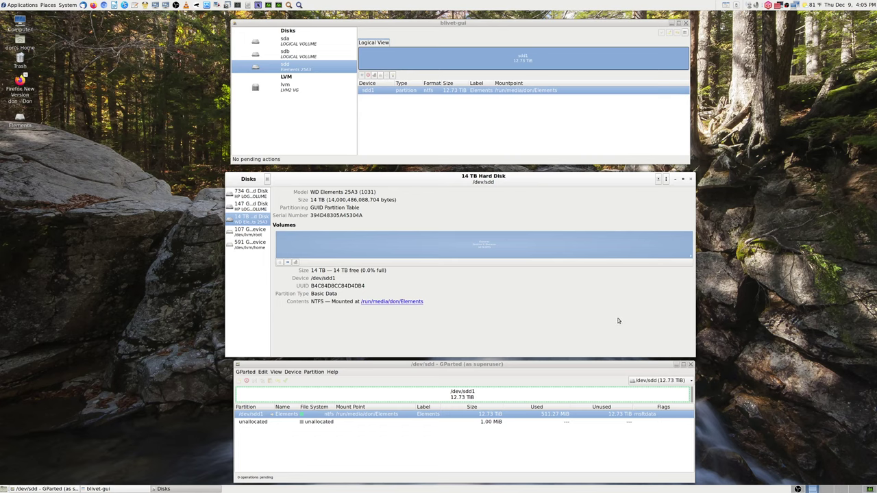
- Display the /dev/sda disk and its boot partition in GParted, and switch back to /dev/sdd
click(340, 423)
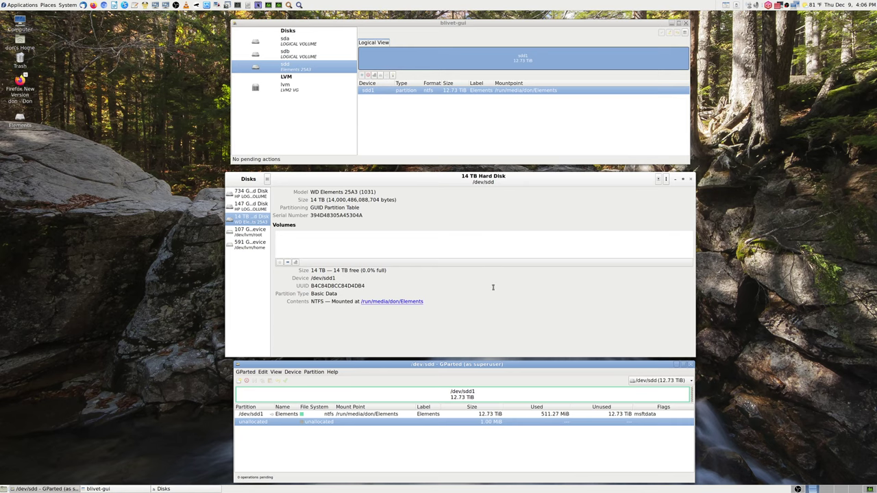
click(682, 381)
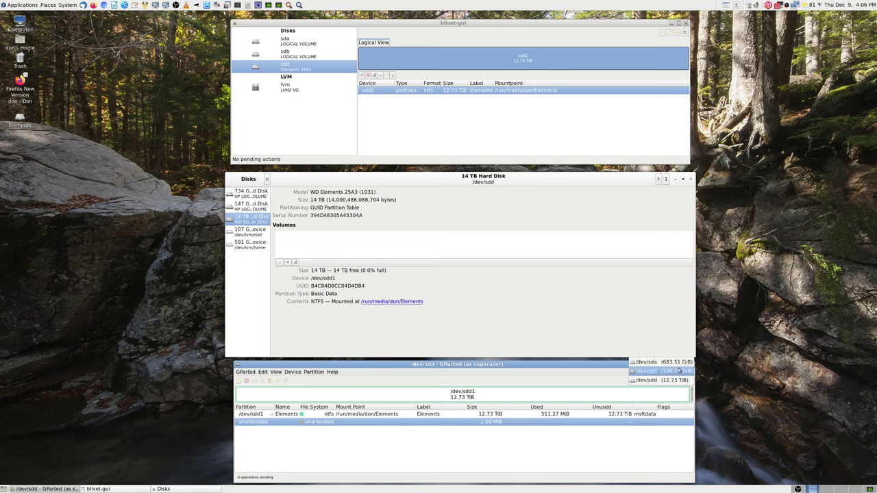
click(658, 362)
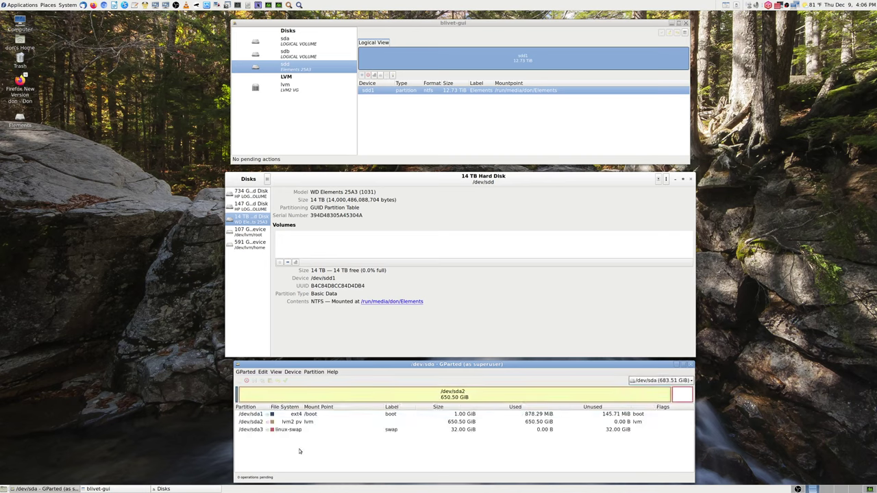
click(381, 414)
click(689, 380)
click(678, 398)
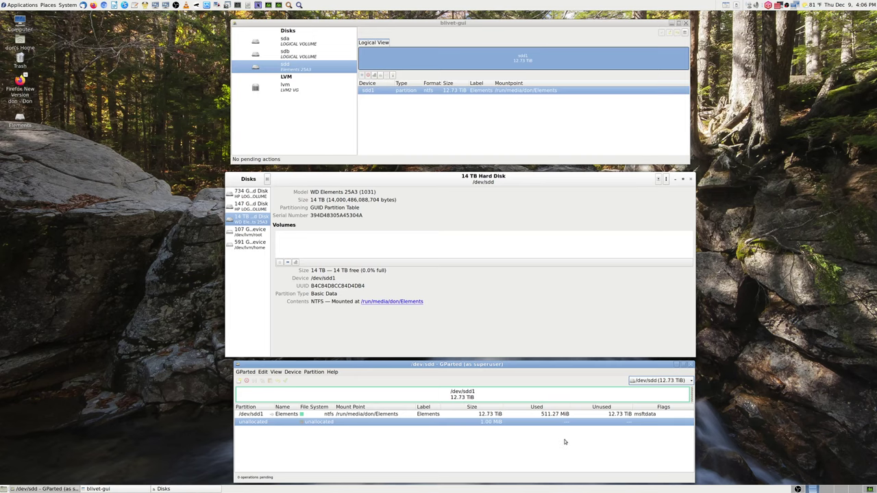
- Review the operations available for the /dev/sdd1 Elements partition in GParted, and display the /dev/sda disk
click(419, 414)
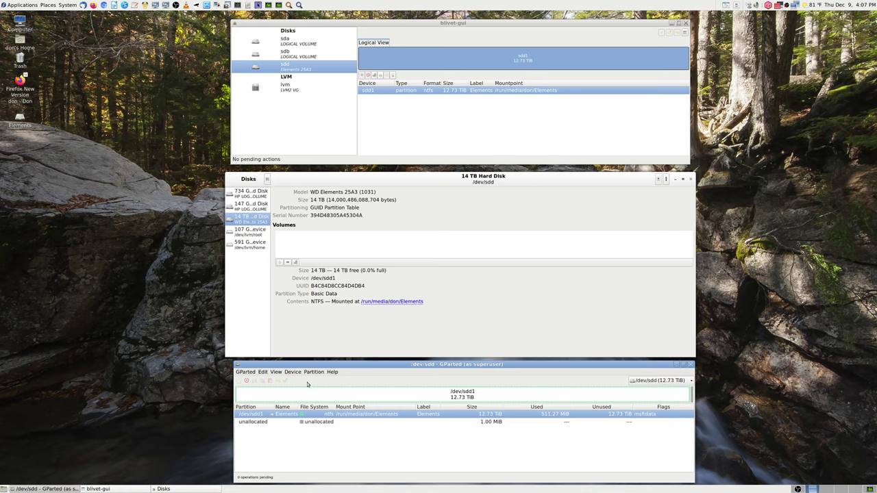
right_click(385, 414)
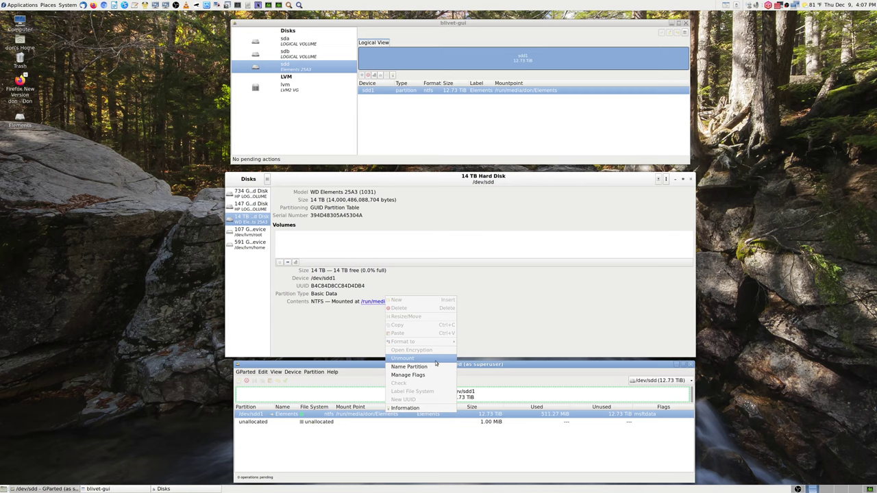
click(530, 328)
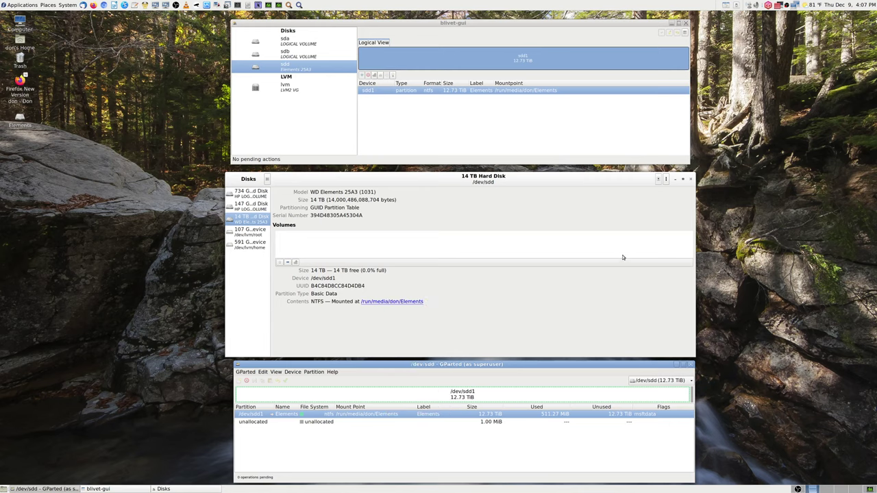
click(673, 384)
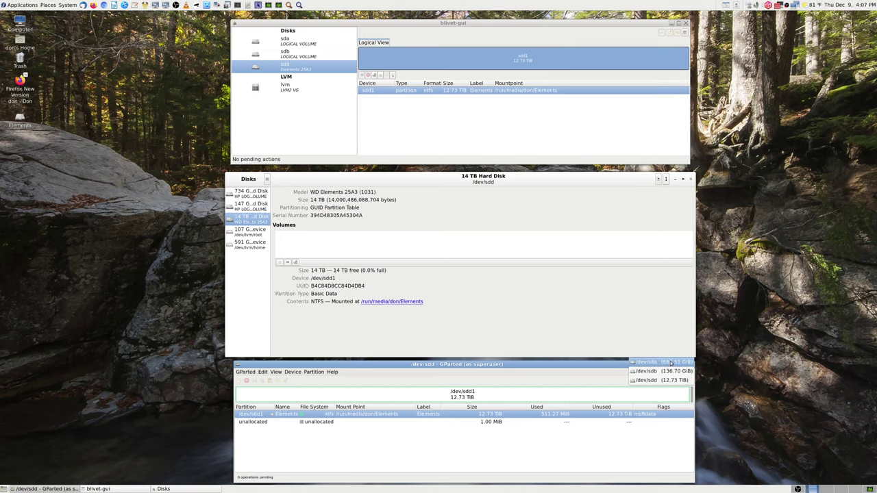
click(671, 363)
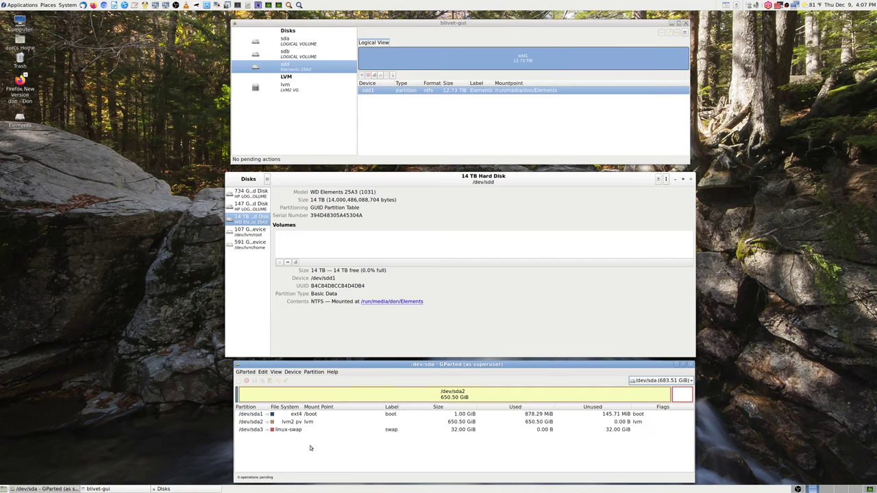
- Review the operations available for the lvm2 pv partition /dev/sda2 and the boot partition /dev/sda1 in GParted without running any
click(310, 422)
click(313, 423)
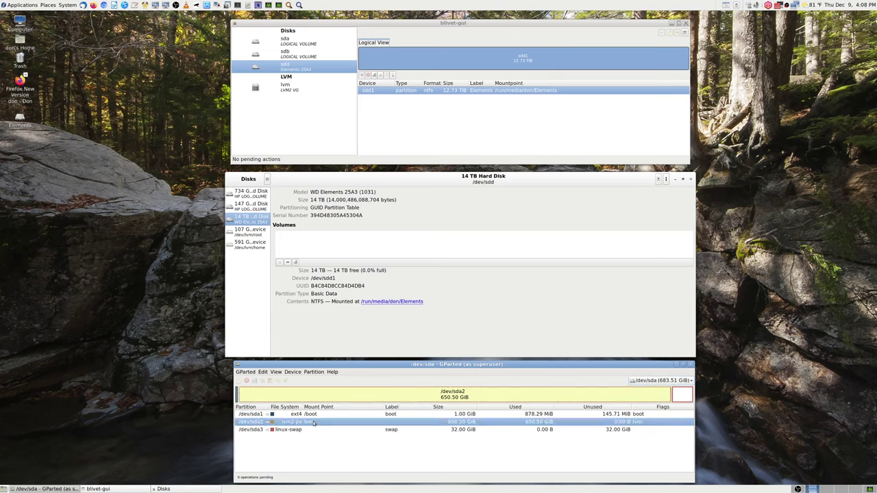
right_click(313, 422)
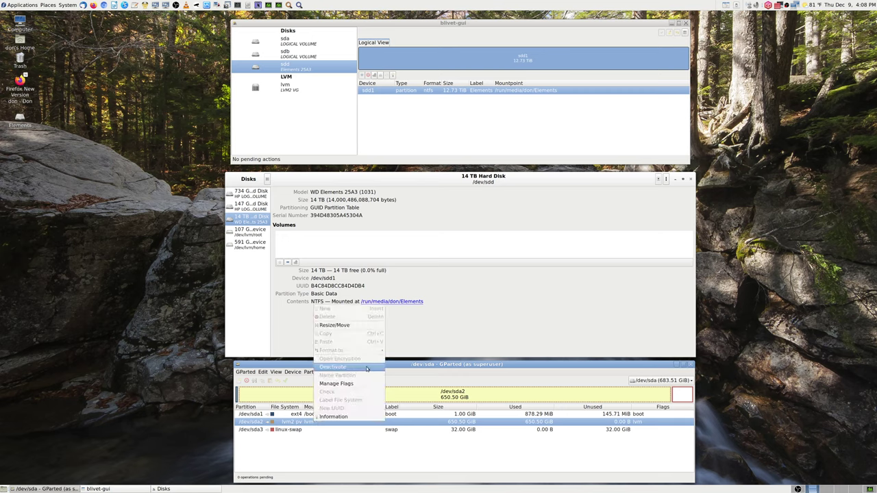
click(364, 437)
click(337, 418)
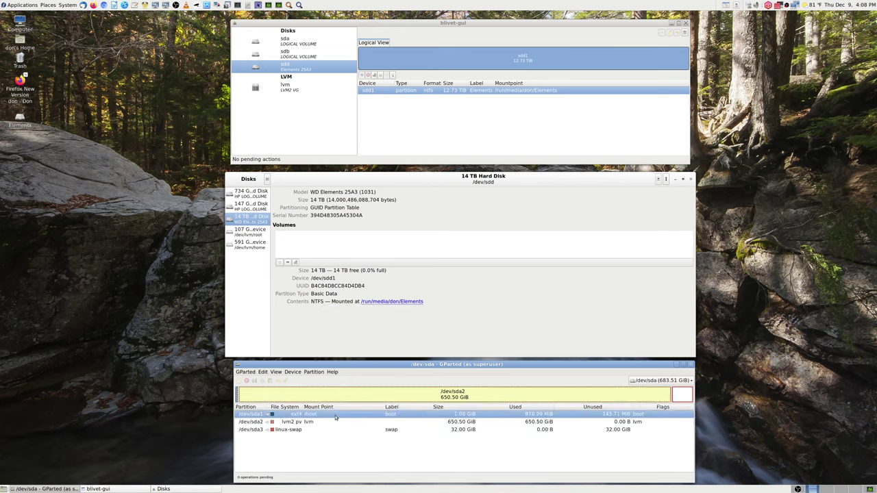
right_click(336, 418)
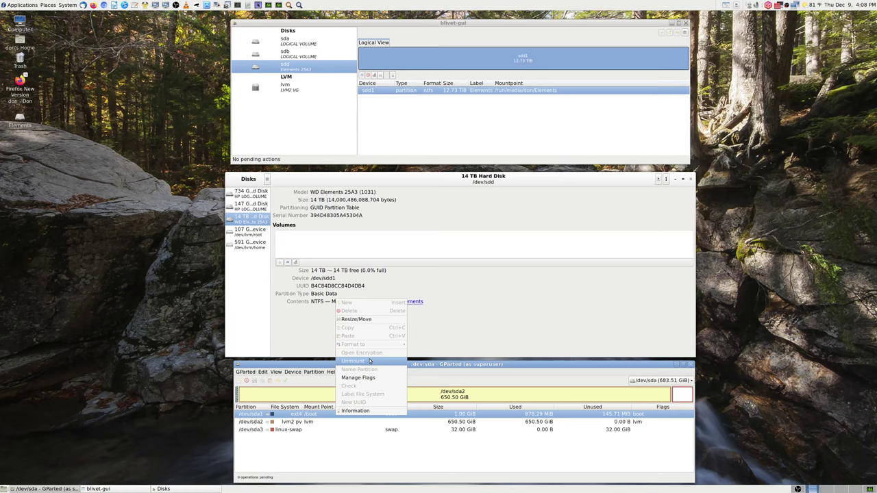
click(350, 457)
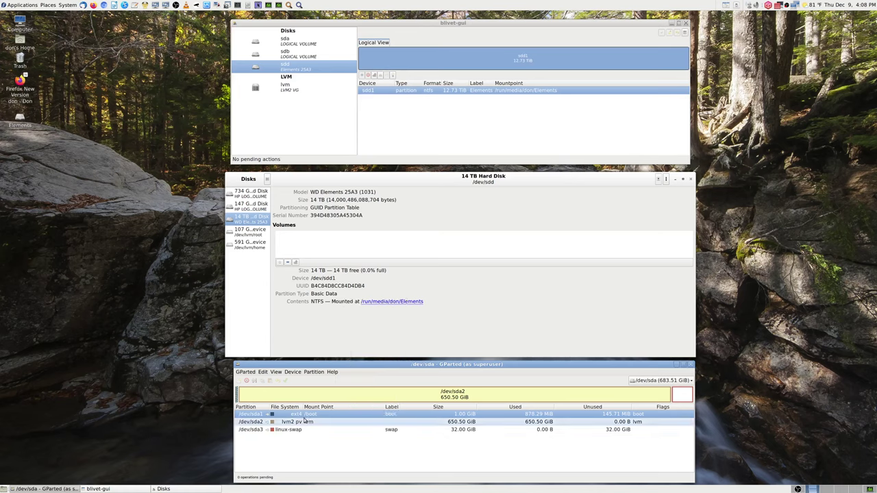
click(308, 422)
right_click(308, 422)
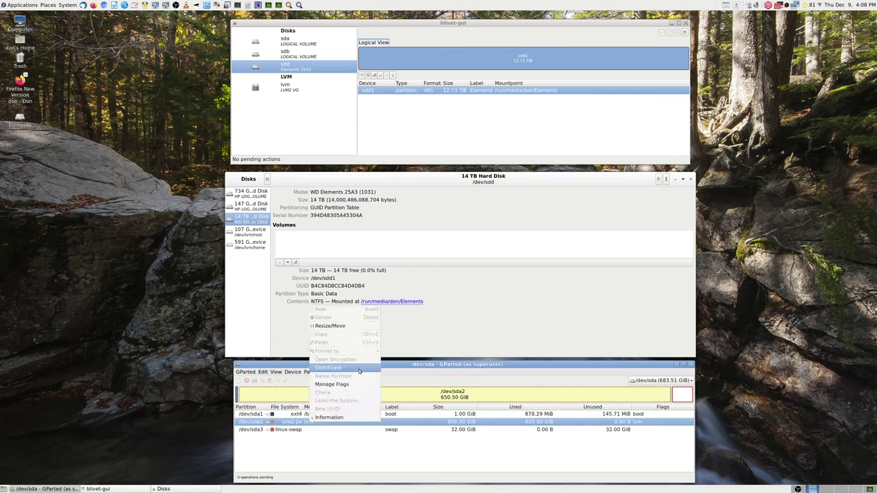
click(380, 466)
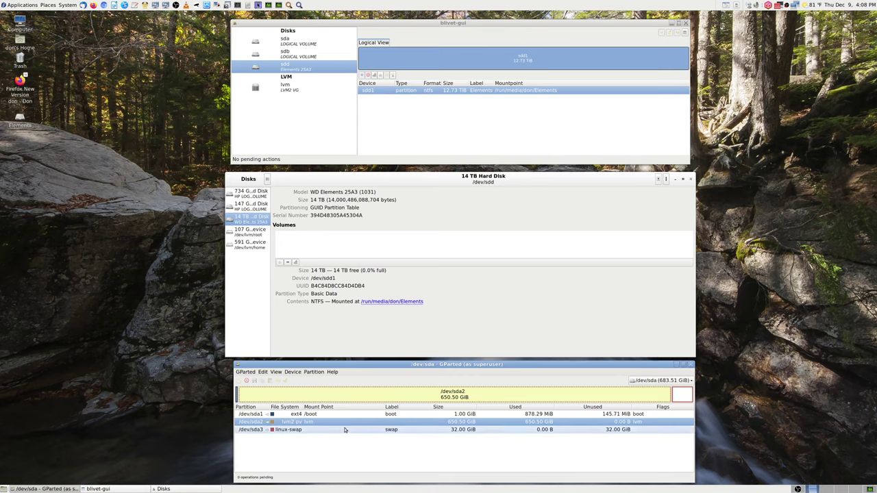
- Display the /dev/sdd disk in GParted and review the operations available for its unallocated space
click(678, 380)
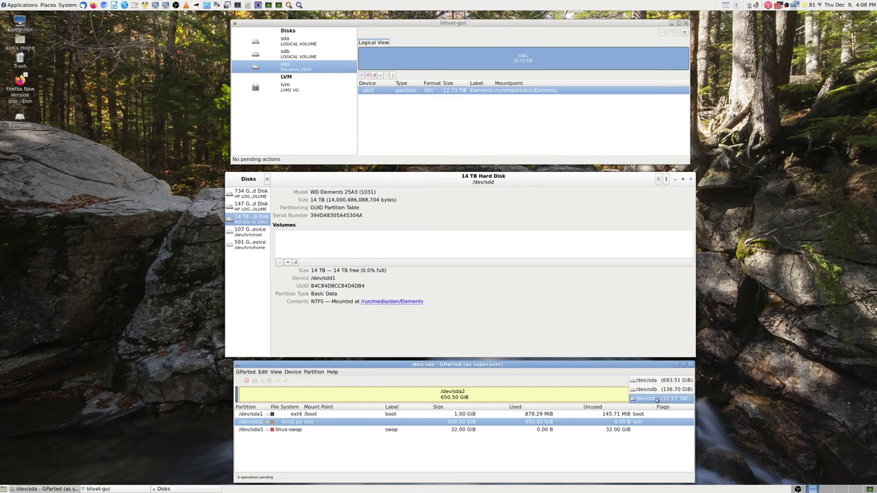
click(655, 399)
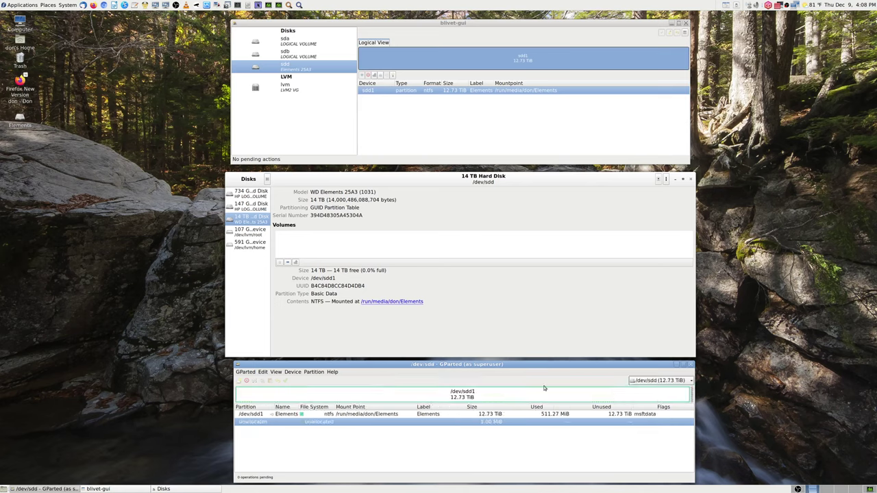
right_click(367, 424)
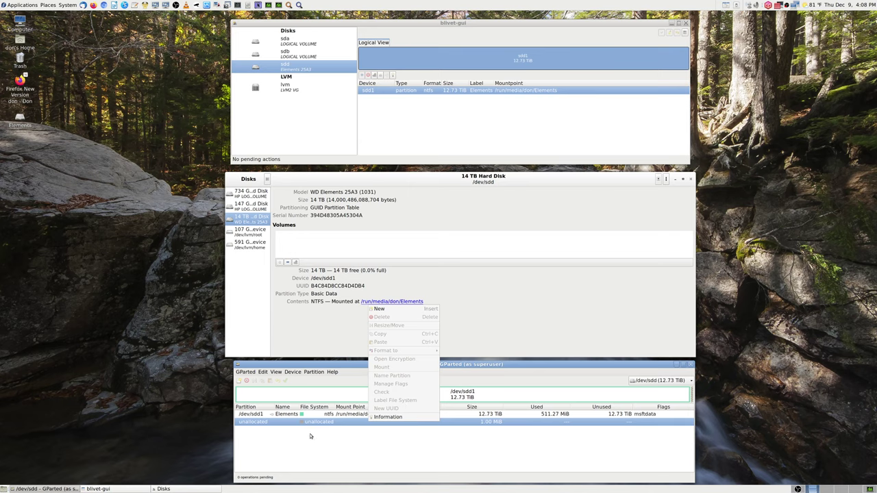
click(376, 447)
- Unmount the /dev/sdd1 Elements partition in GParted
click(373, 415)
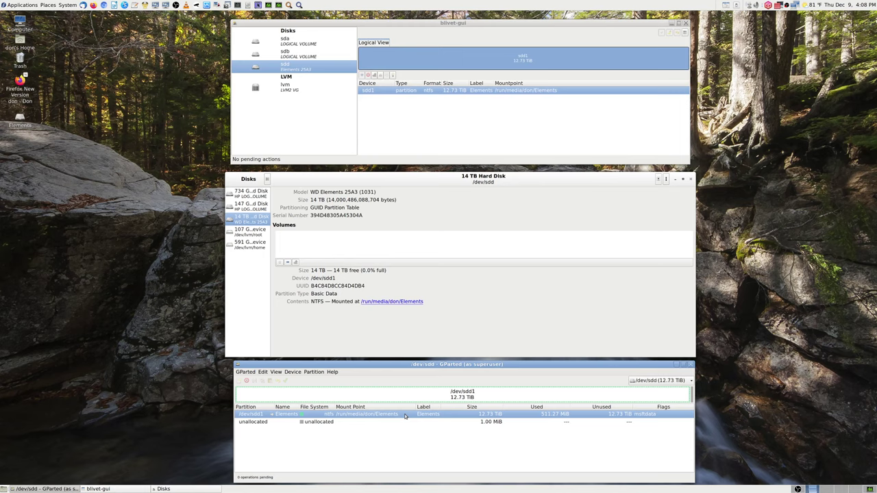
right_click(405, 417)
click(397, 472)
right_click(406, 416)
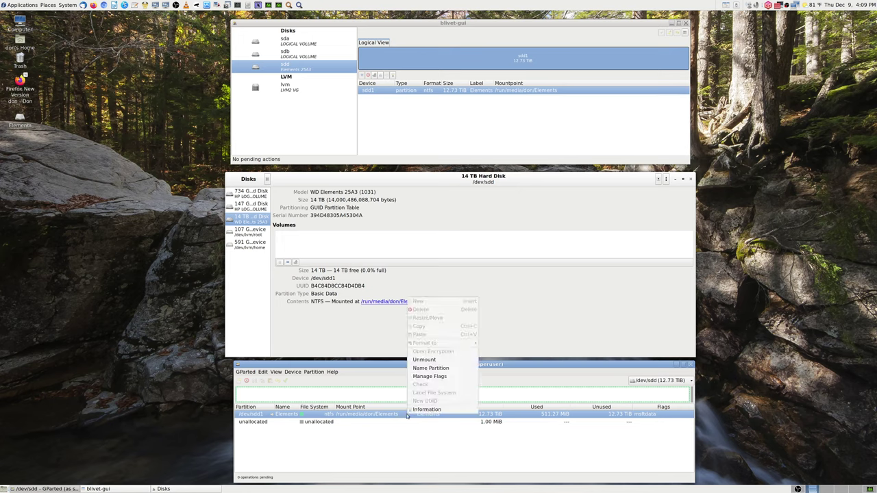
click(442, 359)
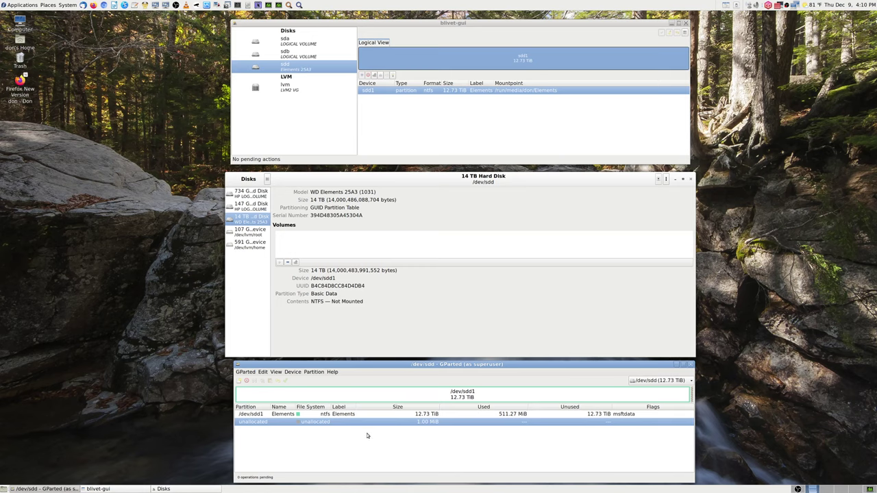
- Examine the partition information for the unmounted /dev/sdd1, enlarging its window to read all details, and close it
click(348, 414)
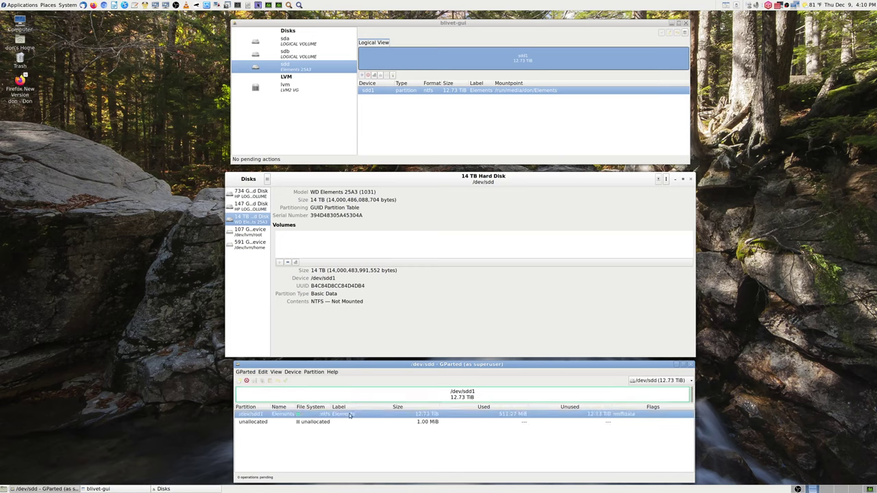
right_click(349, 414)
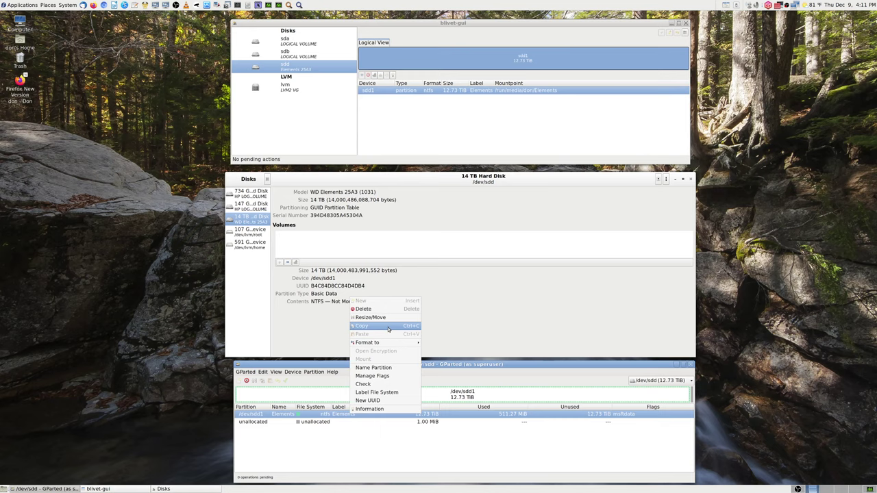
click(390, 410)
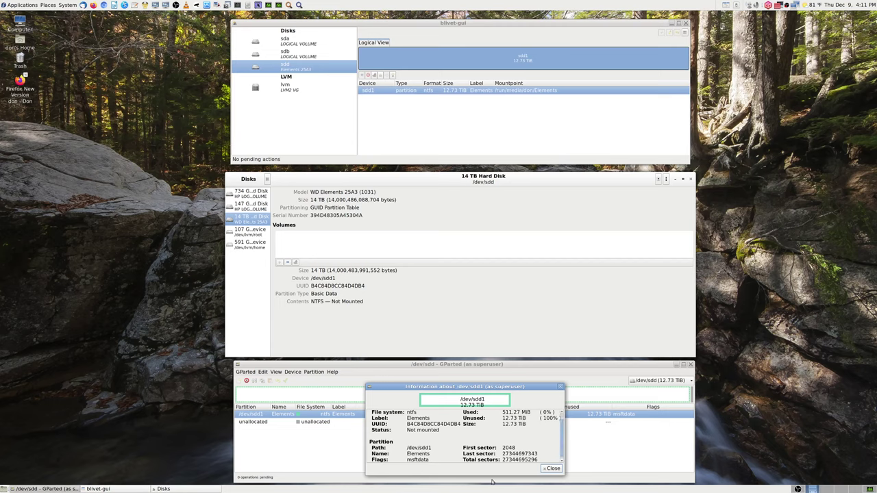
drag(491, 475, 491, 481)
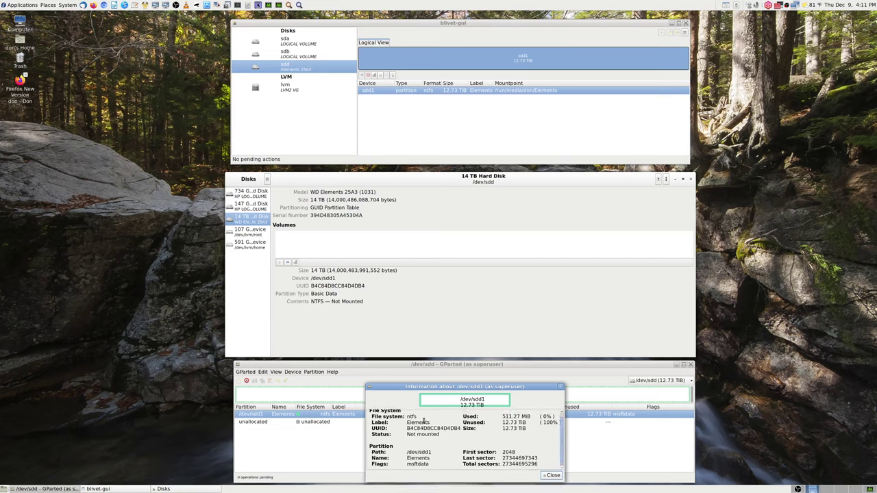
drag(471, 382, 471, 378)
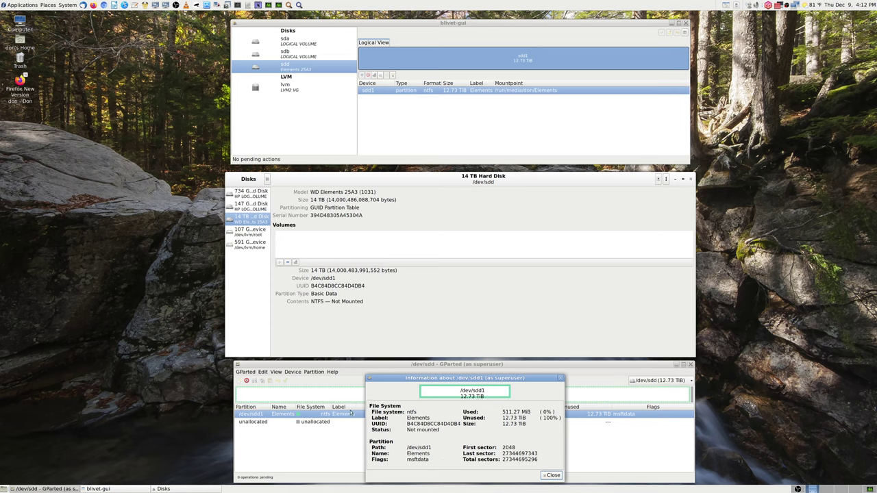
click(556, 475)
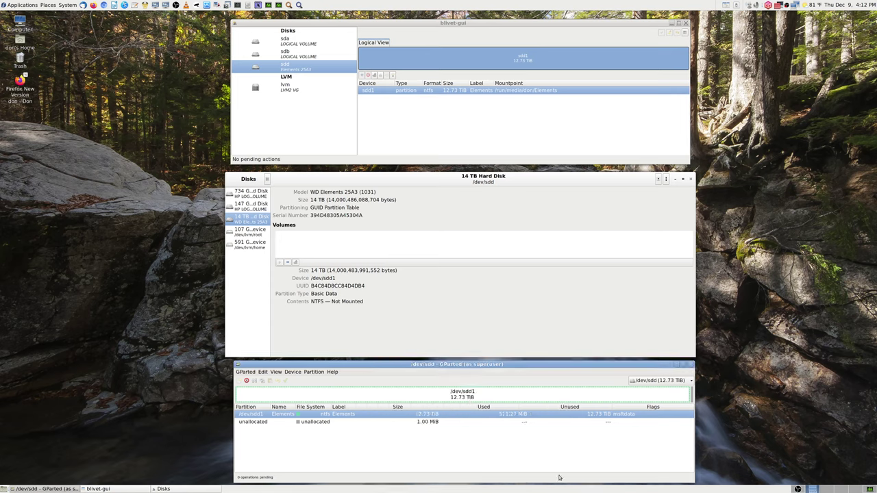
- Queue a format of the /dev/sdd1 Elements partition to ext4
right_click(448, 413)
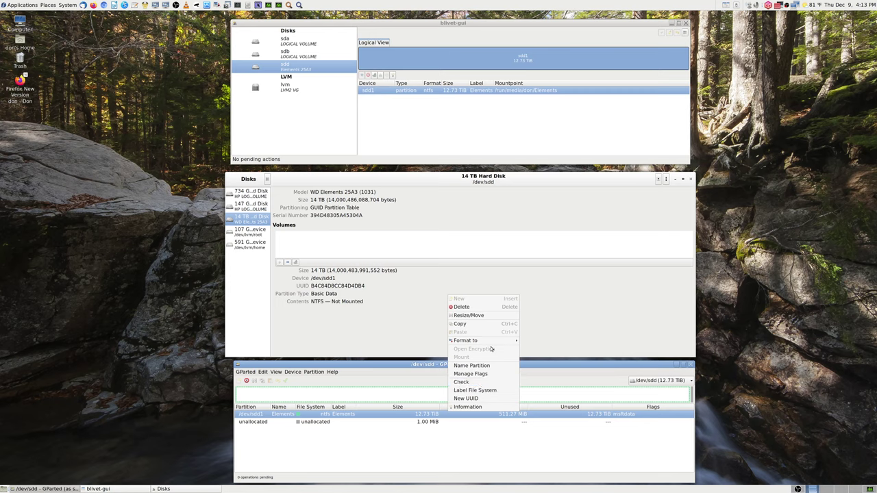
mouse_move(486, 344)
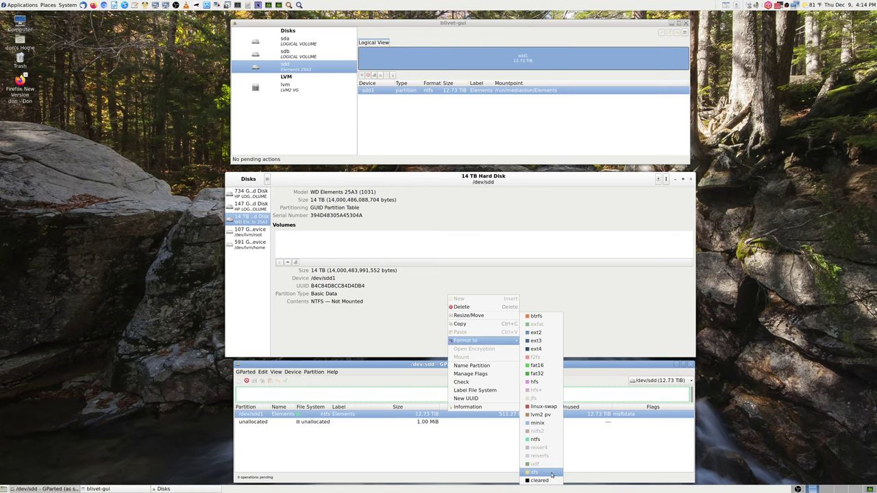
click(536, 348)
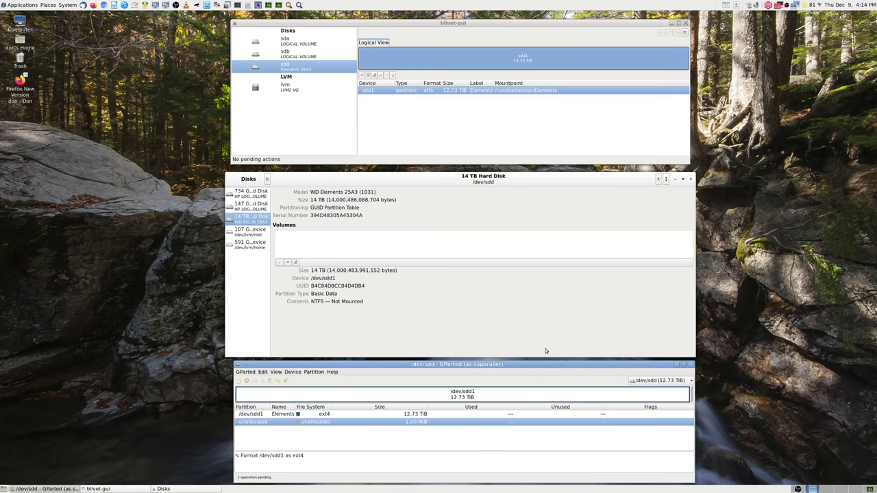
- Review the operations and file system formats offered for /dev/sdd1 with the ext4 format pending, without choosing any
click(491, 424)
click(370, 414)
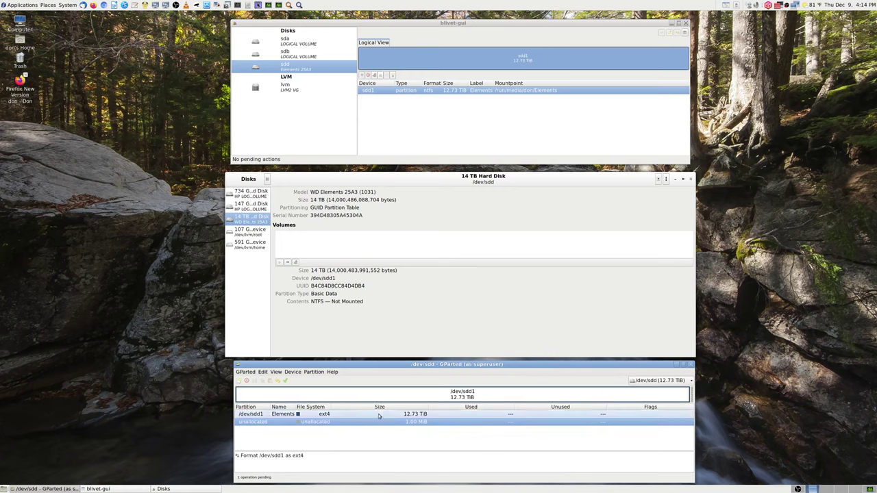
right_click(378, 414)
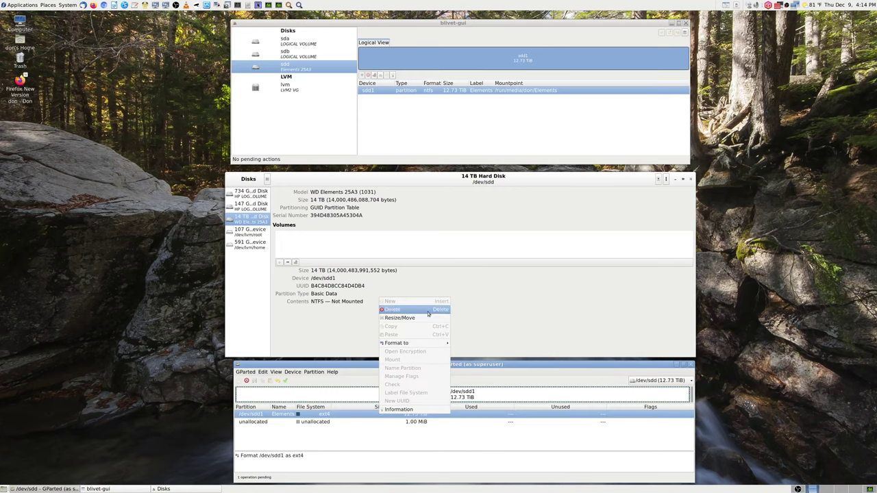
mouse_move(428, 347)
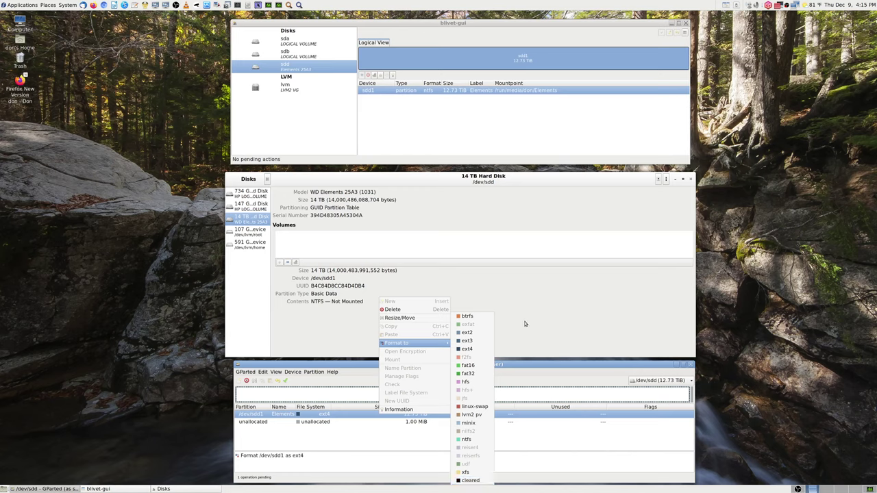
click(559, 329)
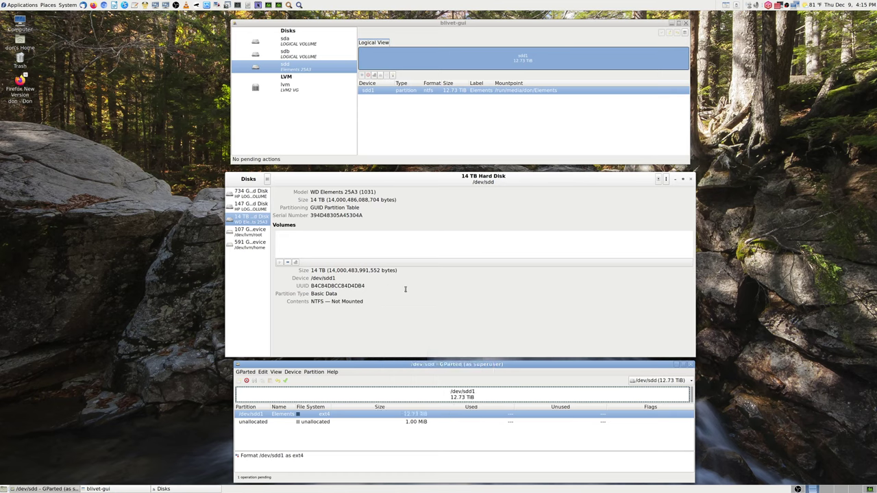
- Look through GParted's application, device and partition commands for a way to carry out the pending format
click(246, 372)
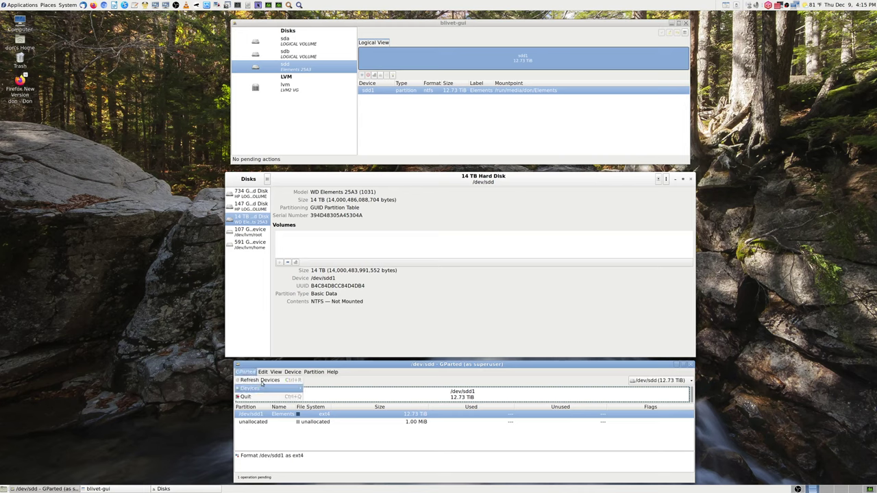
mouse_move(265, 372)
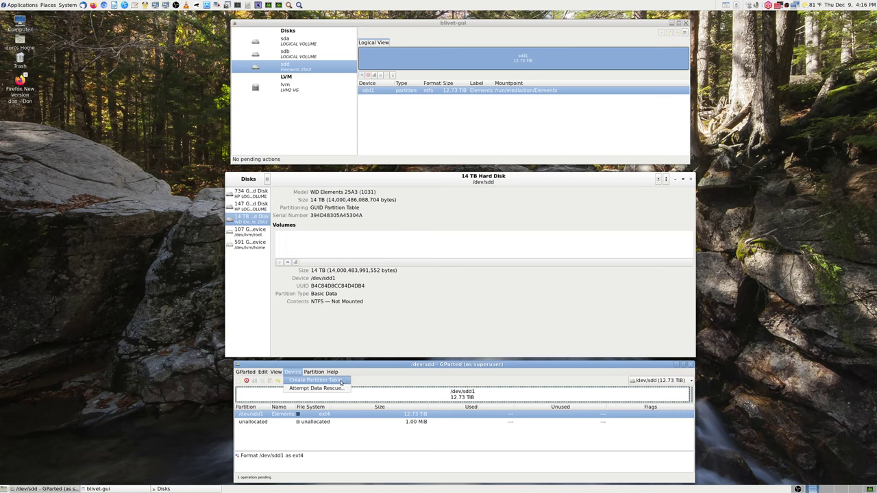
click(314, 372)
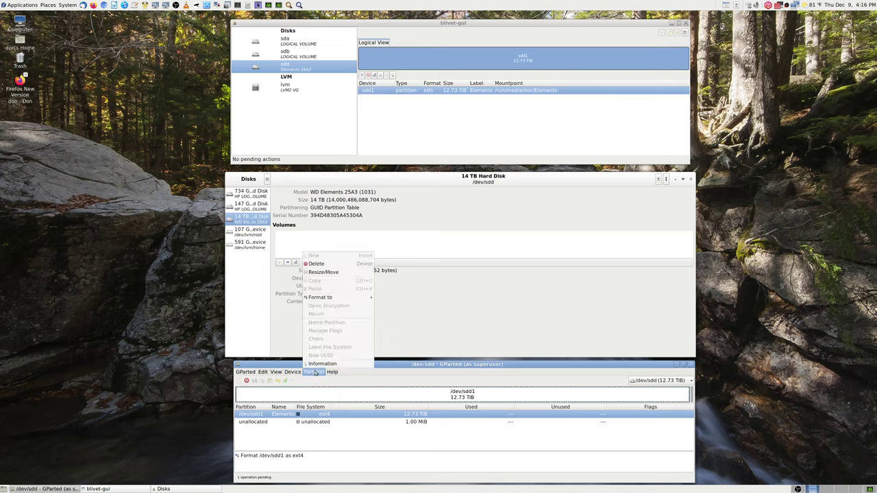
click(315, 373)
click(293, 372)
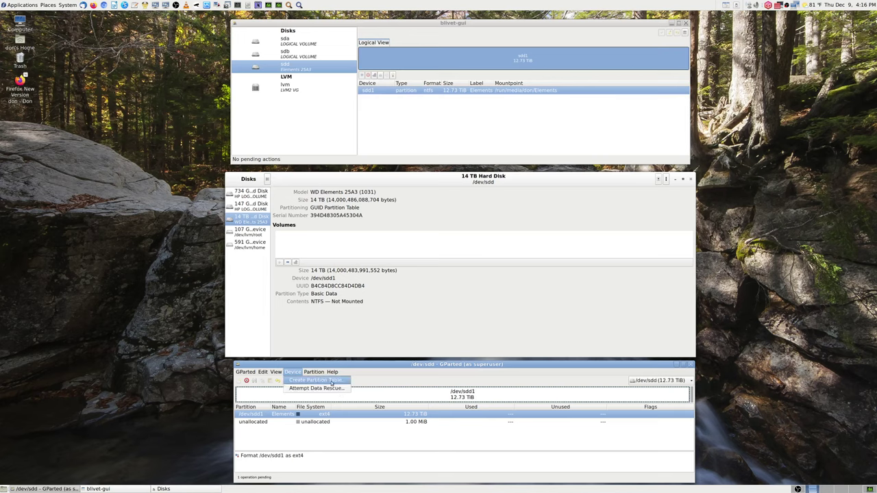
mouse_move(321, 376)
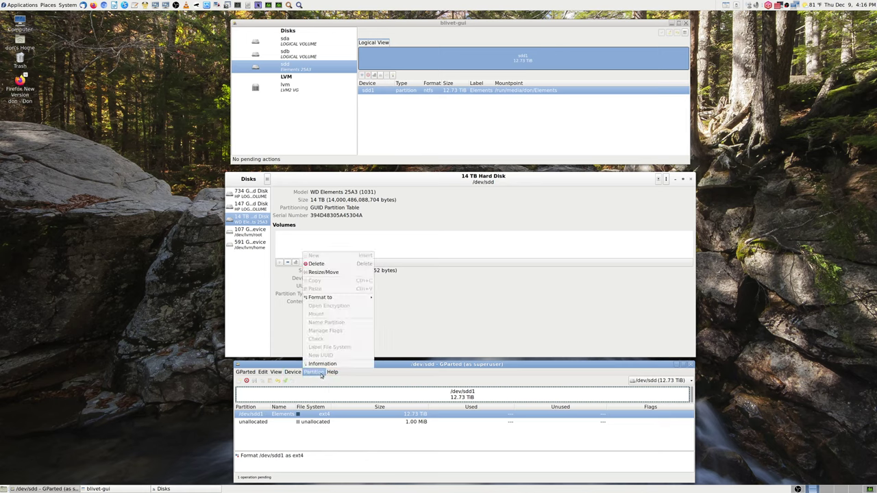
mouse_move(294, 374)
- Examine the information about /dev/sdd1 with its pending ext4 format, and close the information window
click(333, 363)
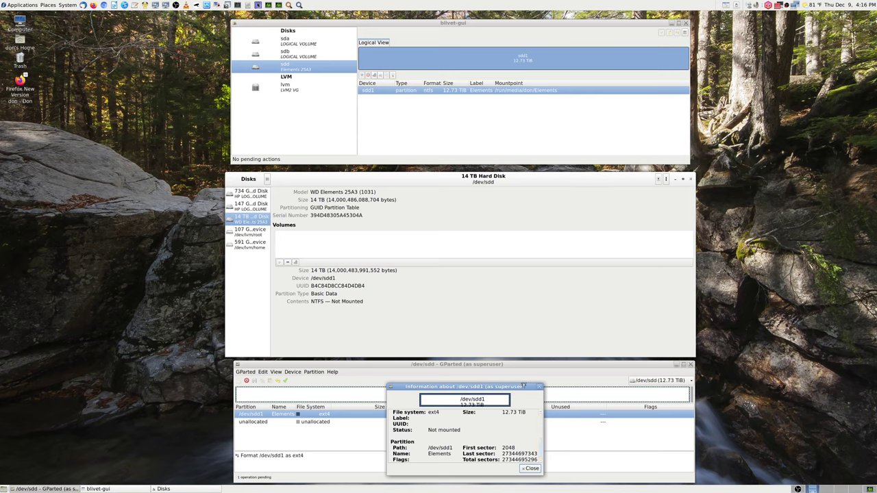
drag(524, 387, 533, 351)
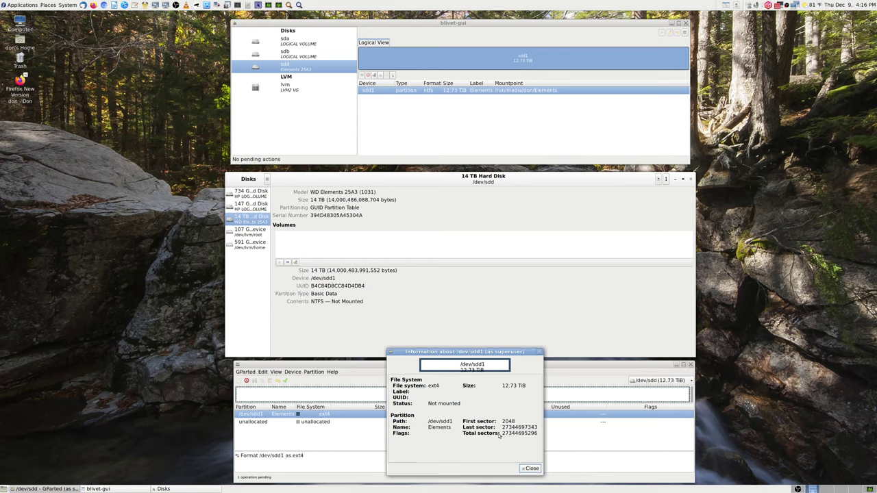
click(531, 469)
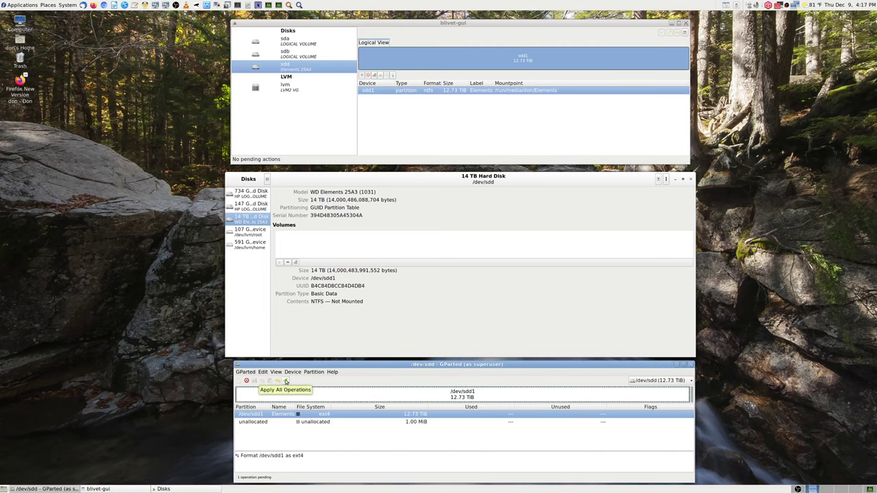
- Apply the pending ext4 format to /dev/sdd1 and accept the data-loss confirmation
click(288, 382)
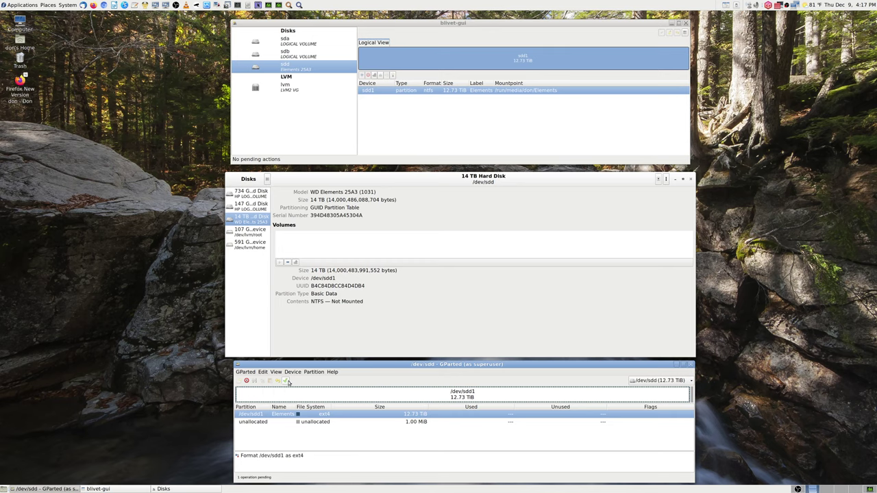
click(288, 382)
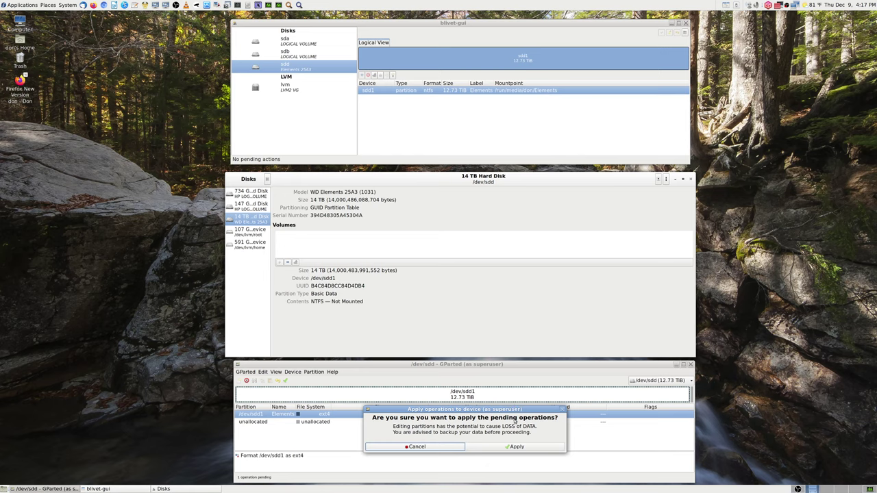
drag(513, 410, 517, 429)
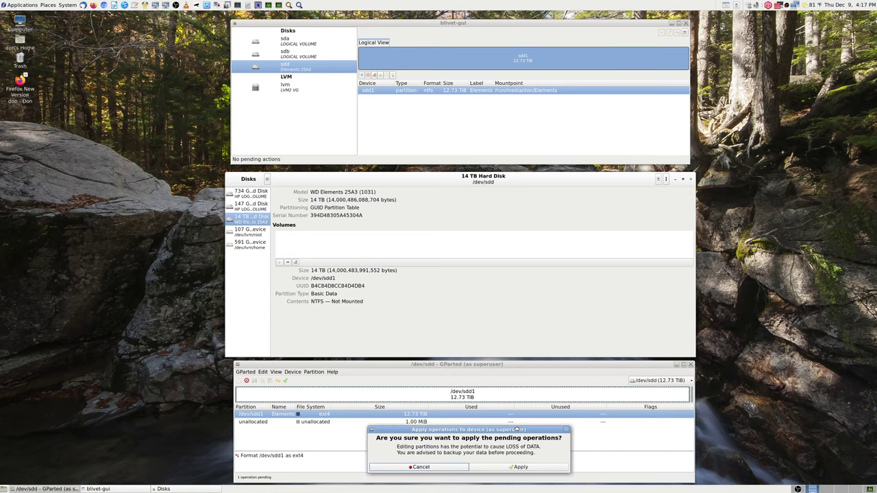
click(549, 467)
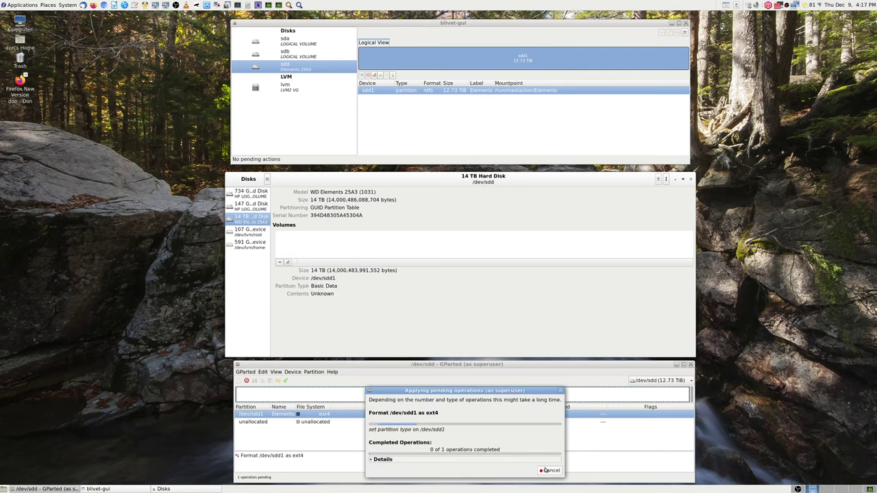
- Show the details of the running ext4 format operation on /dev/sdd1
click(383, 459)
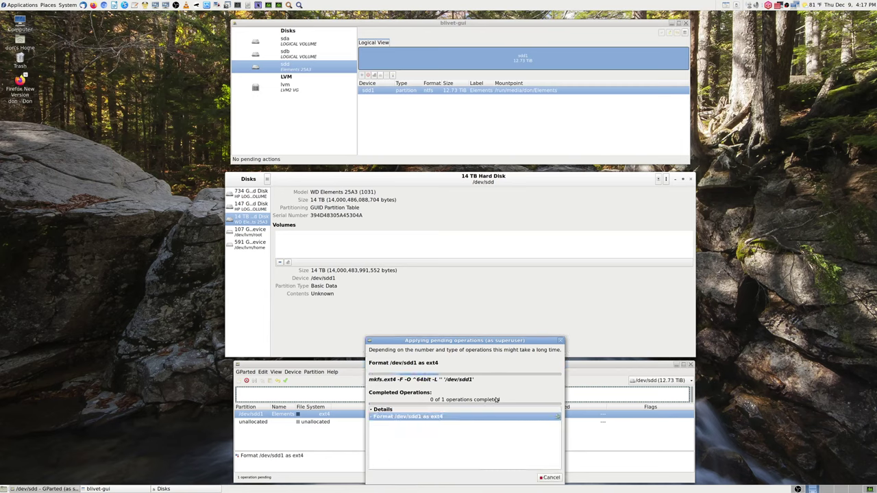
click(371, 410)
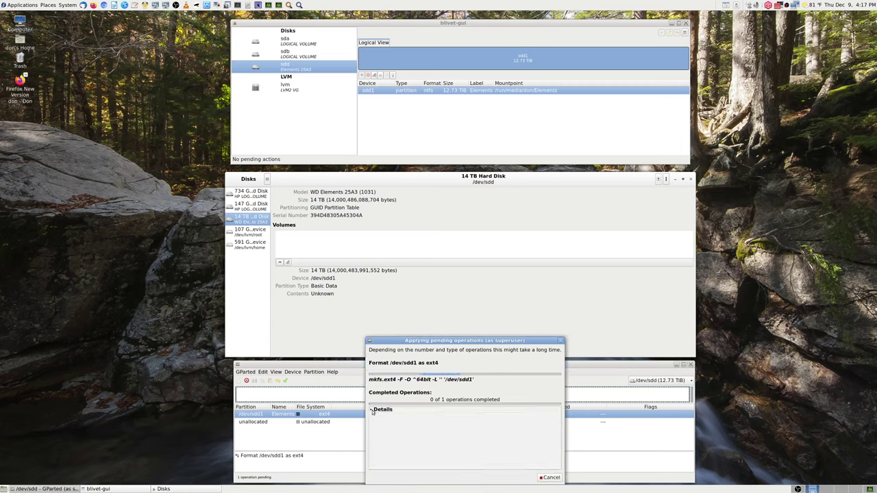
click(371, 410)
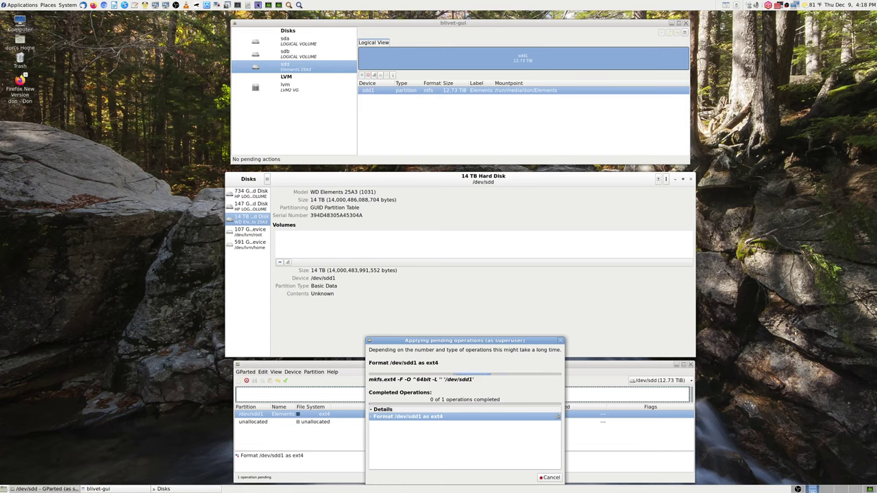
- Switch to OBS to check the stream and recording status, returning to the GParted workspace each time
click(798, 489)
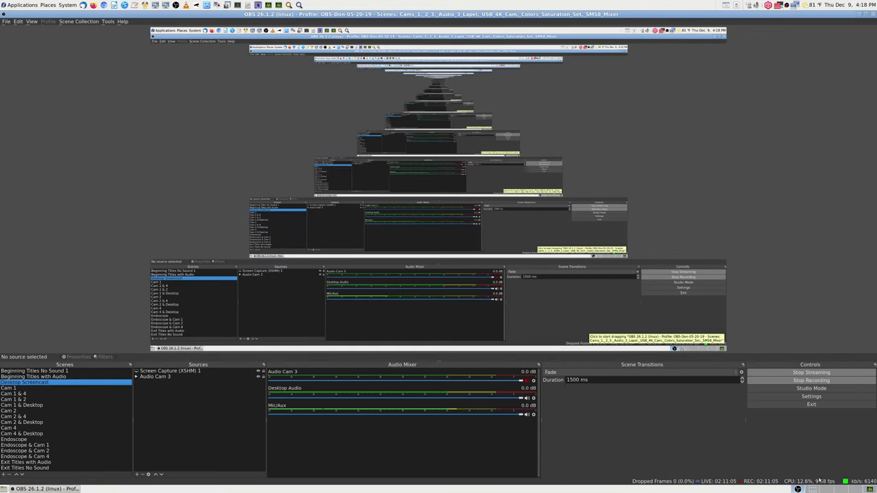
click(798, 489)
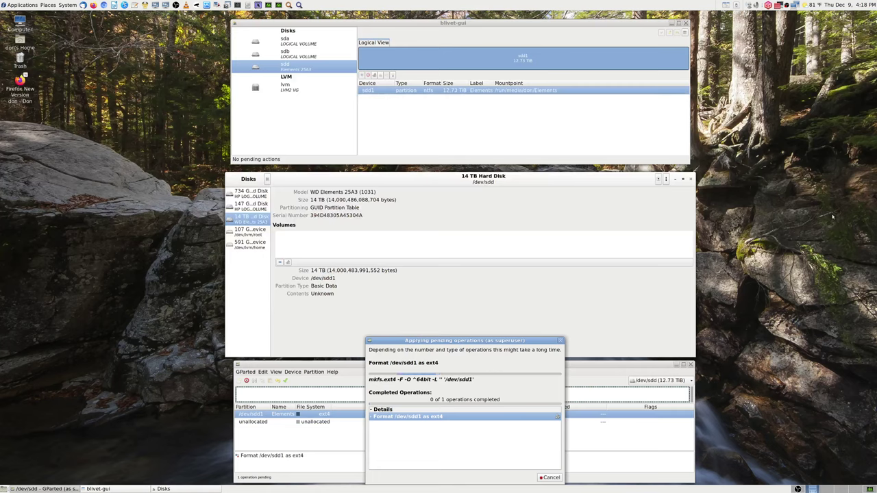
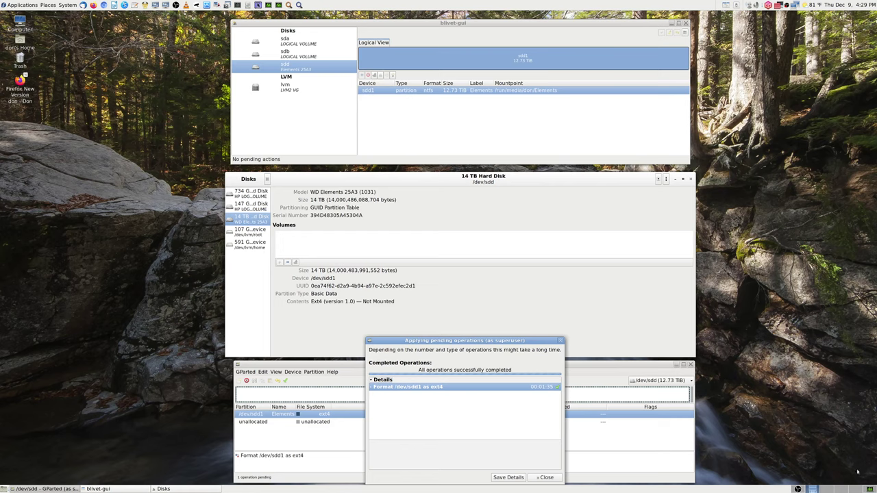
click(818, 489)
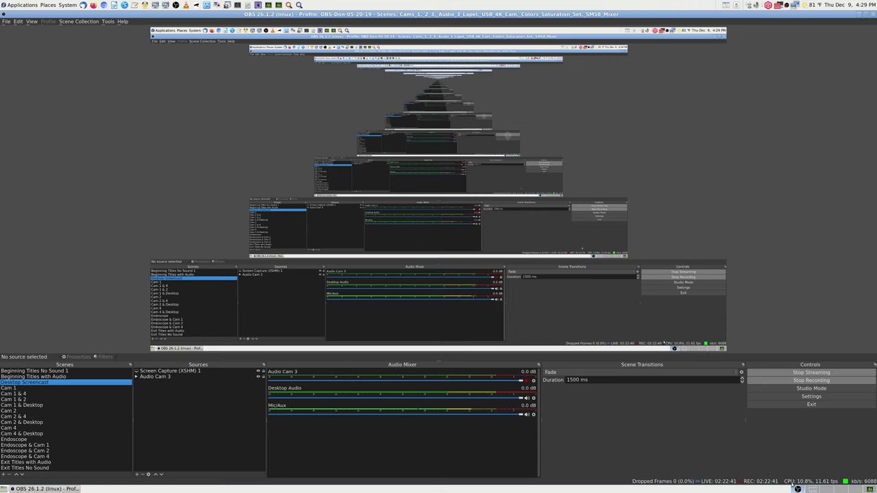
click(812, 489)
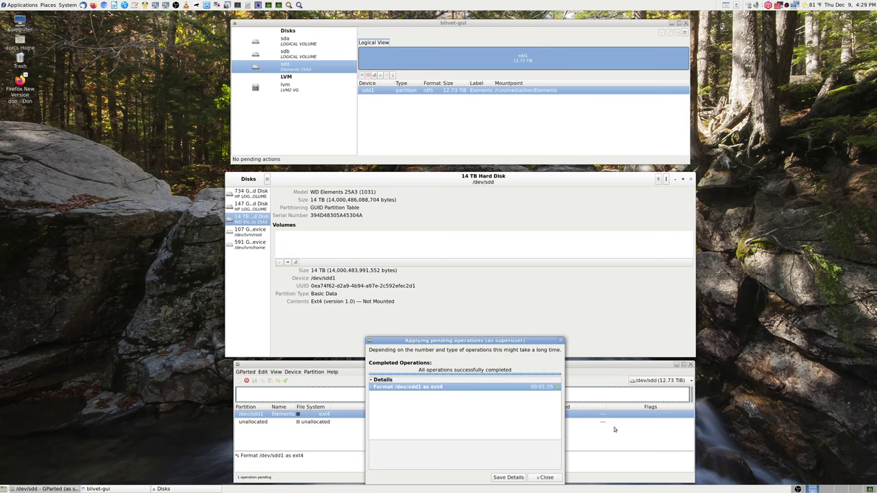
- Expand the individual operations of the finished ext4 format of /dev/sdd1, and close the operations window
click(371, 387)
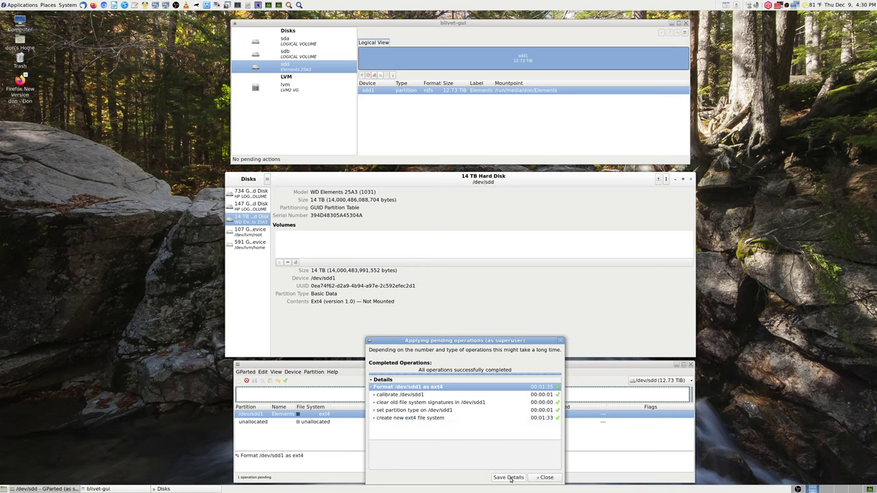
click(546, 478)
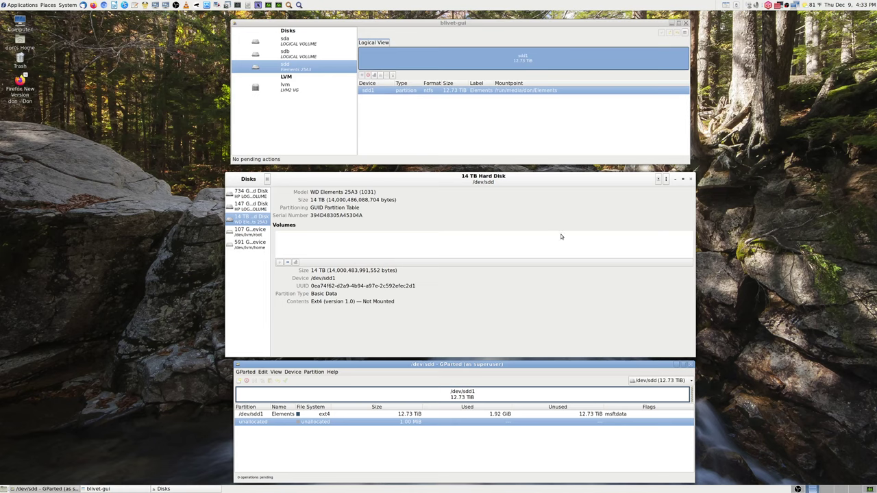
- Examine the information about the newly formatted /dev/sdd1 partition, and close the information window
click(369, 415)
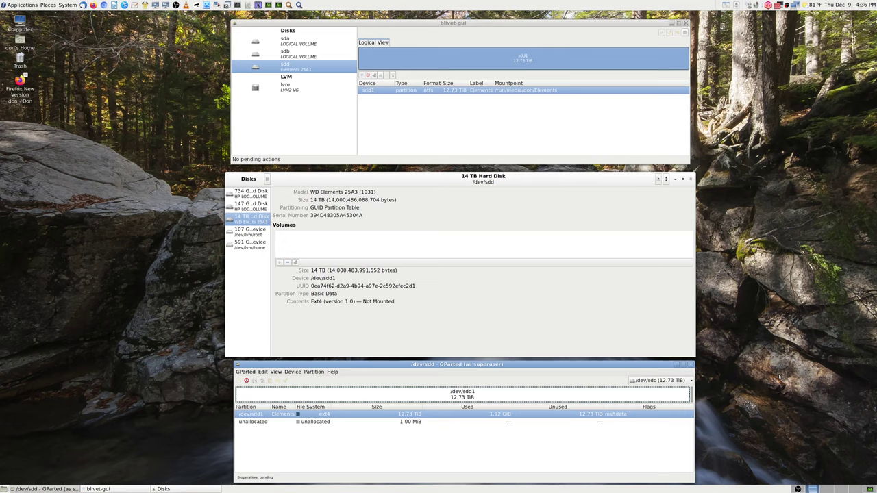
right_click(457, 415)
click(474, 409)
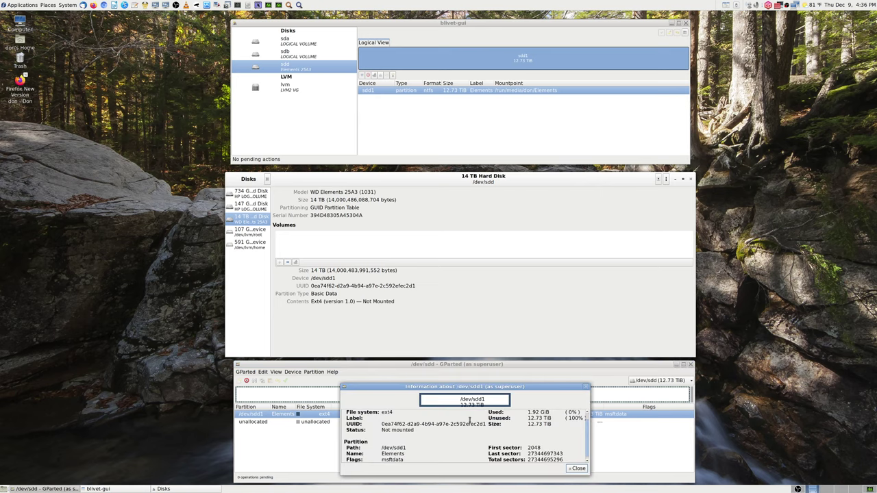
drag(511, 386, 513, 361)
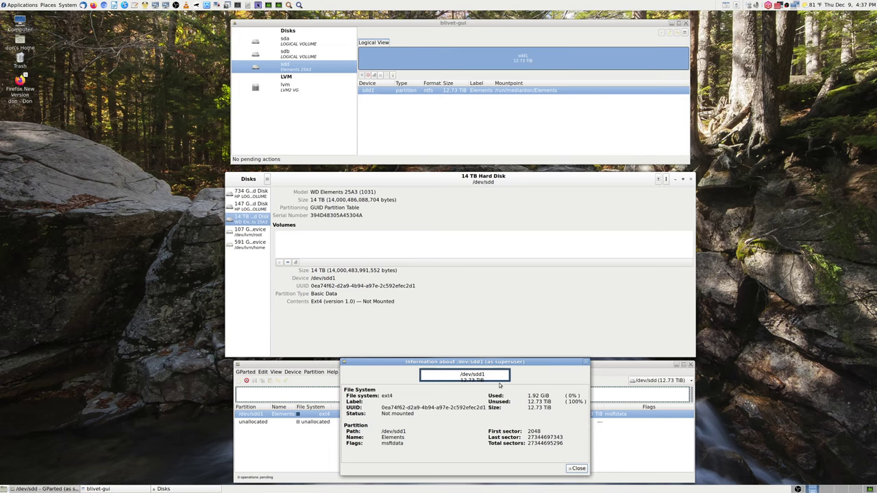
click(577, 469)
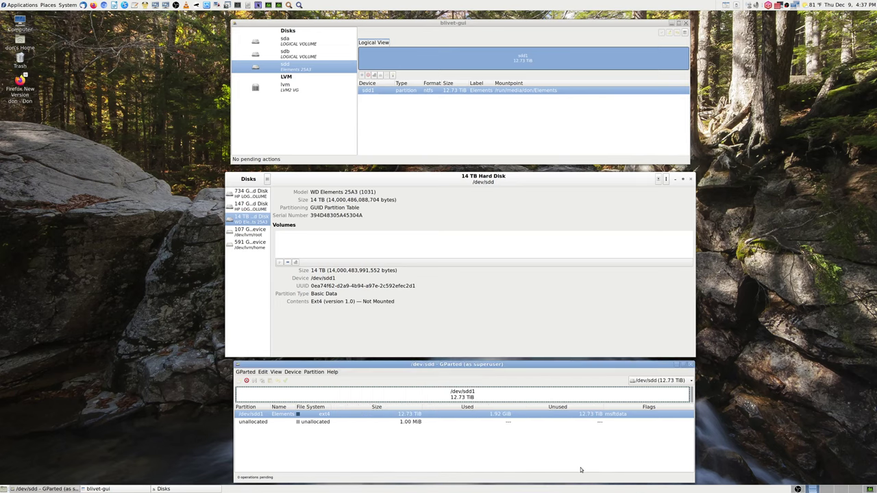
right_click(439, 415)
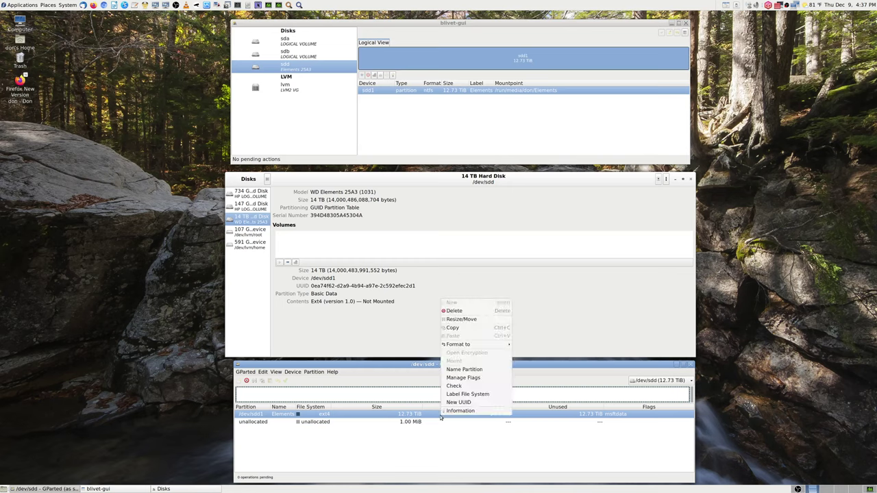
click(469, 395)
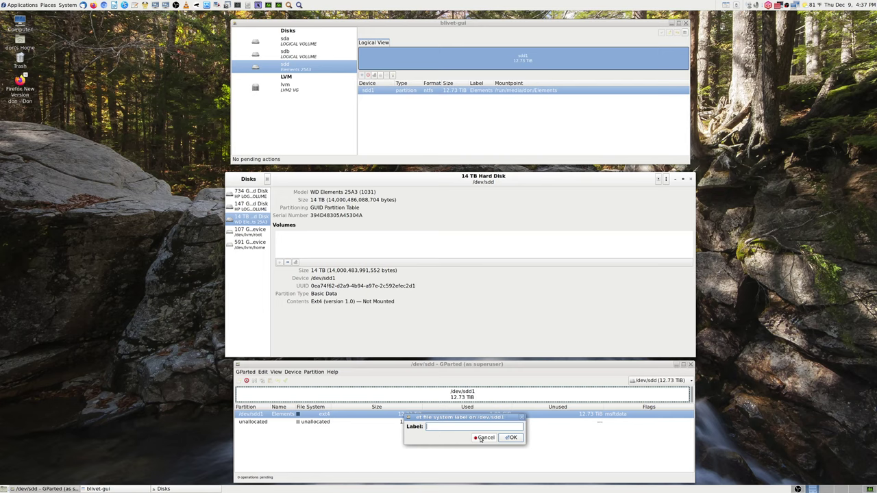
click(483, 437)
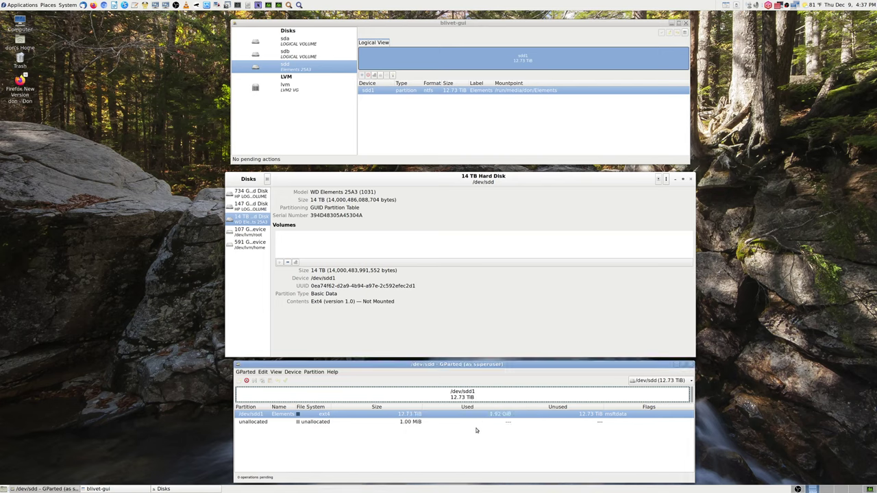
- Reopen the information about /dev/sdd1, examine its file system label, partition name and flags, and close the window
right_click(464, 415)
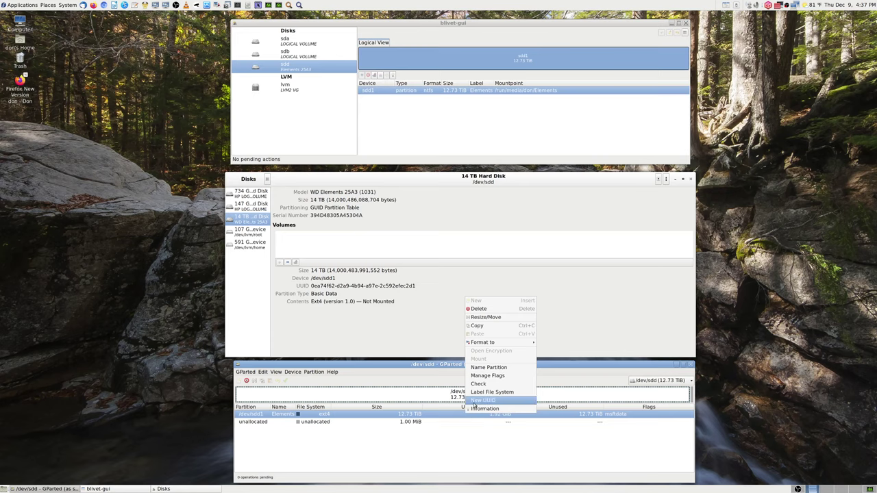
click(478, 407)
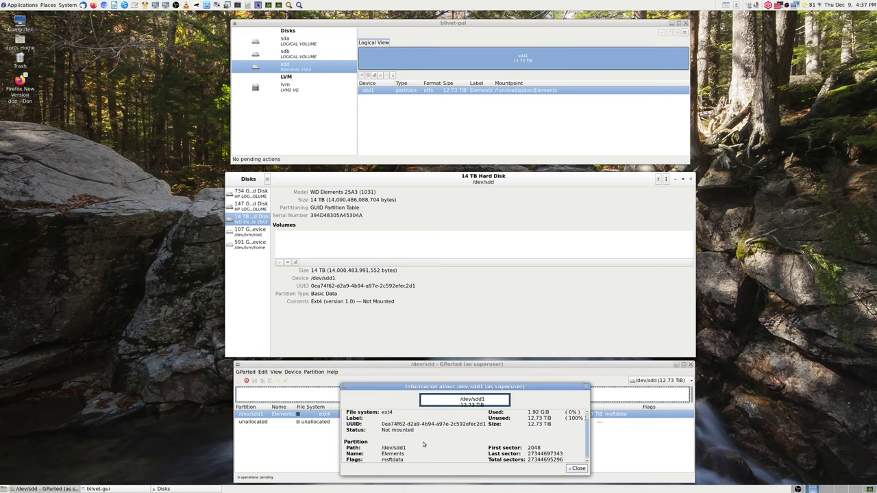
scroll(438, 444, down, 1)
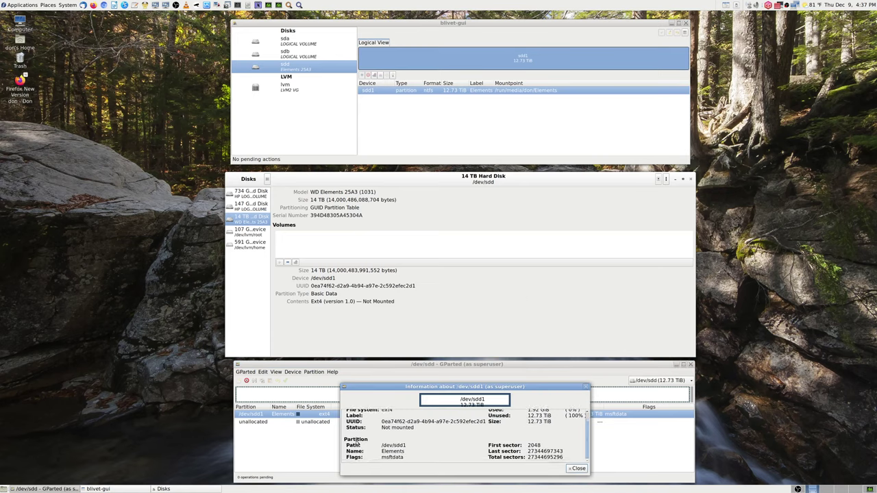
scroll(361, 431, up, 1)
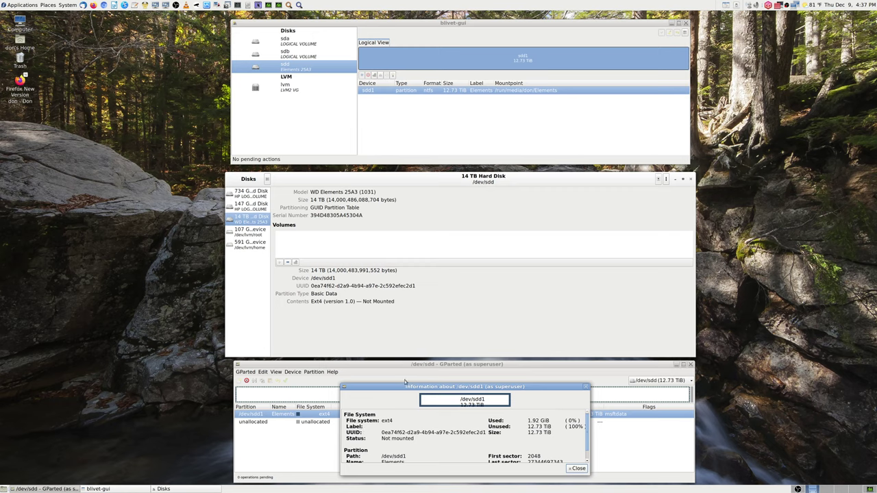
drag(407, 383, 407, 364)
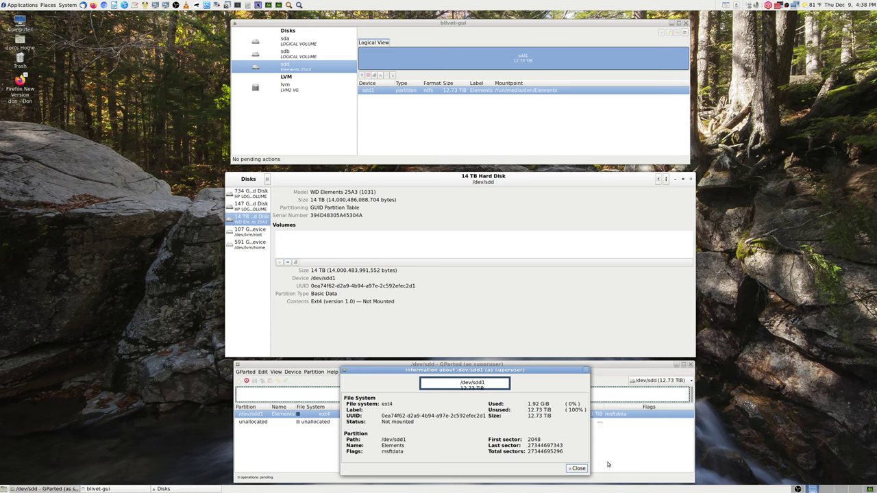
click(581, 470)
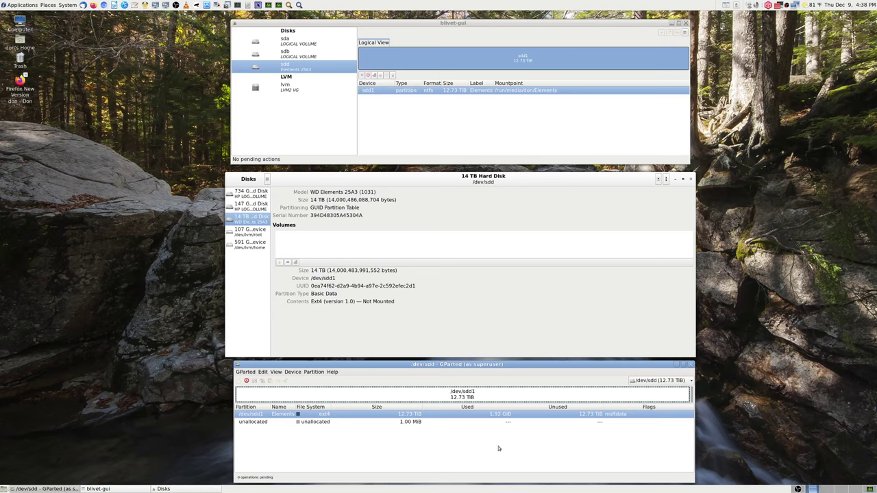
- Review the flags available for /dev/sdd1 without changing any, and close the flag list
right_click(462, 415)
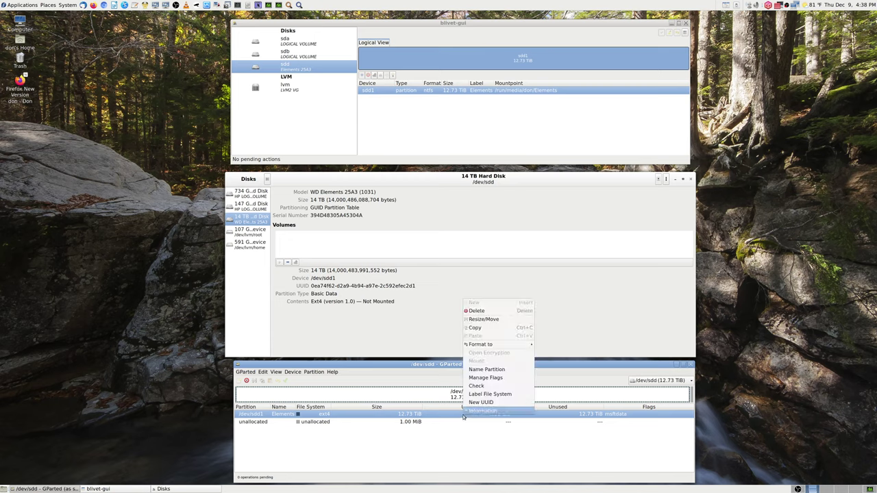
click(501, 380)
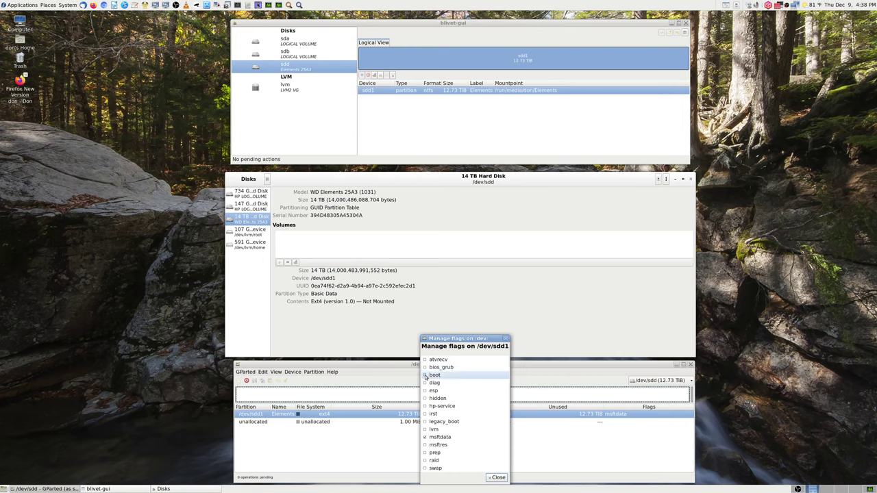
click(502, 478)
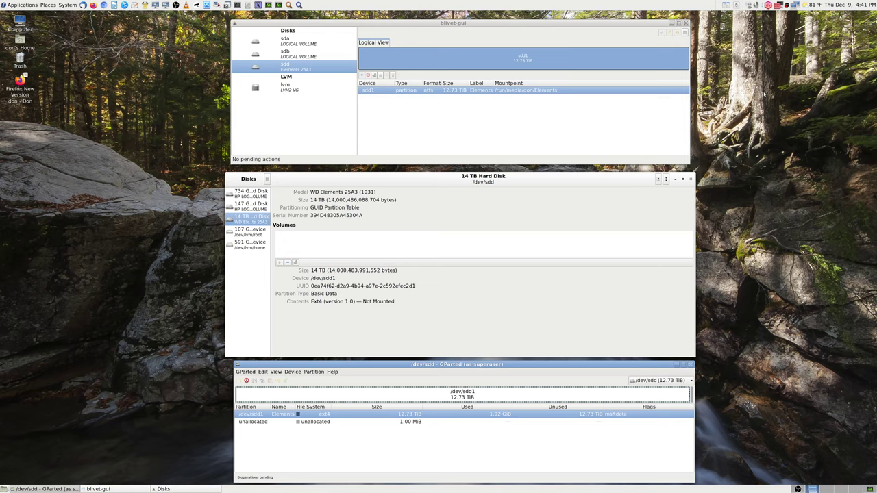
- Queue a change of the /dev/sdd1 partition name to 14TB
right_click(448, 414)
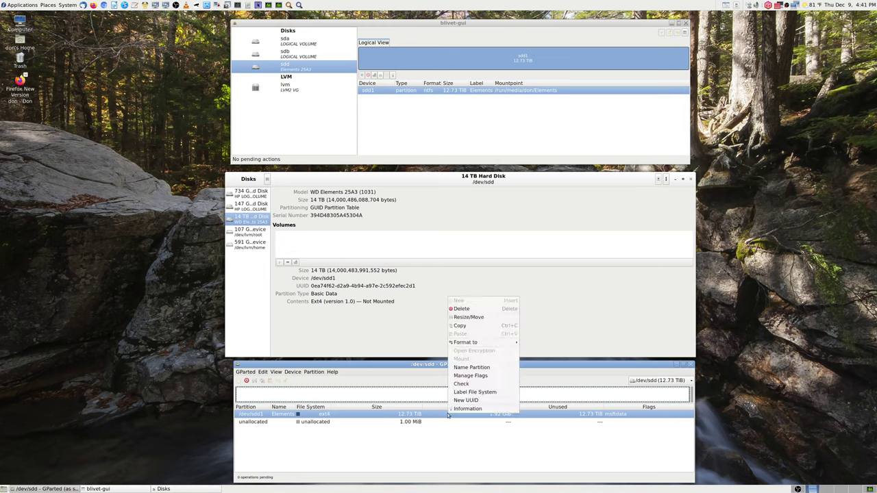
click(474, 368)
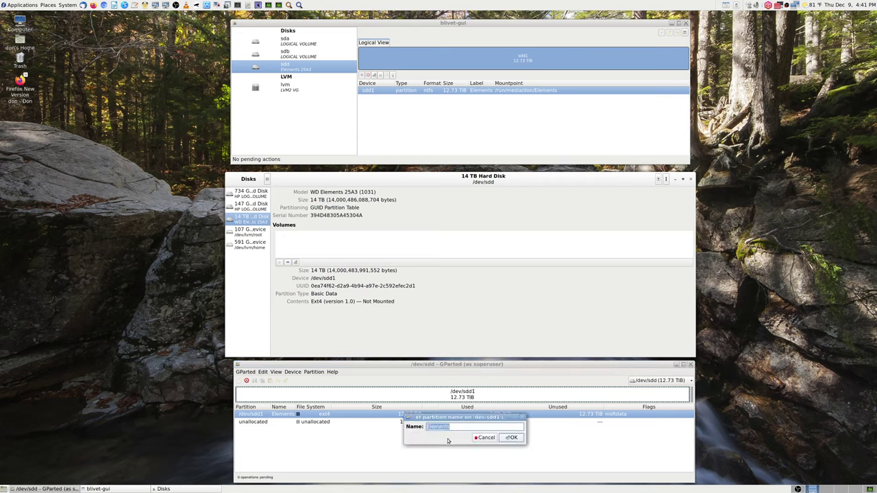
text(14TB)
click(514, 437)
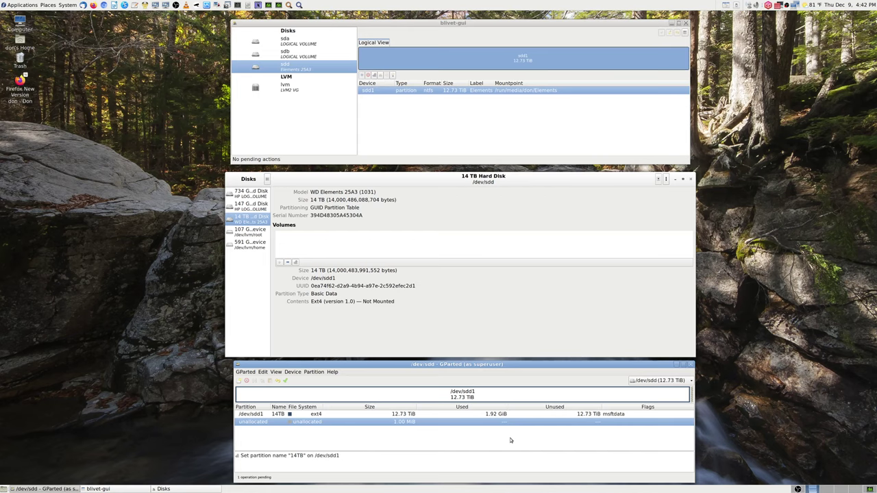
- Review the actions available for the /dev/sdd1 partition in GParted without choosing any
click(444, 415)
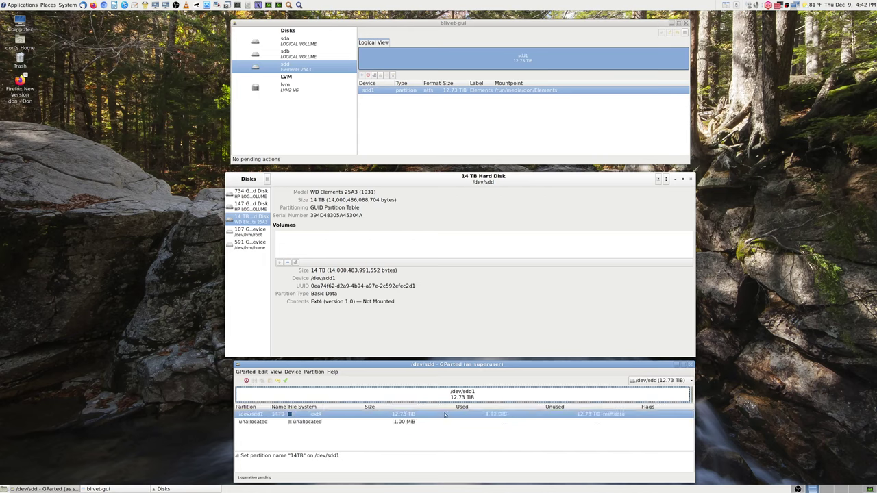
right_click(446, 415)
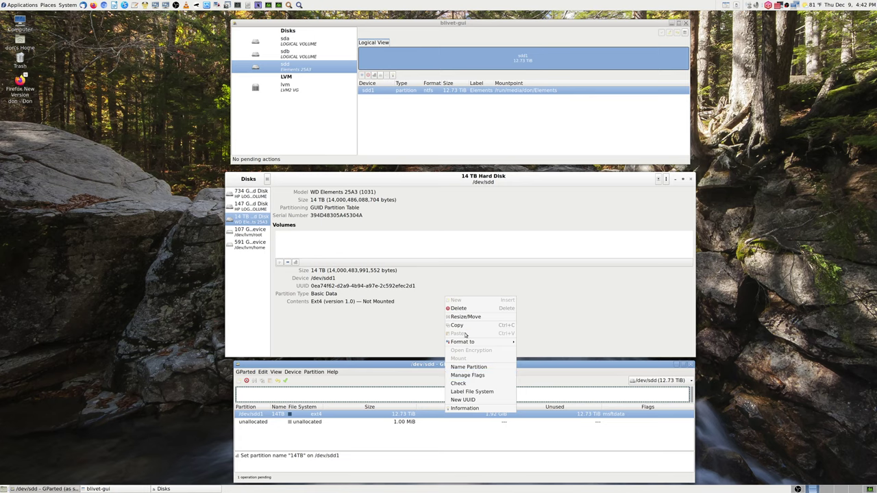
click(474, 441)
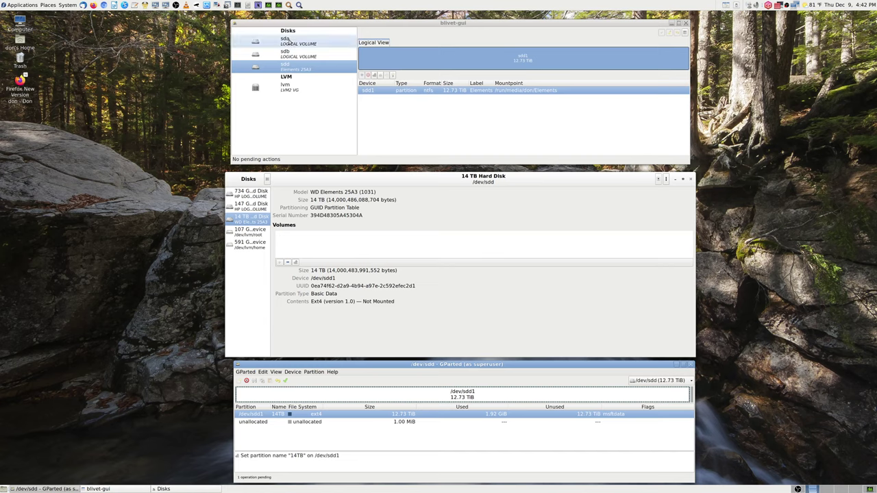
- Compare the lvm, sda and sdd entries in blivet-gui with the 147 GB and 14 TB drives in Disks
click(286, 89)
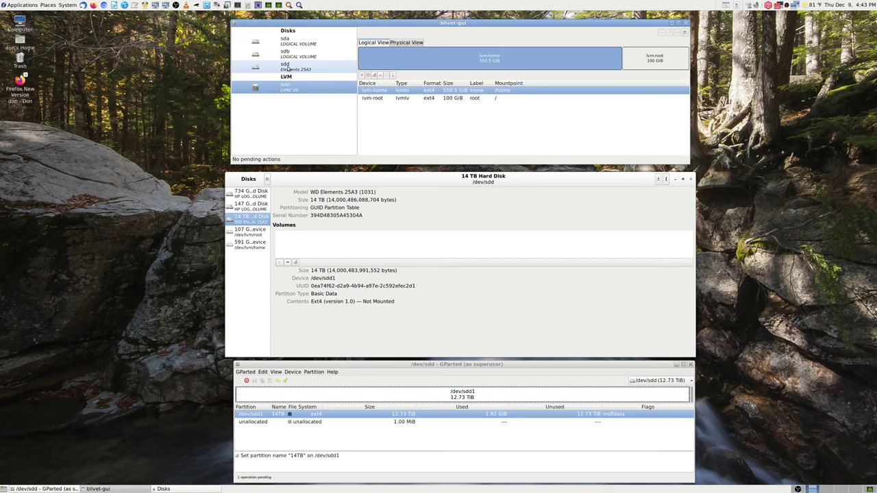
click(287, 69)
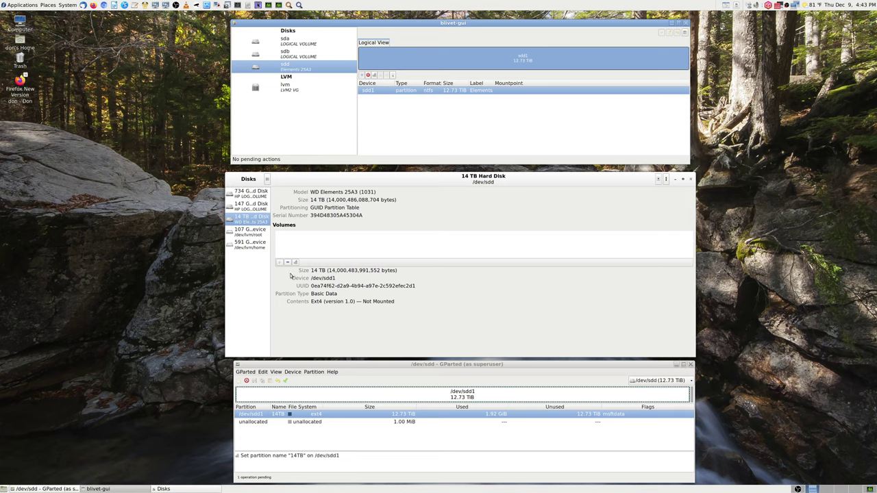
click(253, 209)
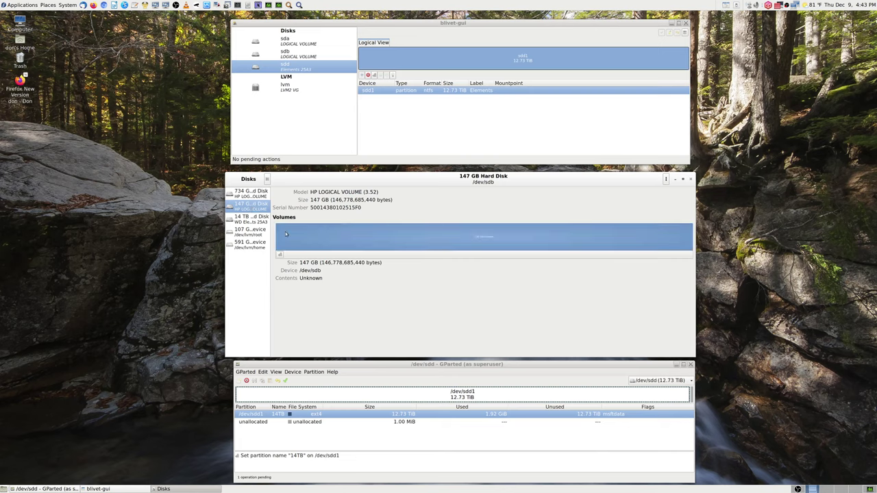
click(240, 222)
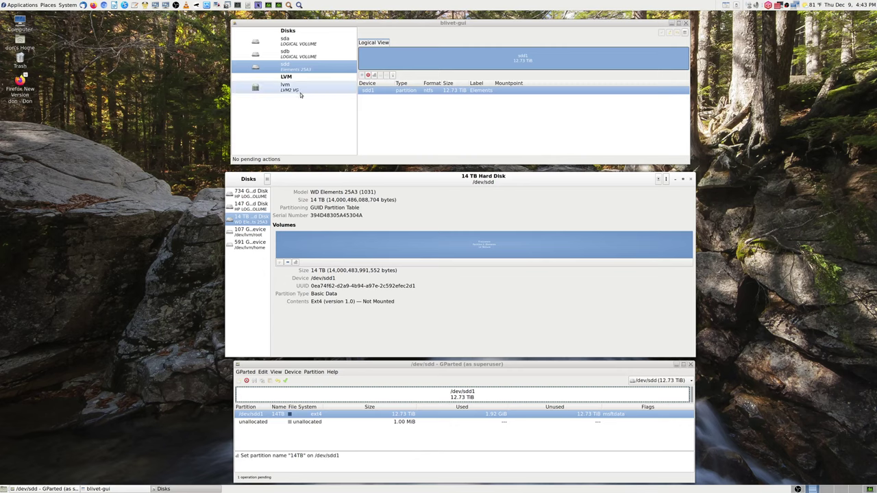
click(289, 43)
click(288, 43)
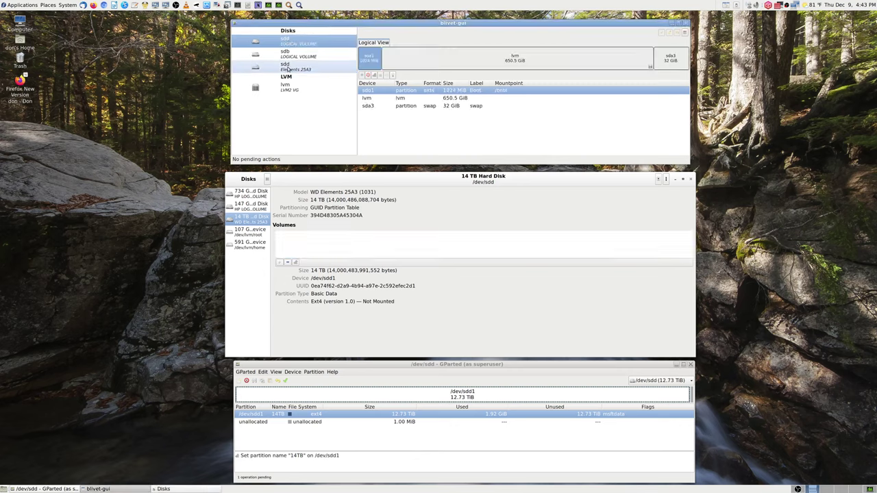
click(288, 67)
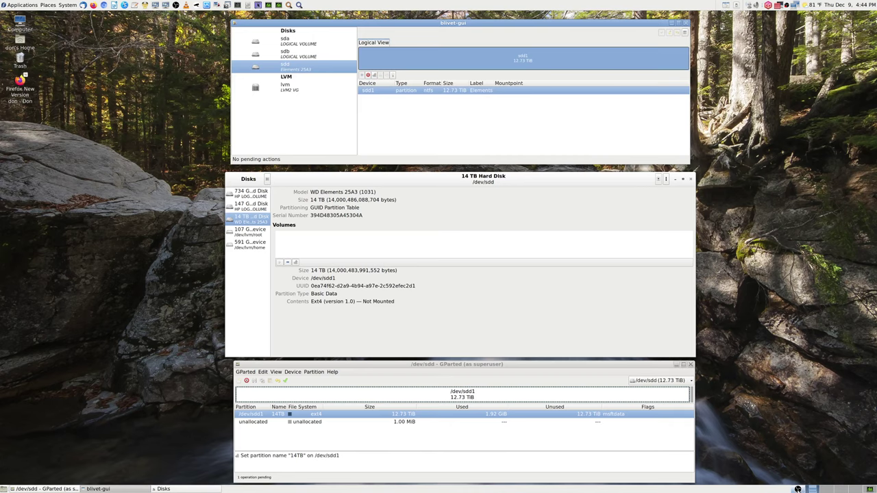
- Switch to OBS and activate the Cam 4 scene
click(797, 489)
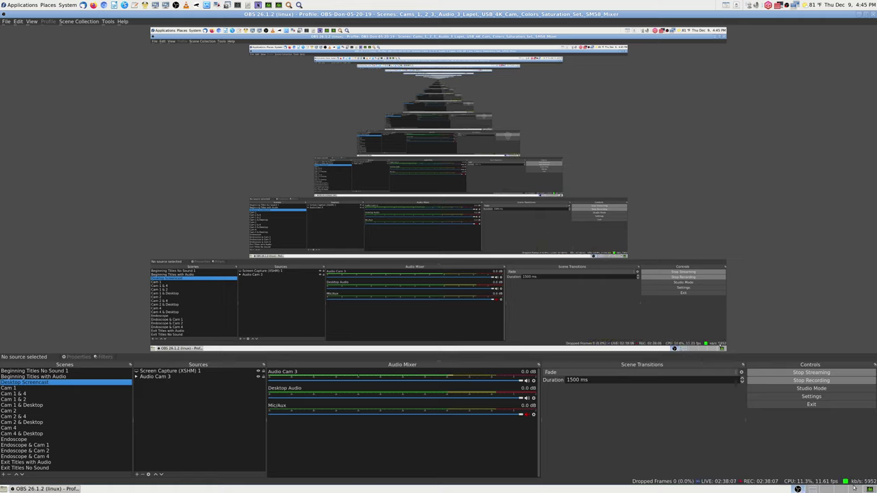
click(812, 489)
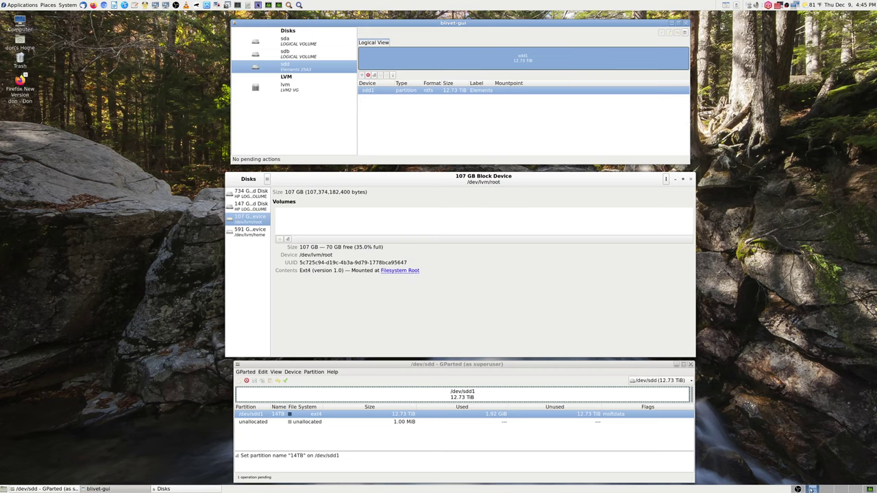
click(812, 489)
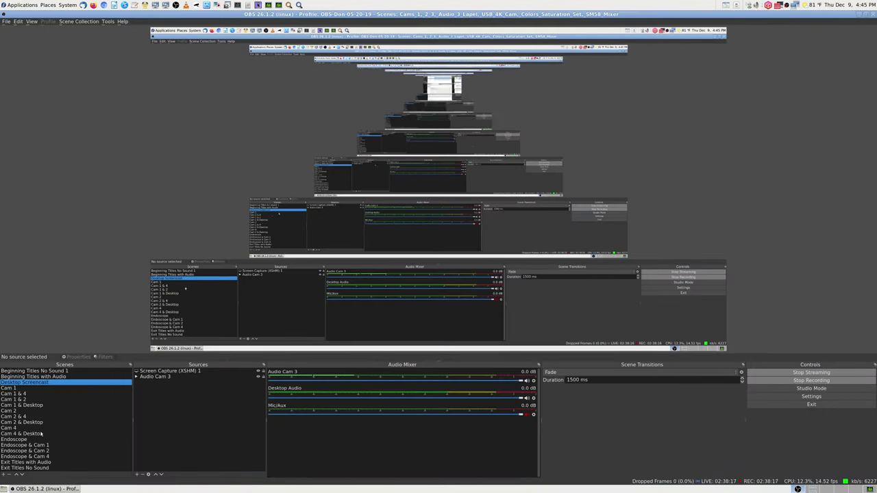
click(24, 429)
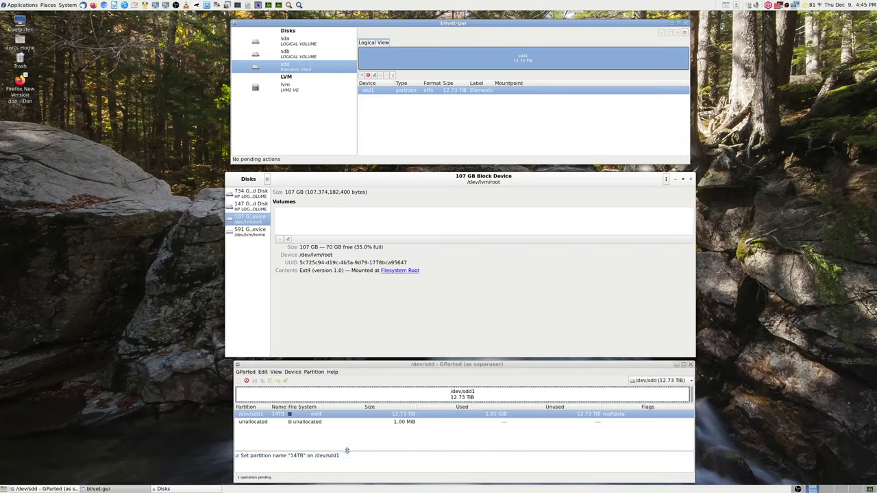
- Switch GParted to /dev/sda to view its partitions, and return to /dev/sdd
click(321, 457)
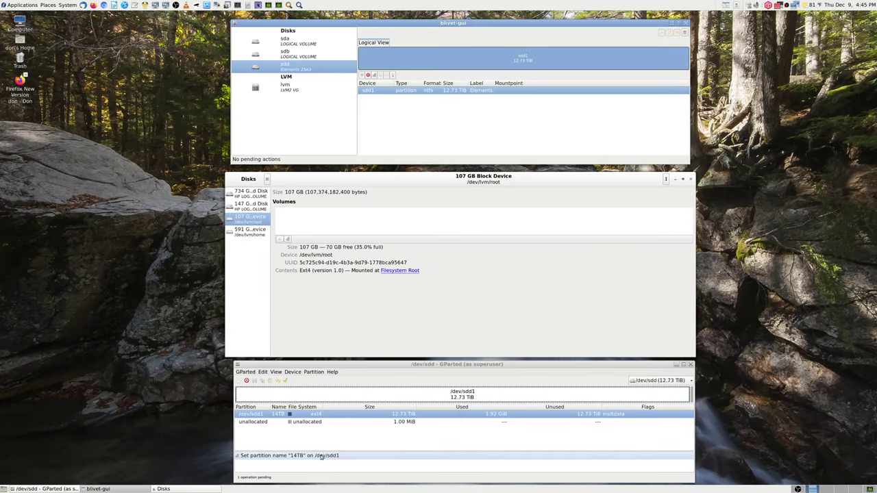
click(323, 422)
click(324, 415)
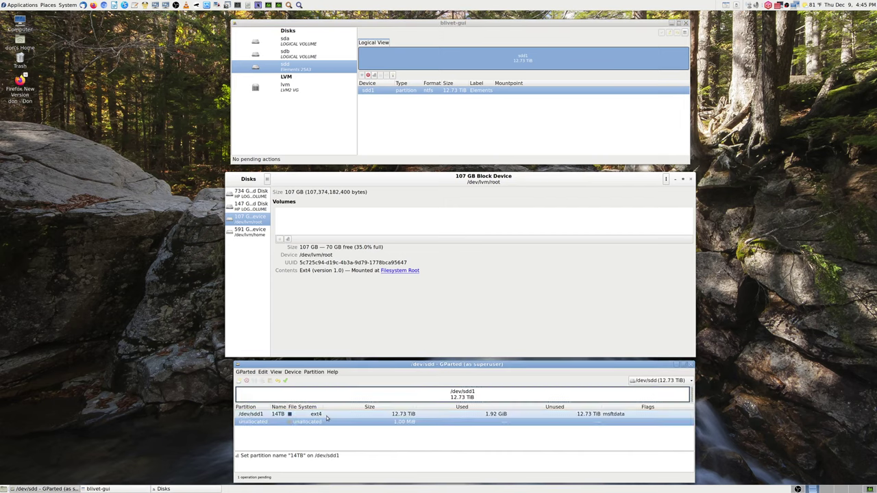
click(677, 380)
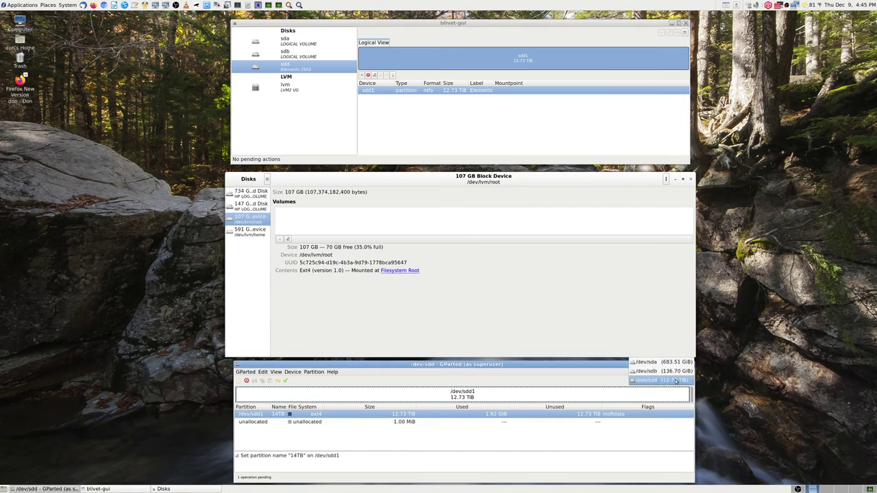
click(677, 364)
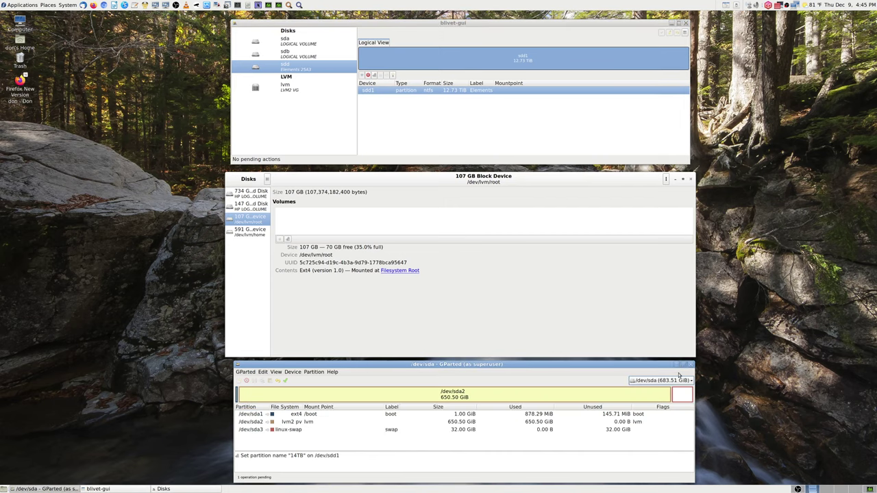
click(677, 381)
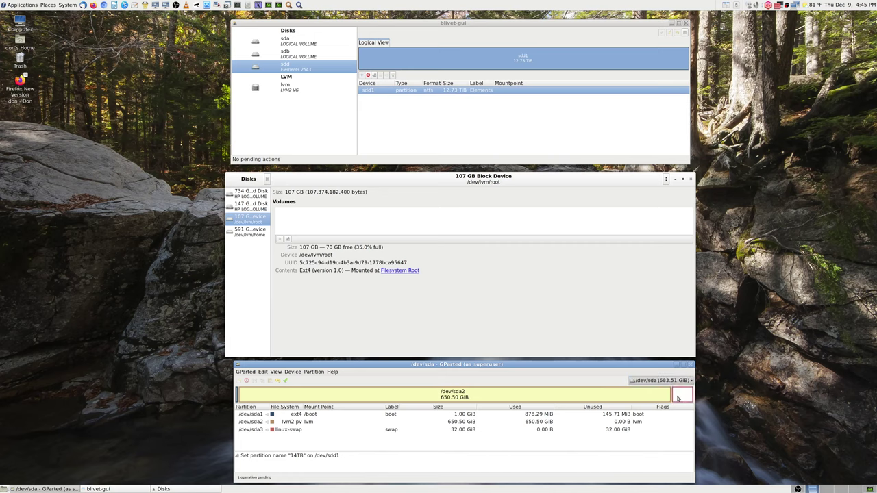
click(676, 398)
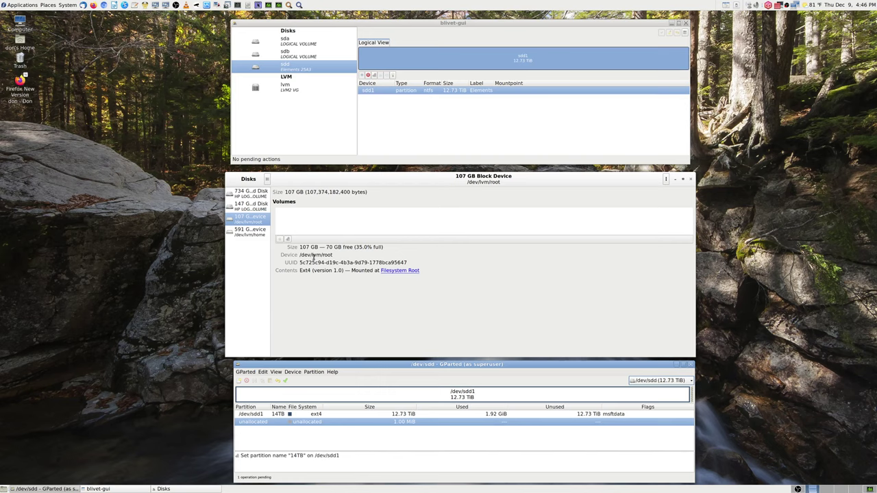
- Examine the 734 GB and 147 GB hard disks and the 107 GB and 591 GB block devices in Disks
click(251, 205)
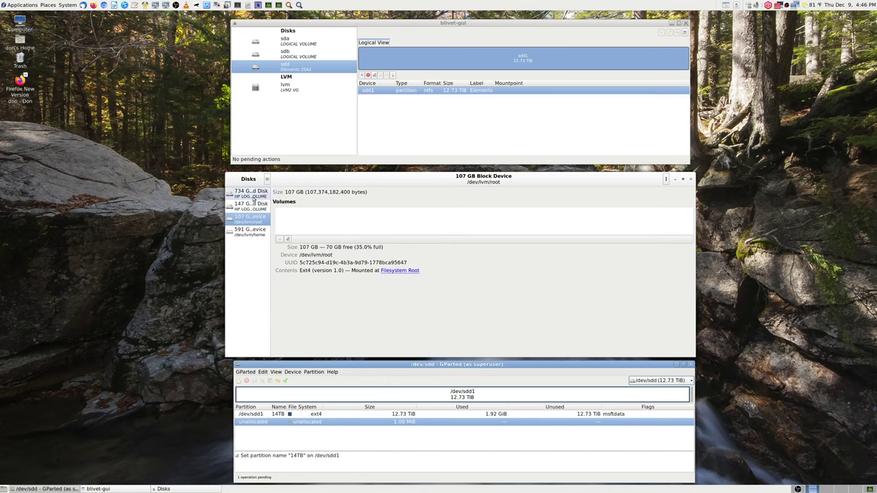
click(250, 217)
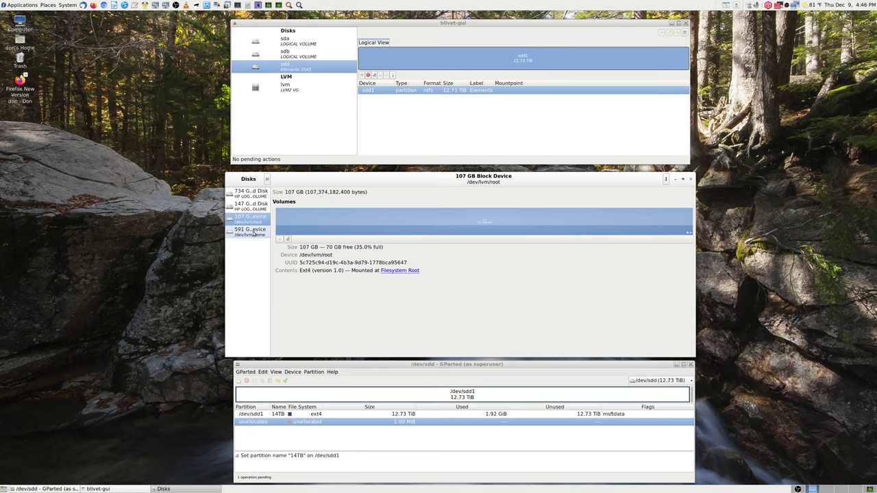
click(250, 207)
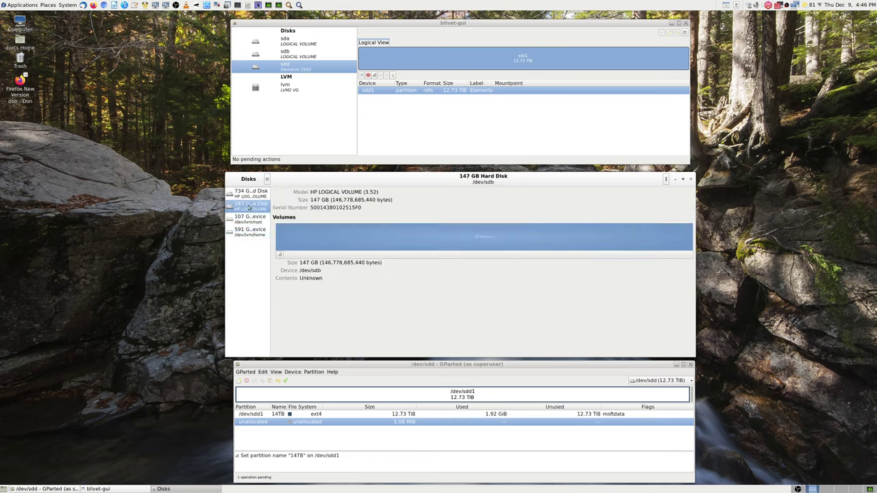
click(250, 220)
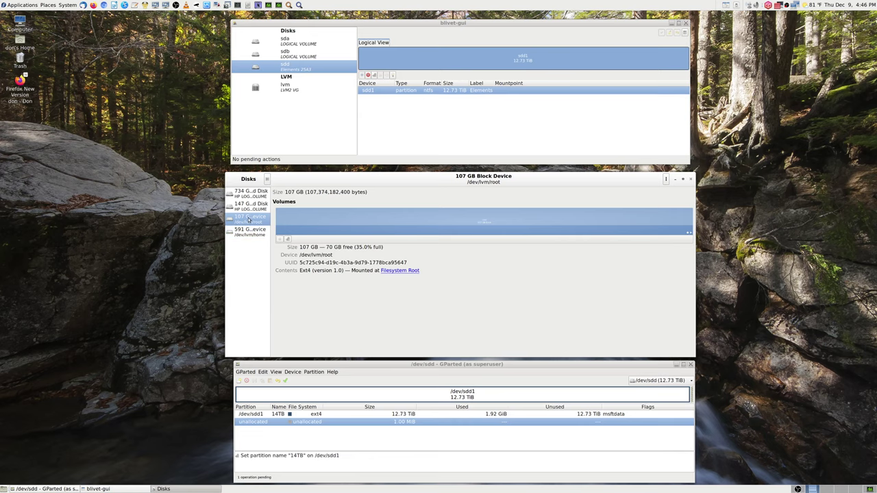
click(250, 206)
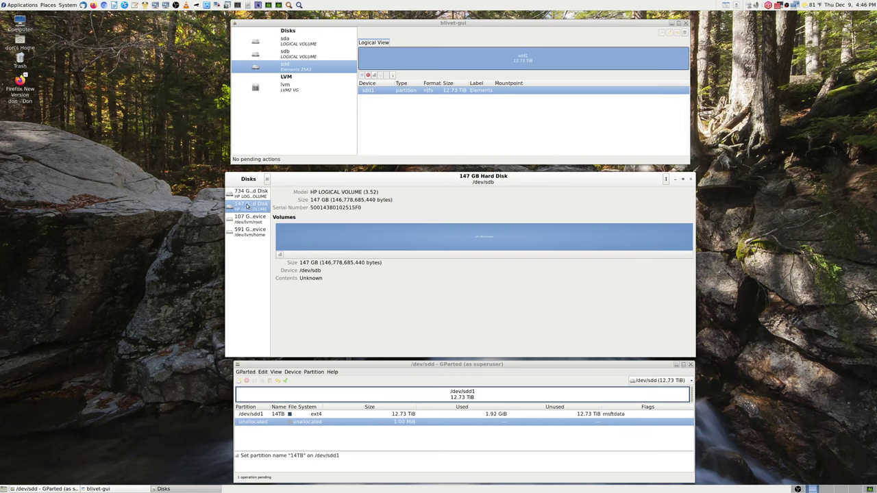
click(249, 194)
click(246, 231)
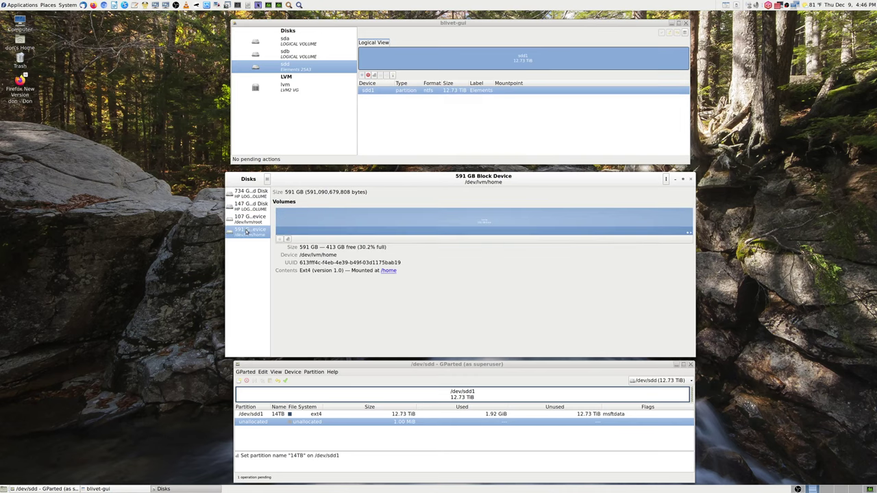
click(254, 195)
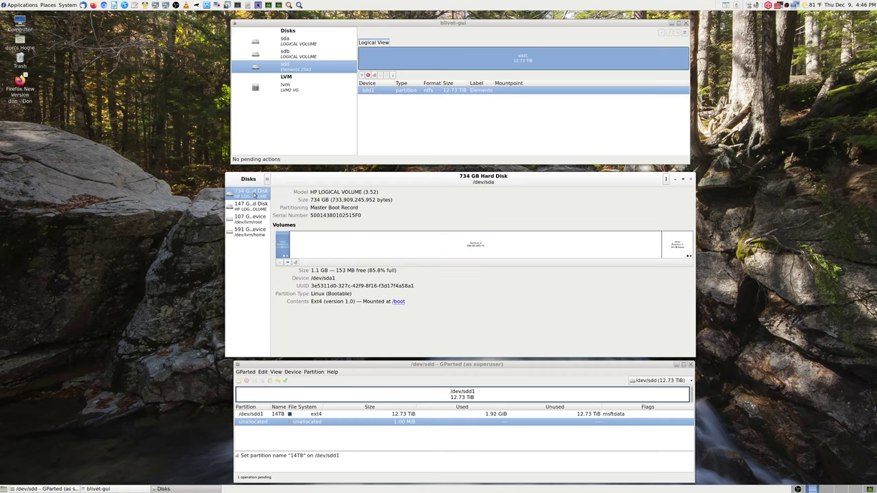
- Review the application options and the drive options for the 734 GB disk in Disks without choosing any
click(268, 179)
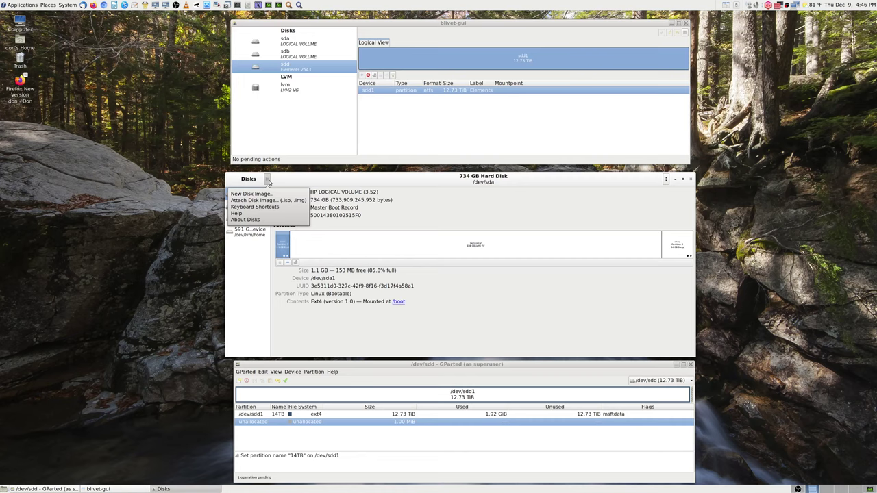
click(268, 180)
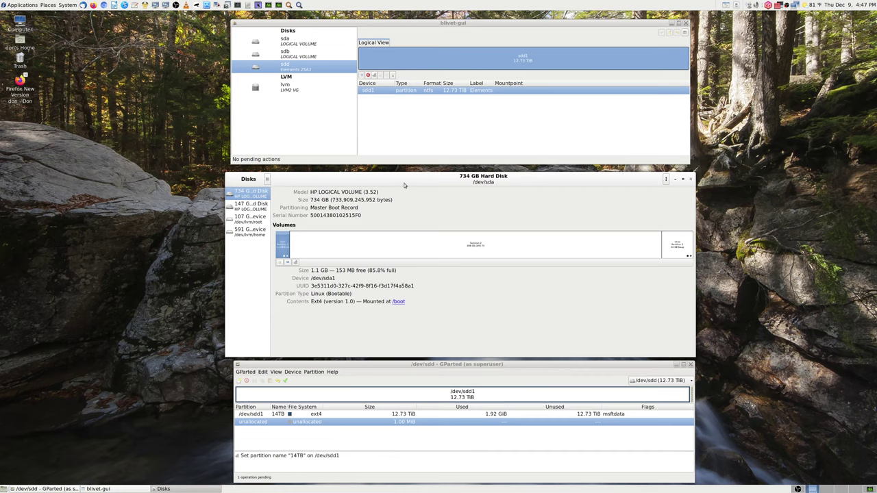
click(665, 178)
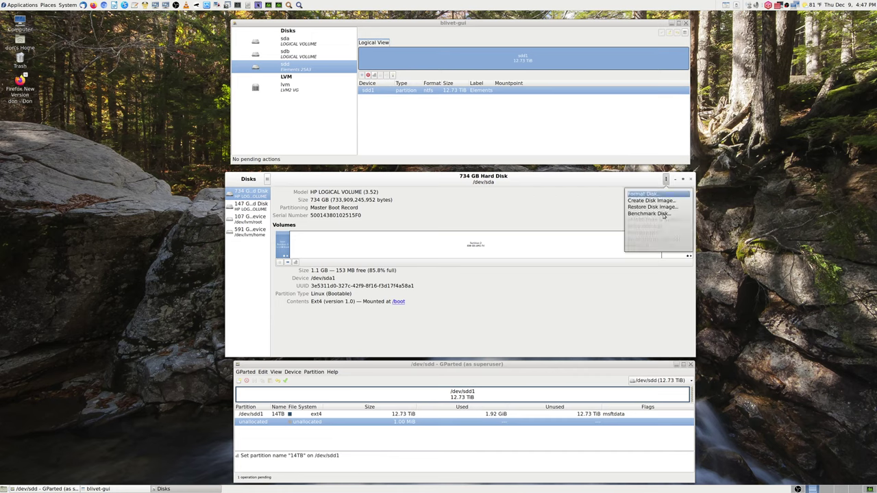
click(566, 205)
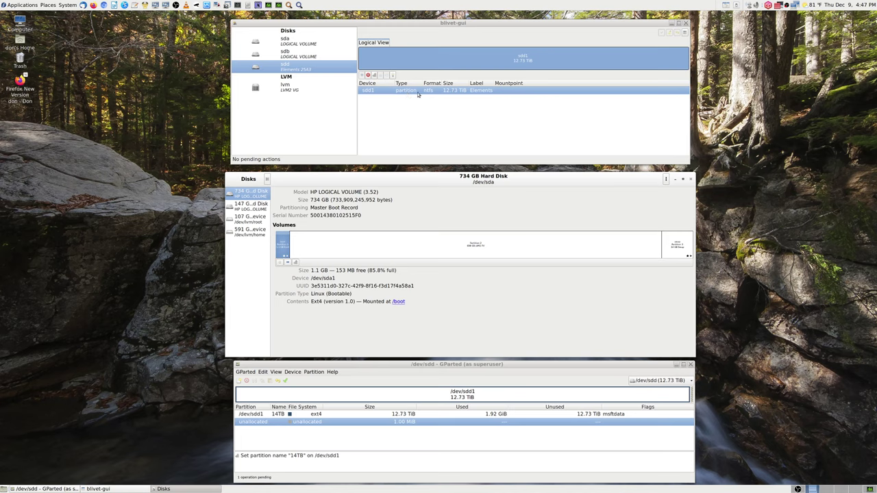
- View the sdb and sda layouts in blivet-gui, and return to the sdd Elements drive
click(298, 57)
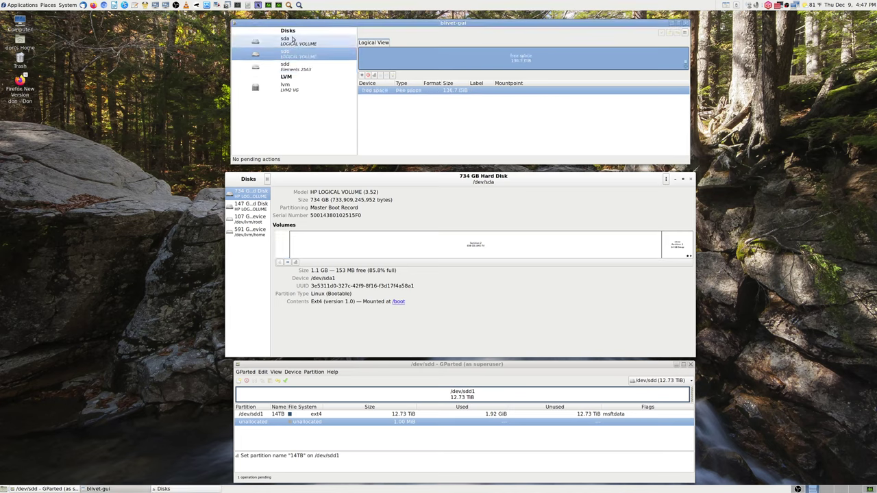
click(292, 39)
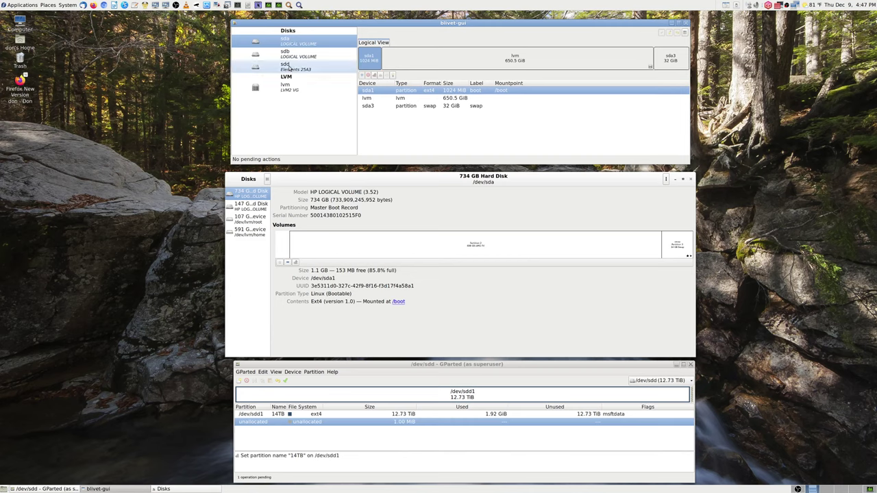
click(290, 67)
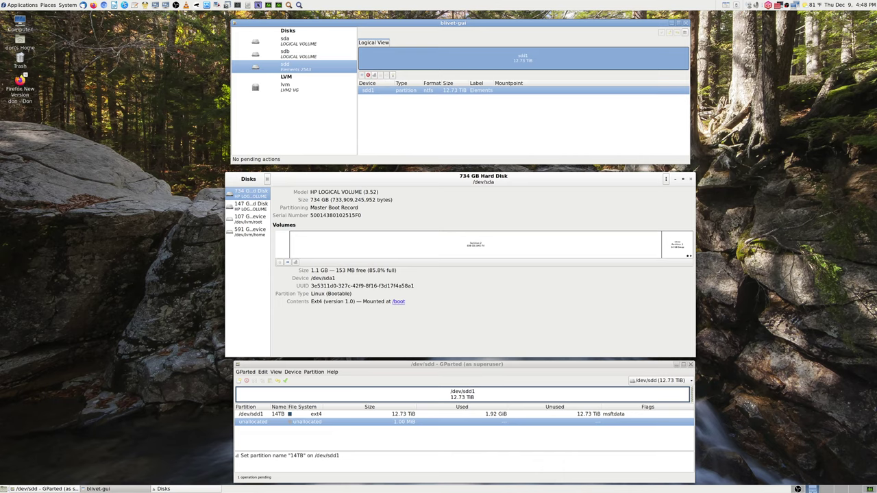
- Switch to OBS and change the live scene from the desktop screencast to a camera scene
key(ctrl+alt+Left)
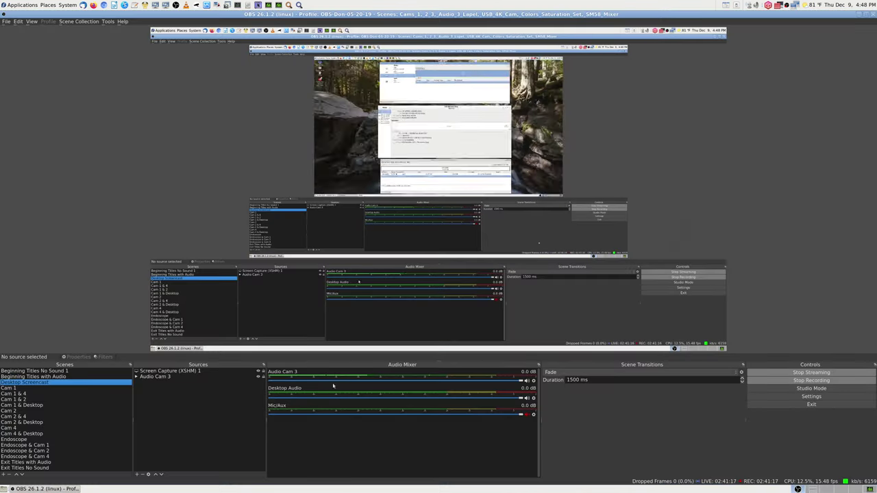
click(22, 421)
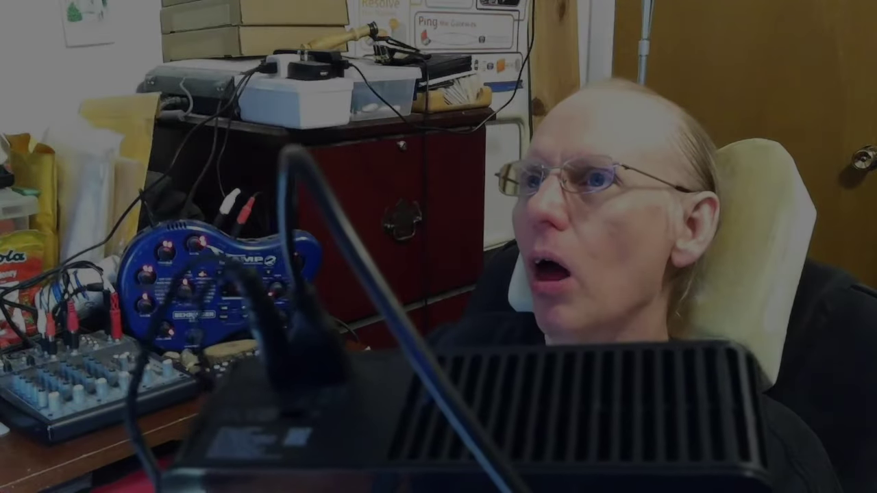
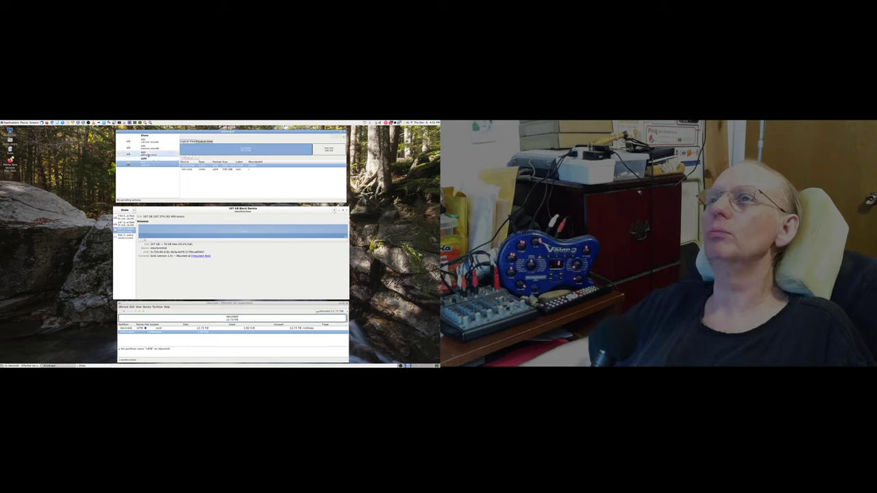
- Select the last disk listed in blivet-gui, and switch the OBS live scene to Desktop Screencast
click(147, 154)
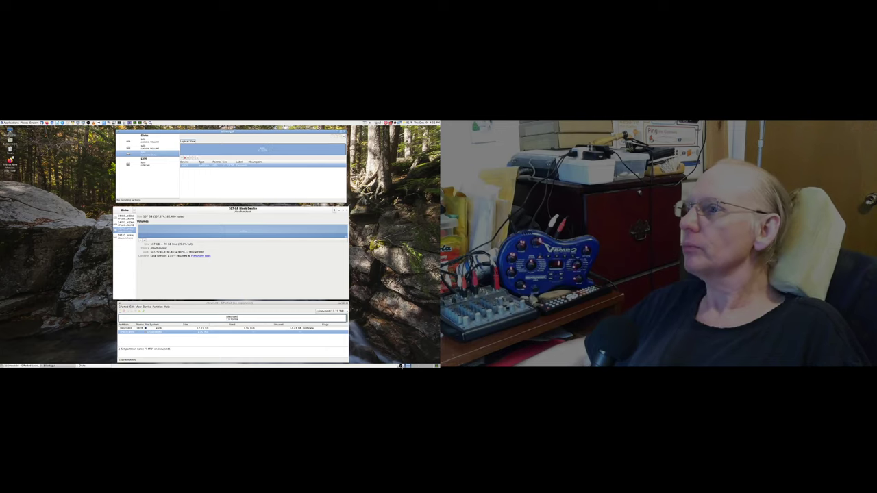
click(408, 366)
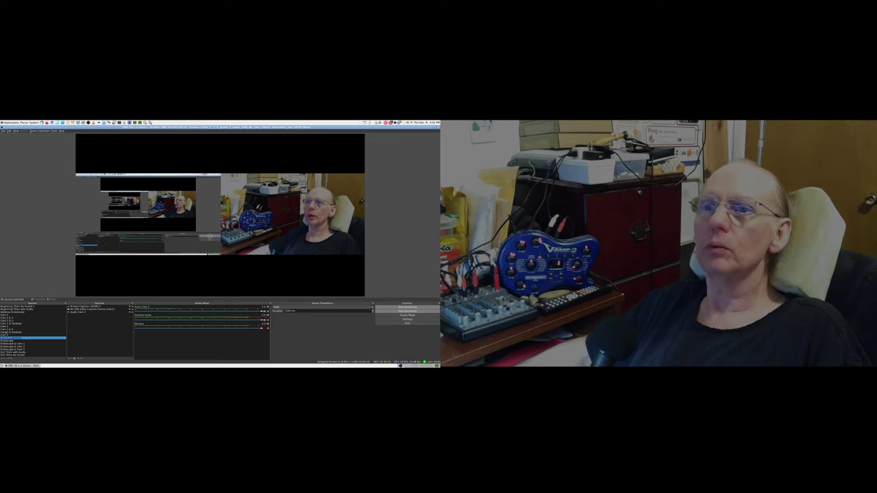
click(17, 312)
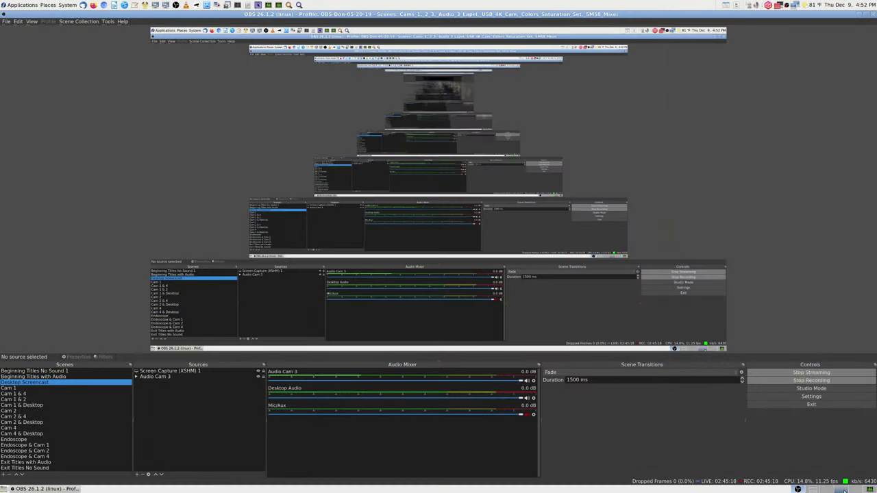
- Open Krusader on an empty workspace and check the mounted devices available to the pane pointing to the Elements folder
click(844, 490)
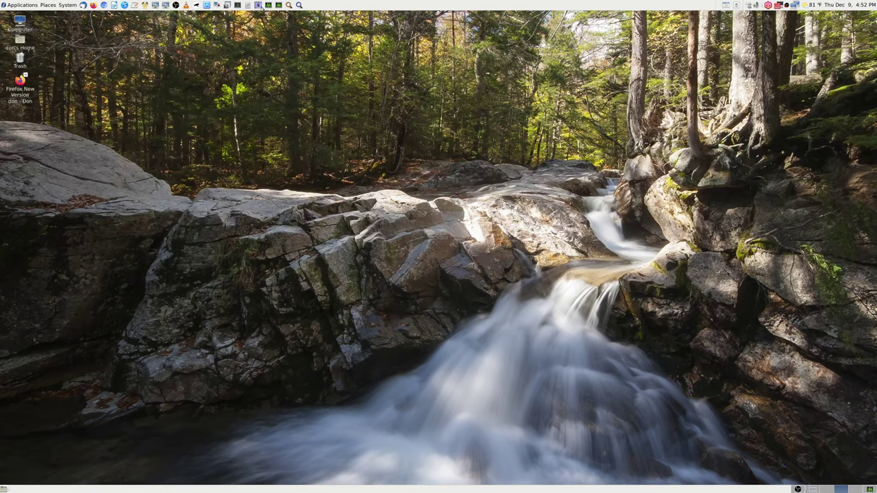
click(258, 5)
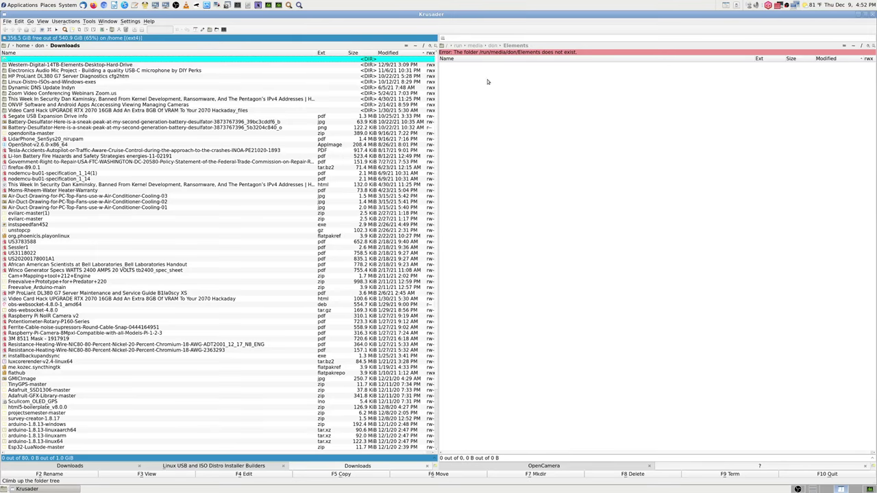
click(493, 114)
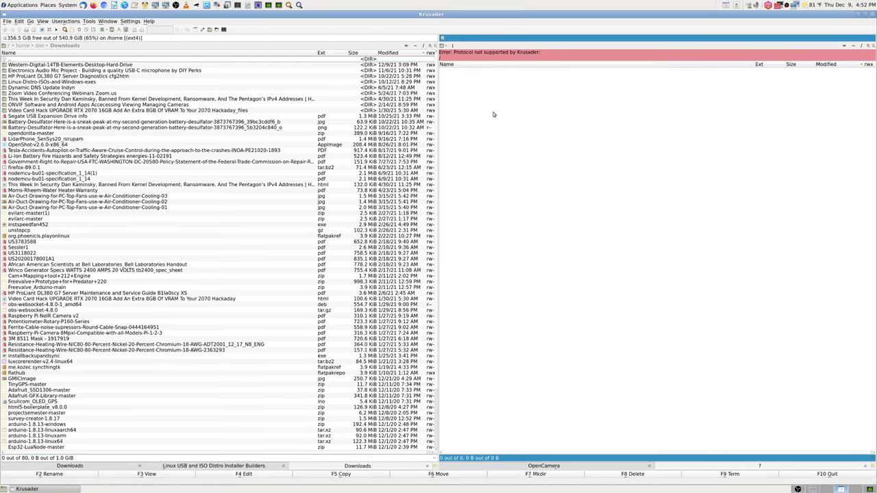
click(442, 39)
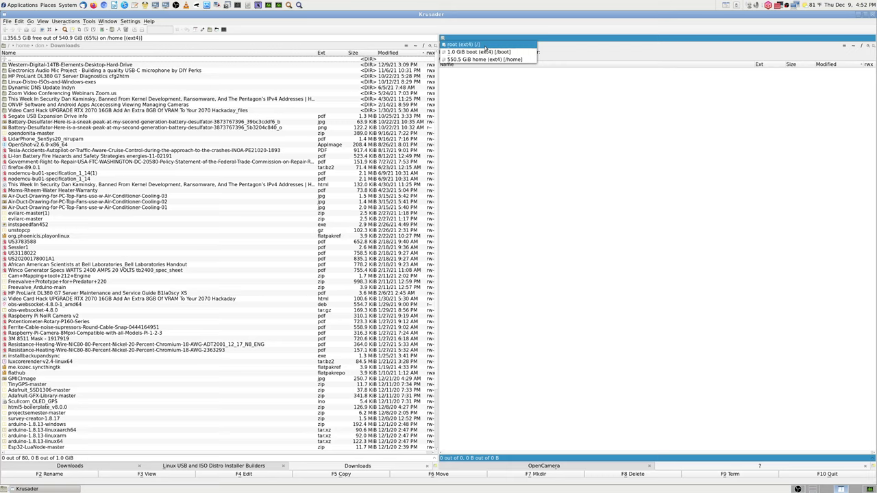
click(494, 93)
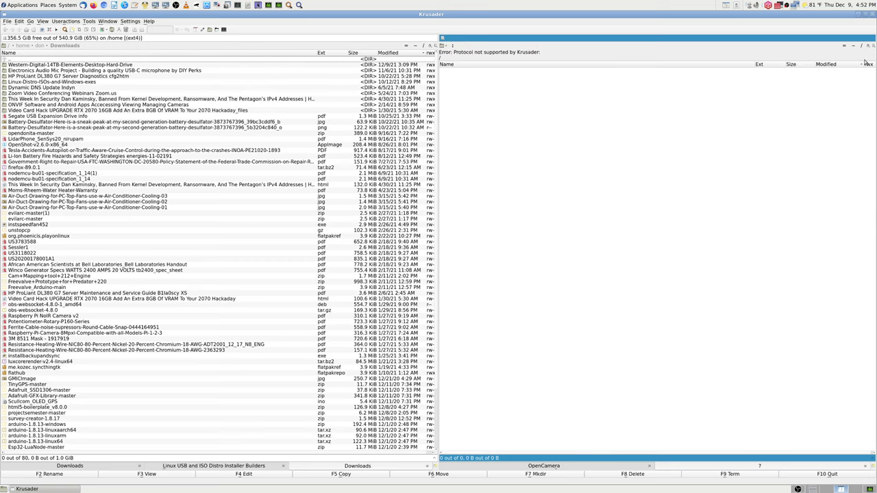
- Take the Elements pane to the root directory and look through /run/user/1000
click(862, 46)
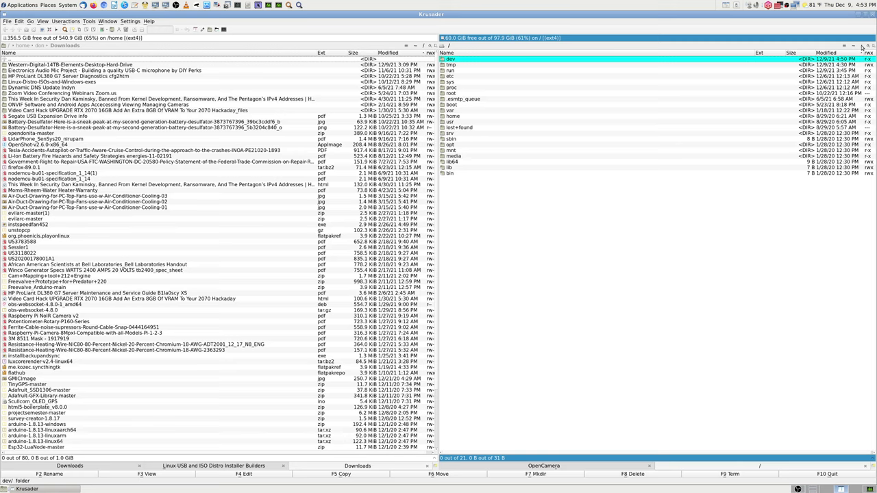
key(Down)
key(Down)
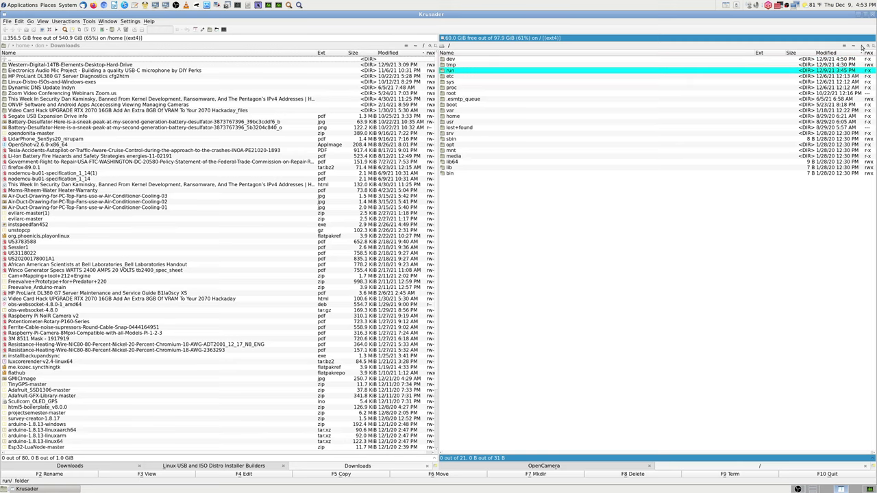
key(Return)
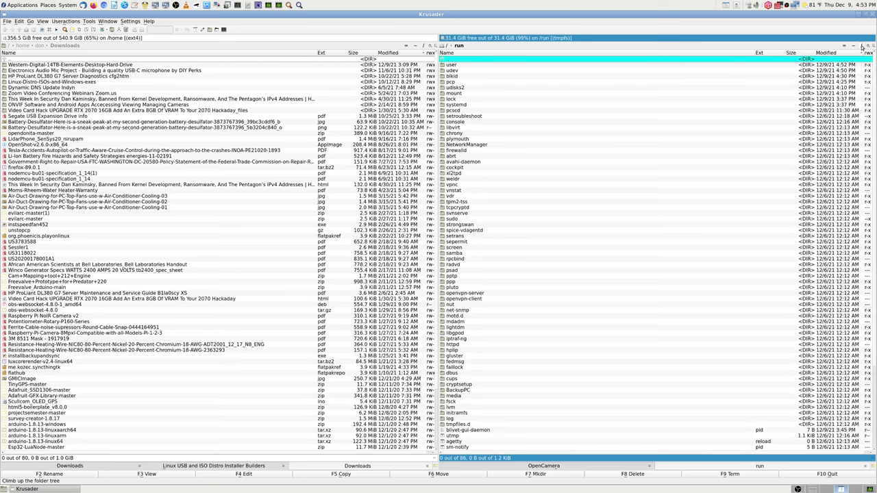
key(Down)
key(Return)
key(Down)
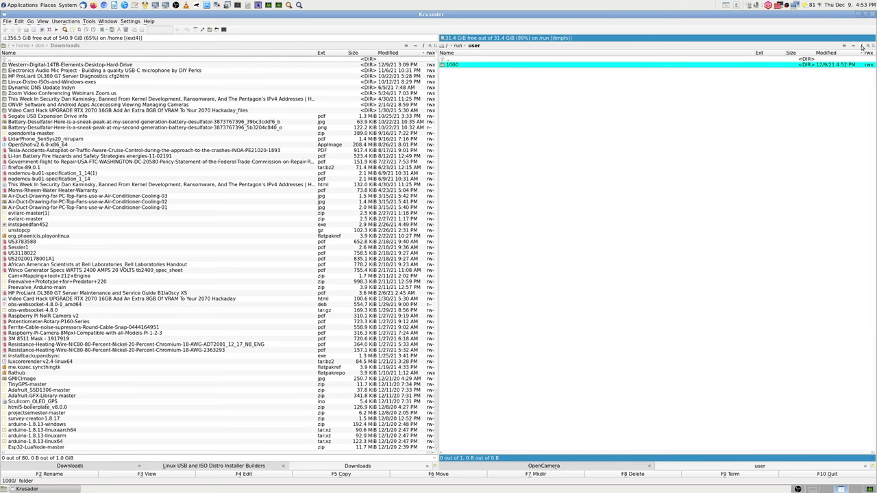
key(Return)
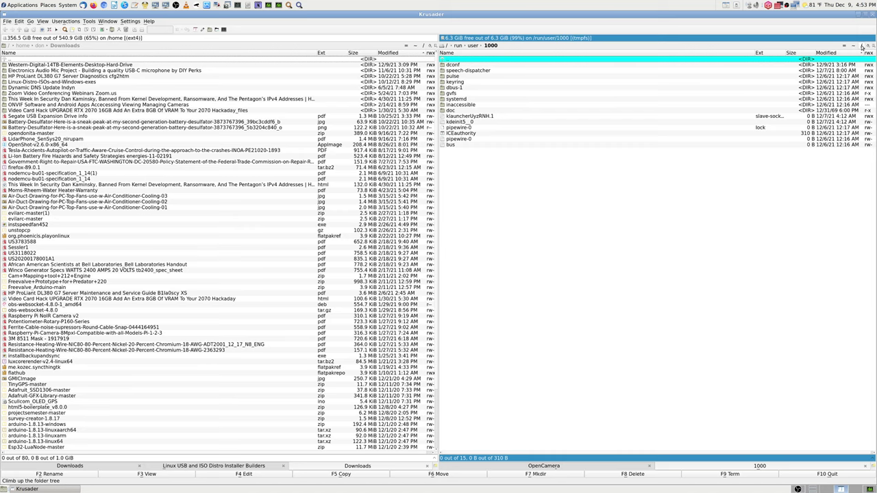
- Go back up from the 1000 folder, look over the /run directory again, and return to root
click(863, 46)
click(863, 46)
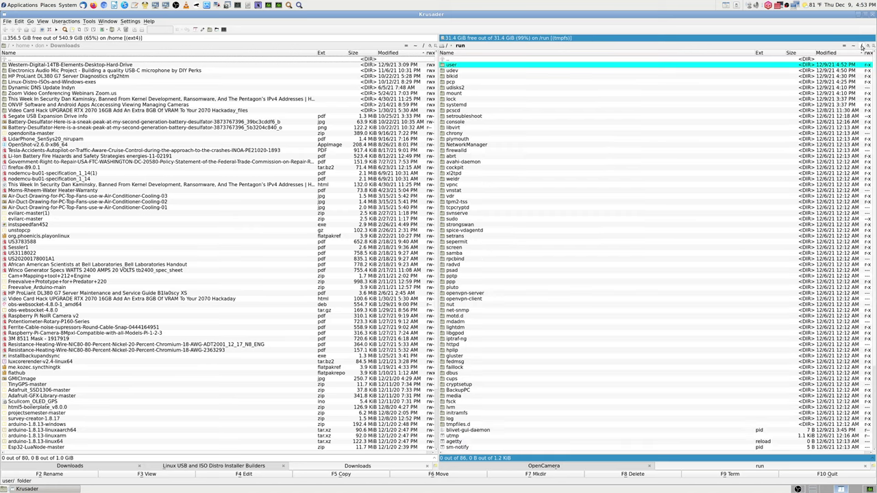
click(863, 45)
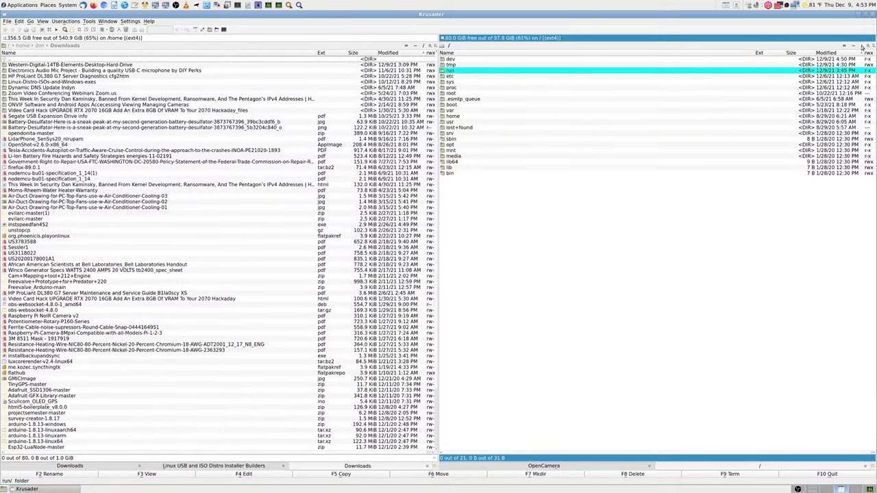
key(Return)
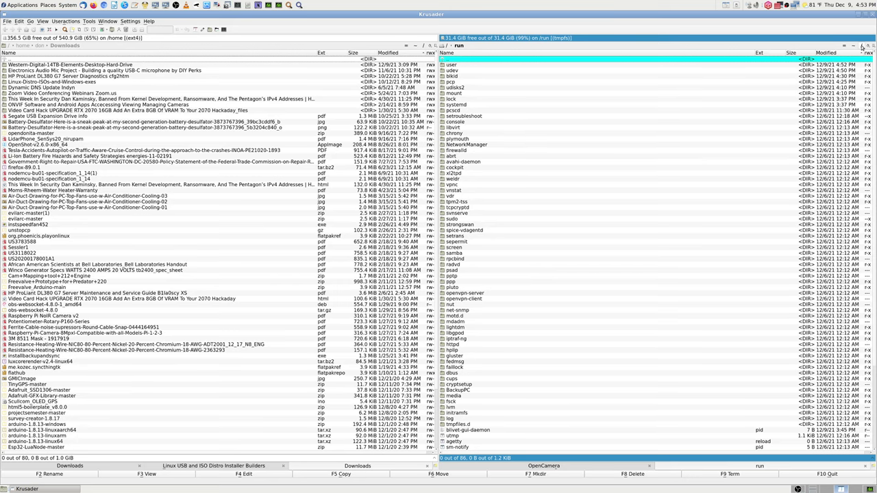
click(861, 46)
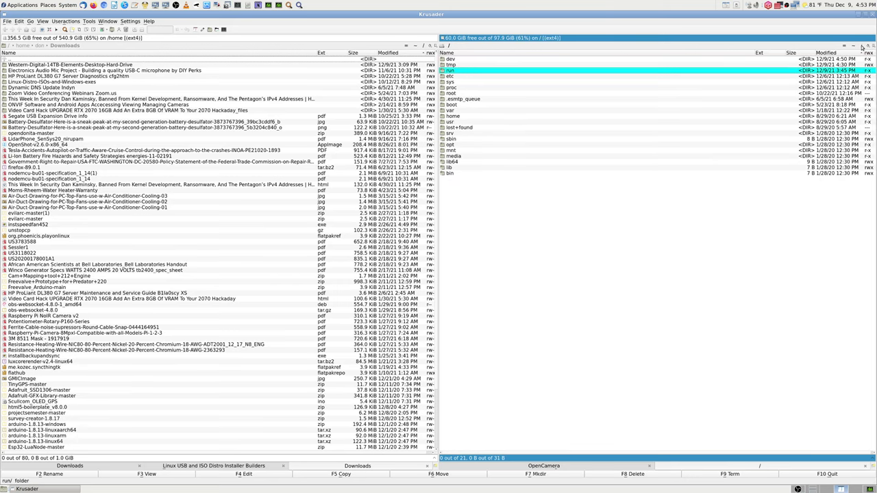
- View the contents of the /var directory and return to root
key(Down)
key(Down)
key(Down)
key(Down)
key(Down)
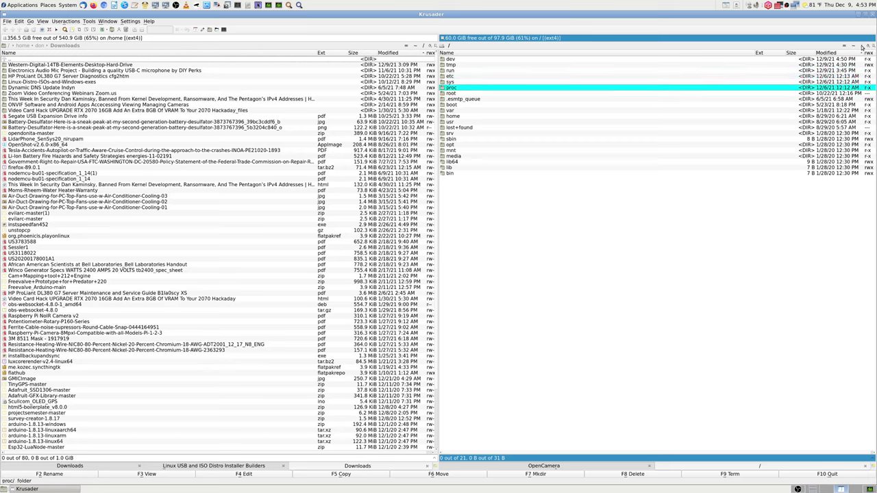
key(Down)
key(Down)
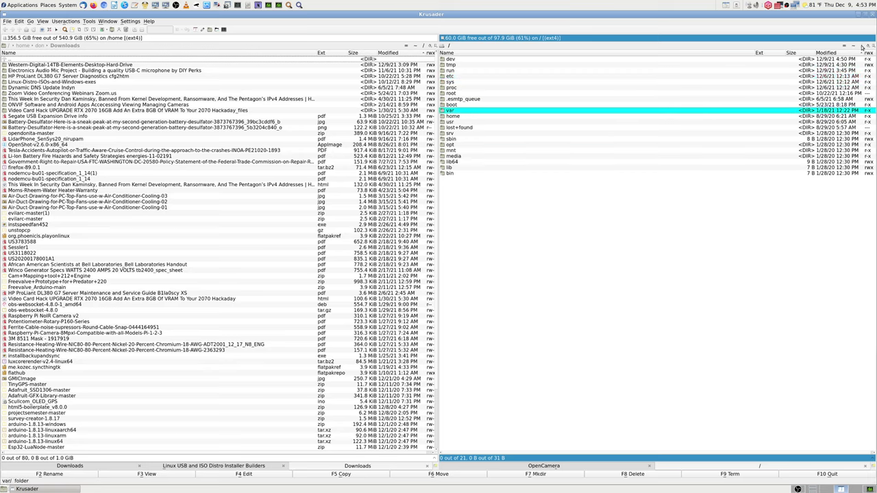
key(Return)
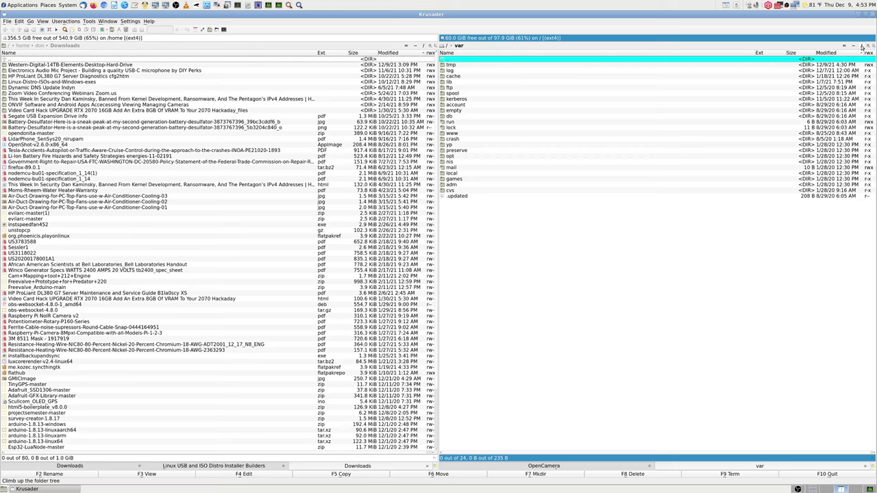
click(862, 47)
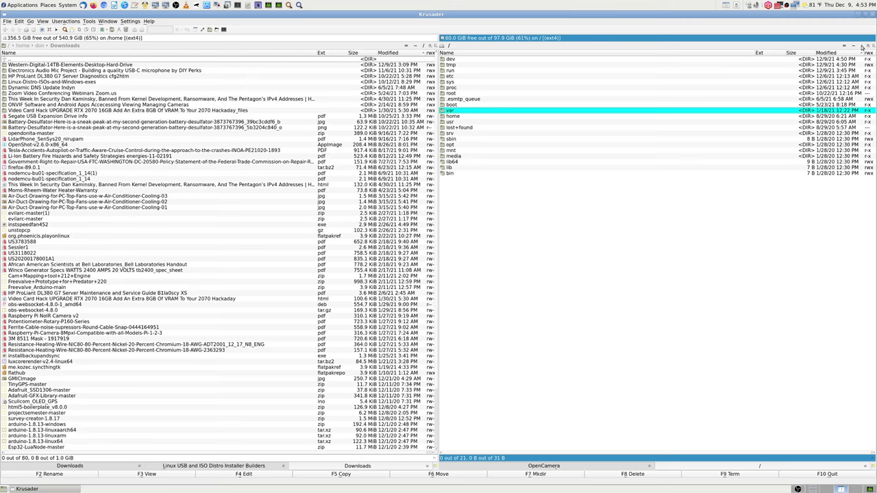
- Check the /media directory for the drive's mount point and return to root
key(Down)
key(Down)
key(Down)
key(Down)
key(Down)
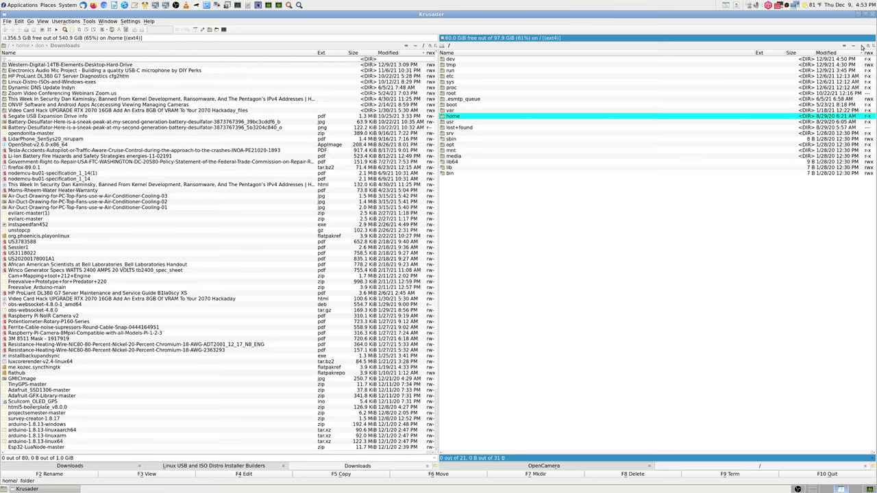
key(Down)
key(Down)
key(Down)
key(Down)
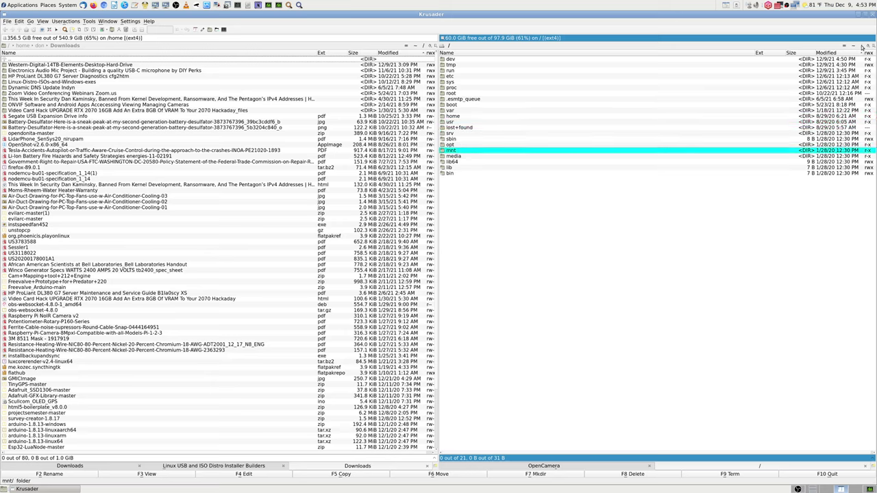
key(Up)
key(Return)
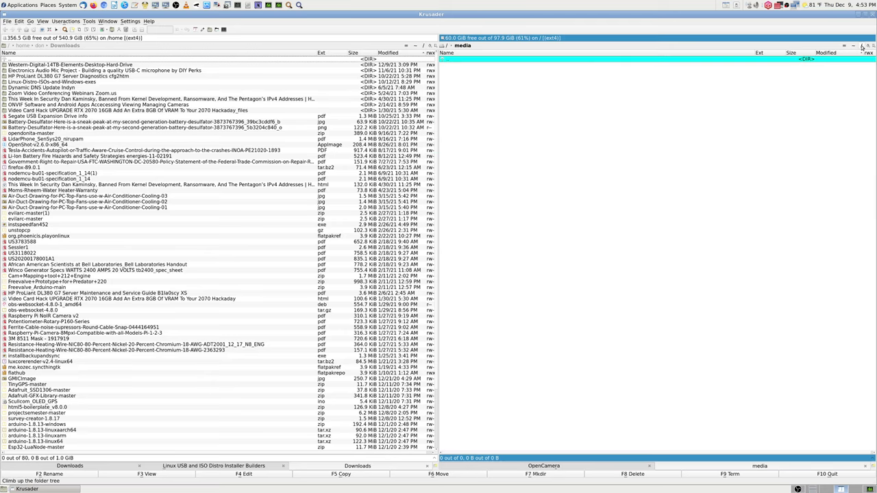
click(862, 46)
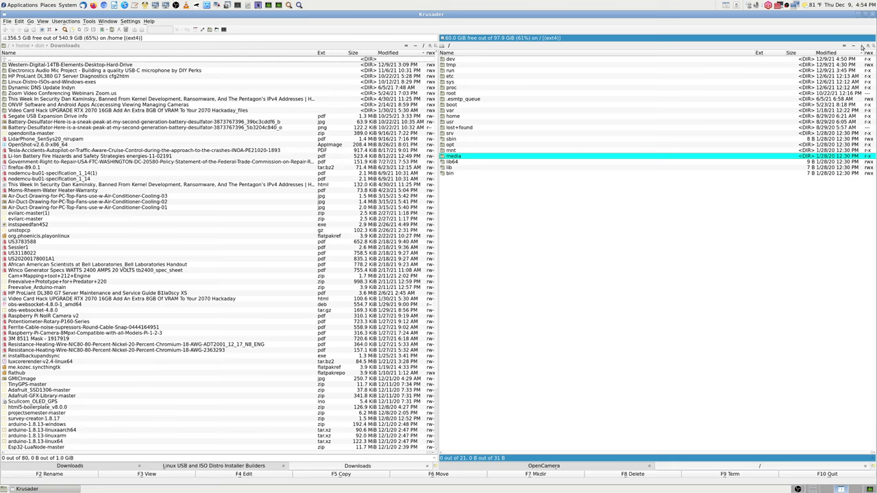
key(Return)
click(862, 46)
- Reopen the /var directory from root
key(Up)
key(Up)
key(Up)
key(Up)
key(Up)
key(Up)
key(Up)
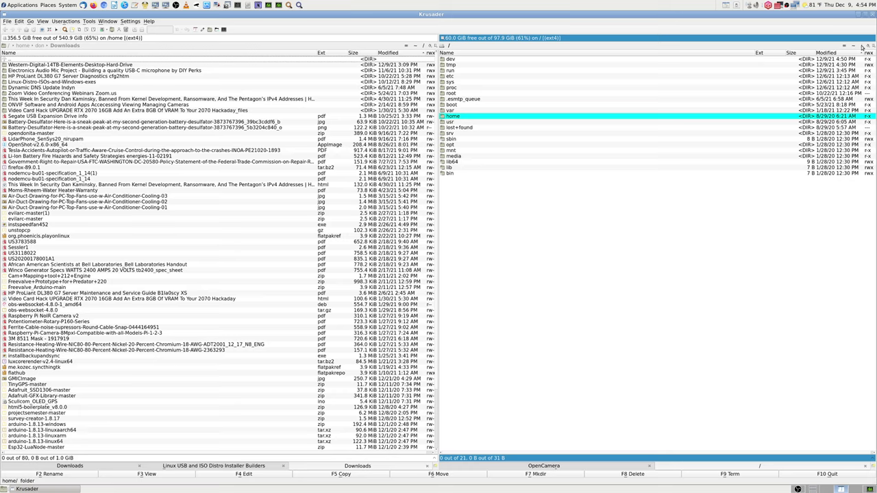
key(Up)
key(Return)
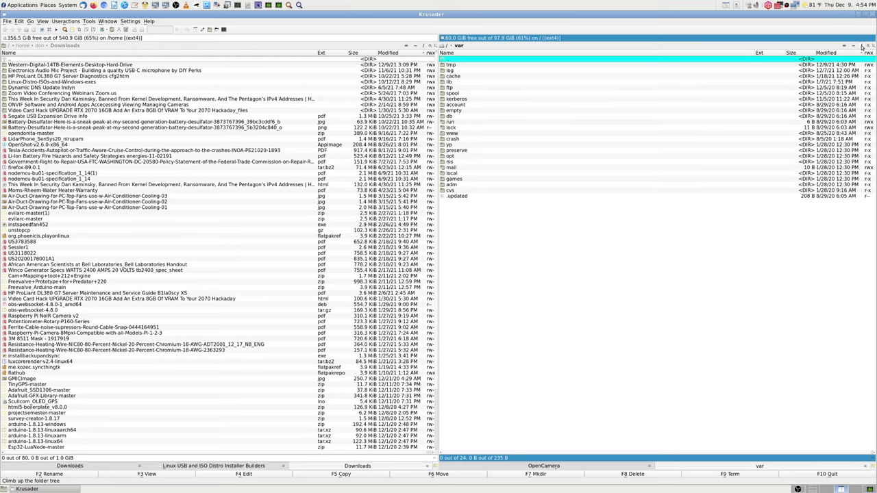
- Look inside /var/ftp/pub and return to /var
key(Down)
key(Down)
key(Down)
key(Down)
key(Down)
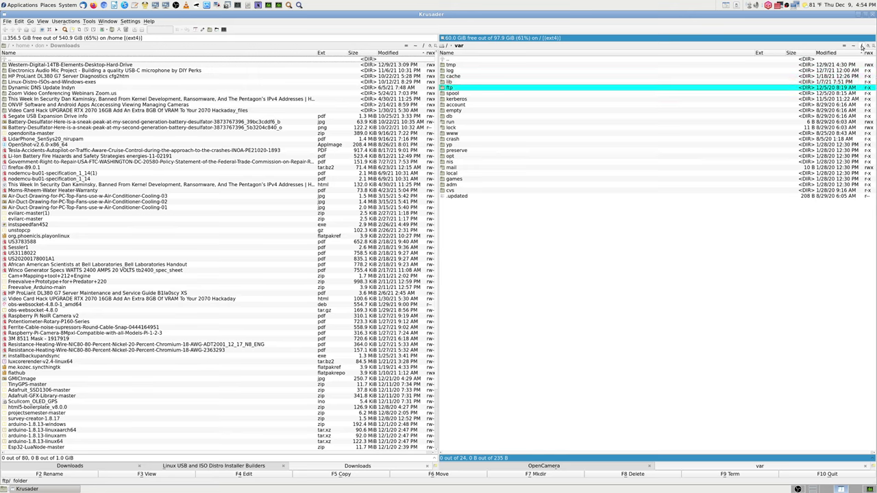
key(Return)
key(Down)
key(Return)
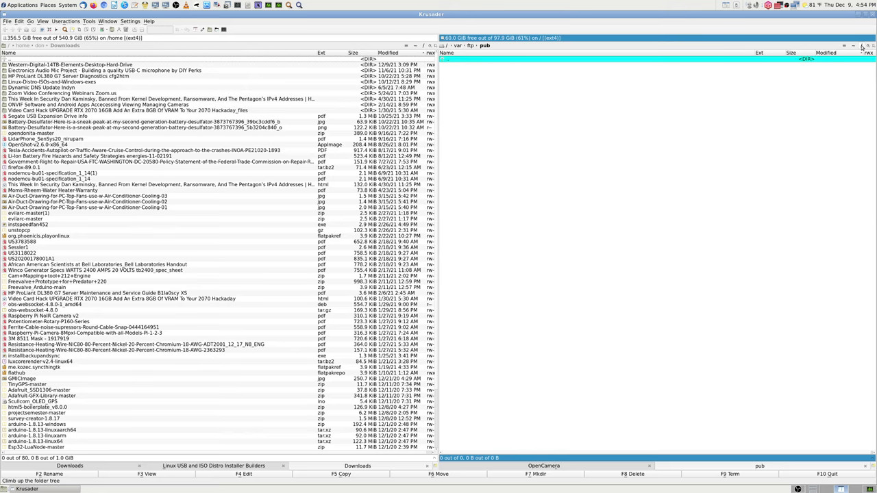
key(BackSpace)
key(BackSpace)
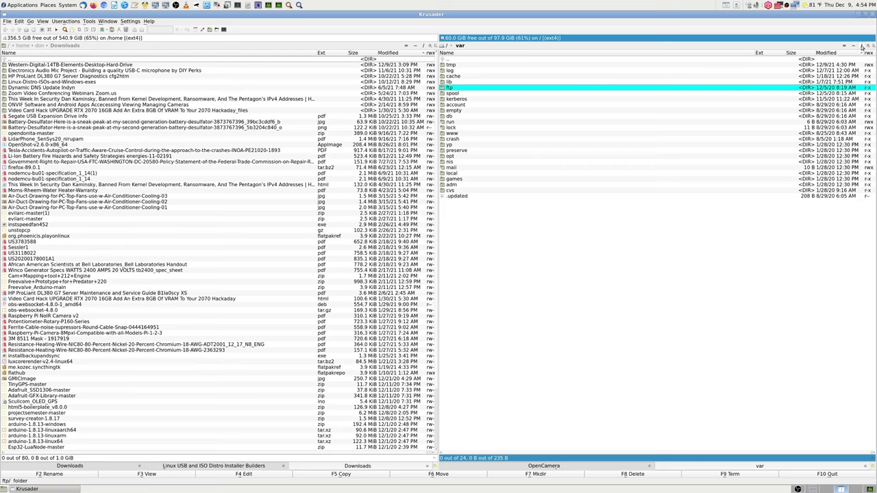
- Look inside /var/www and its html folder, and return to /var
key(Down)
key(Down)
key(Down)
key(Down)
key(Down)
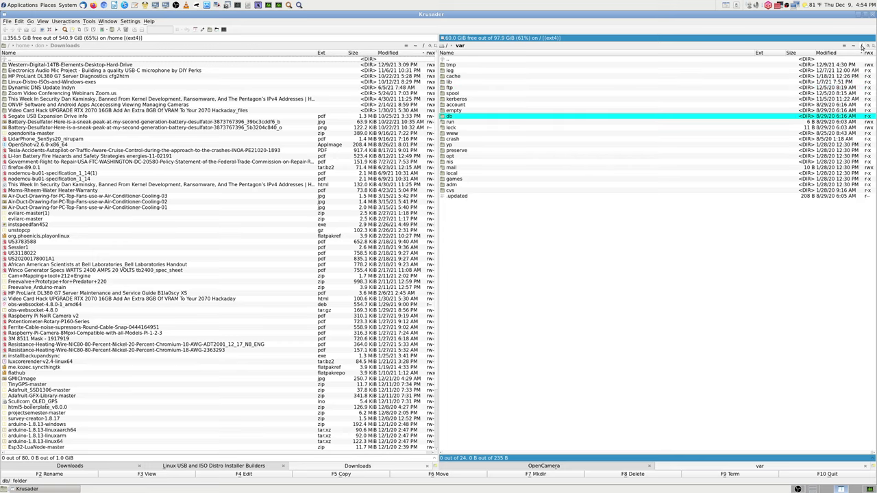
key(Down)
key(Down)
key(Down)
key(Return)
key(Down)
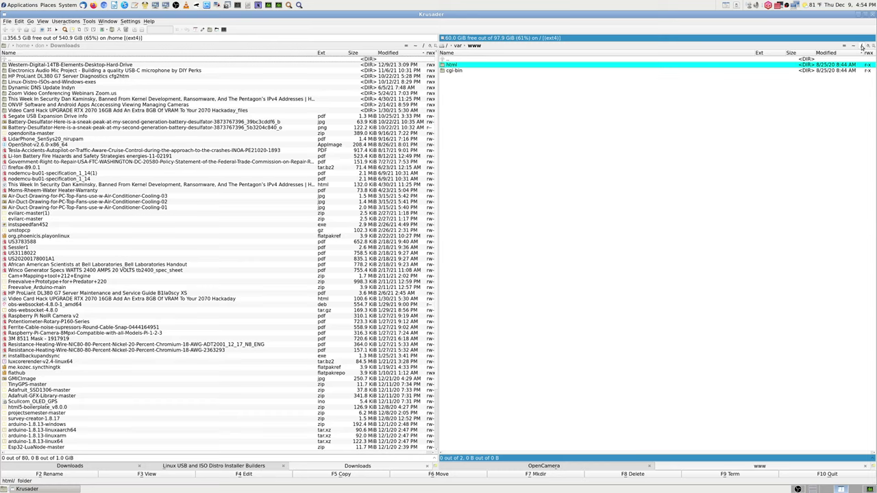
key(Return)
key(Return)
key(BackSpace)
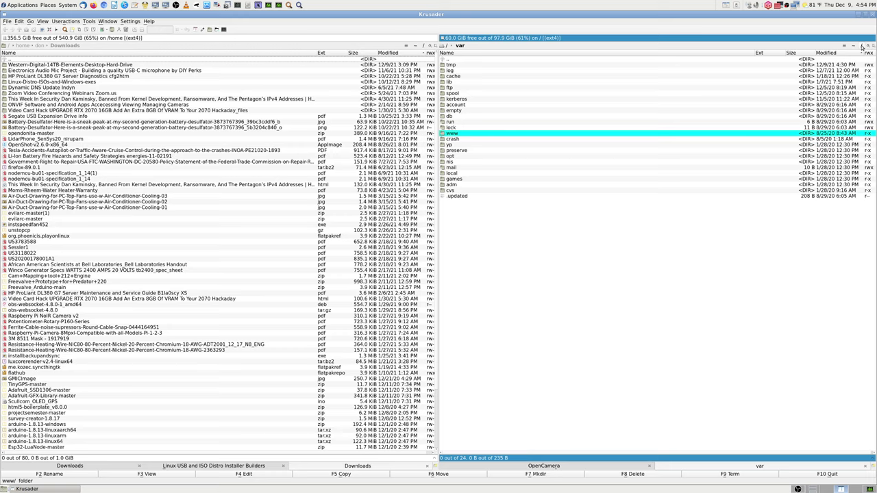
- Leave /var through its parent folder entry to return to the root directory
key(Up)
key(Up)
key(Up)
key(Up)
key(Up)
key(Up)
key(Up)
key(Up)
key(Up)
key(Up)
key(Up)
key(Up)
key(Up)
key(Return)
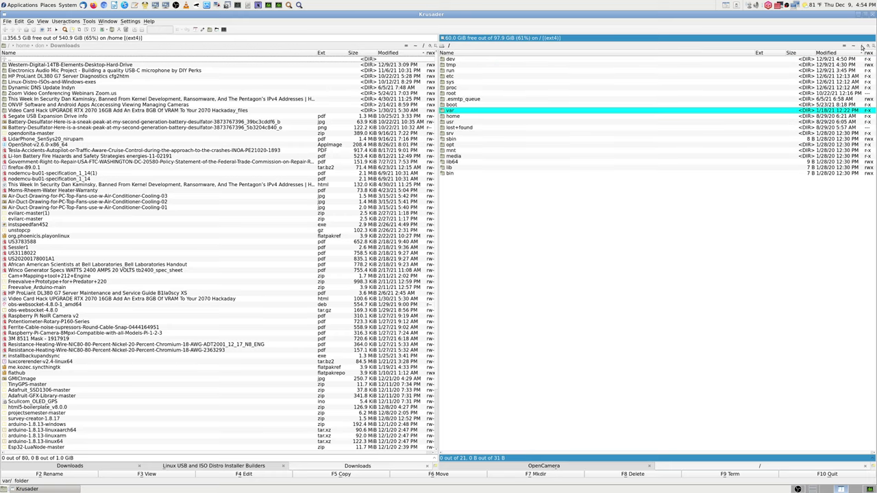
- Open the run directory from the root listing
key(Up)
key(Up)
key(Up)
key(Up)
key(Up)
key(Up)
key(Up)
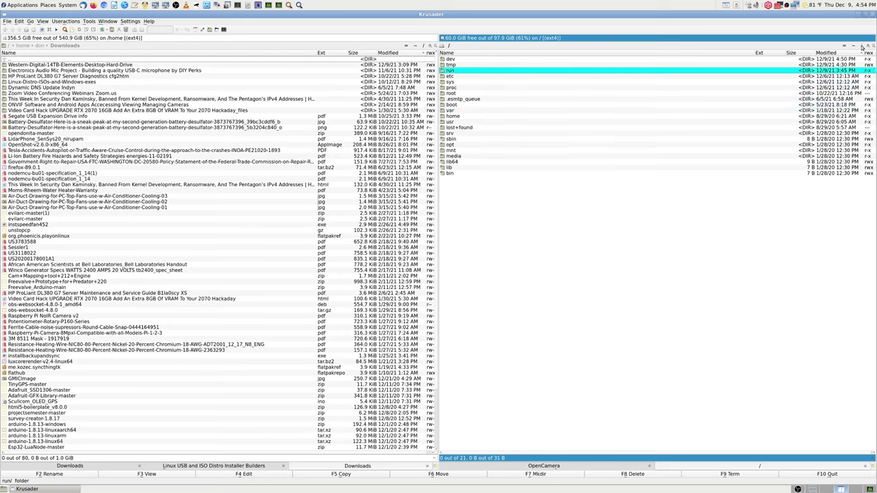
key(Return)
- Find the media folder inside /run with the quick search "med" and open the user's folder within it
text(med)
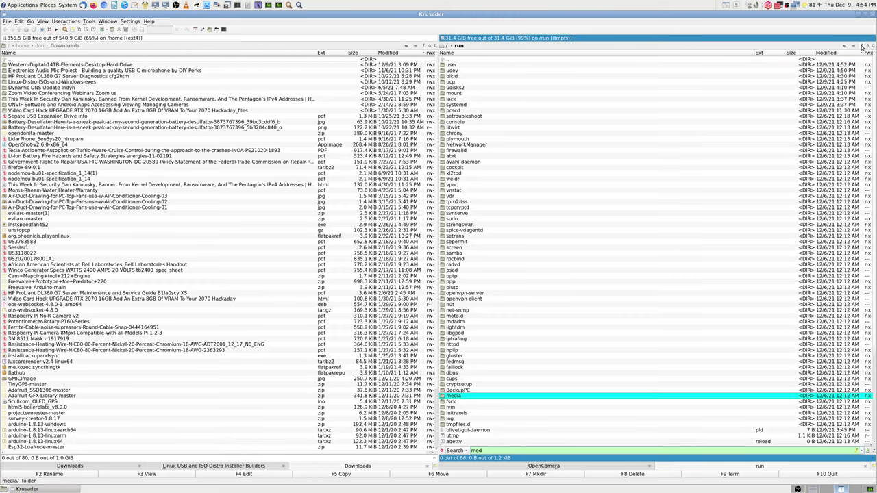
key(Return)
key(Down)
key(Return)
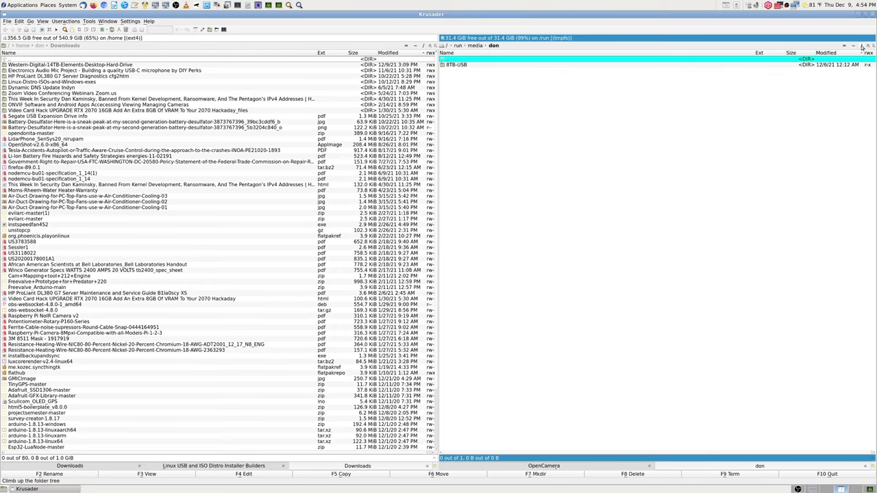
- Try to open the 8TB-USB folder in the user's media directory and dismiss each mount error dialog
key(Down)
key(Return)
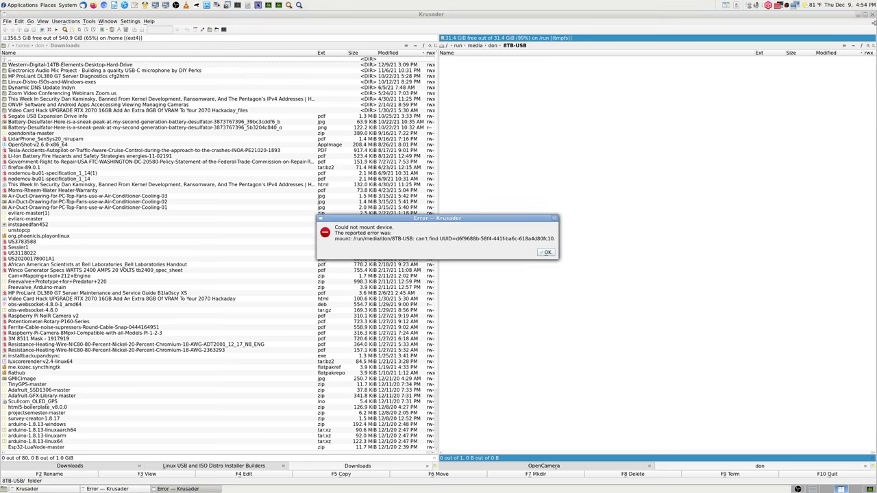
click(549, 252)
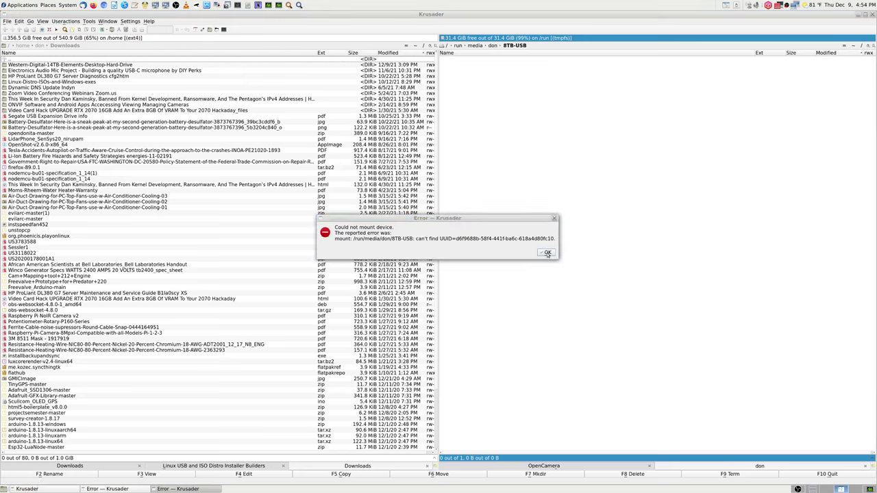
click(548, 252)
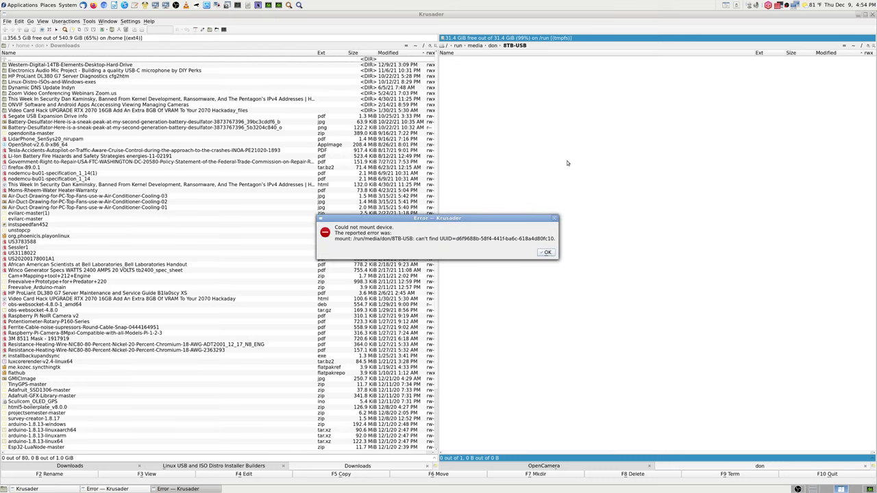
click(548, 253)
click(547, 252)
click(548, 252)
click(549, 252)
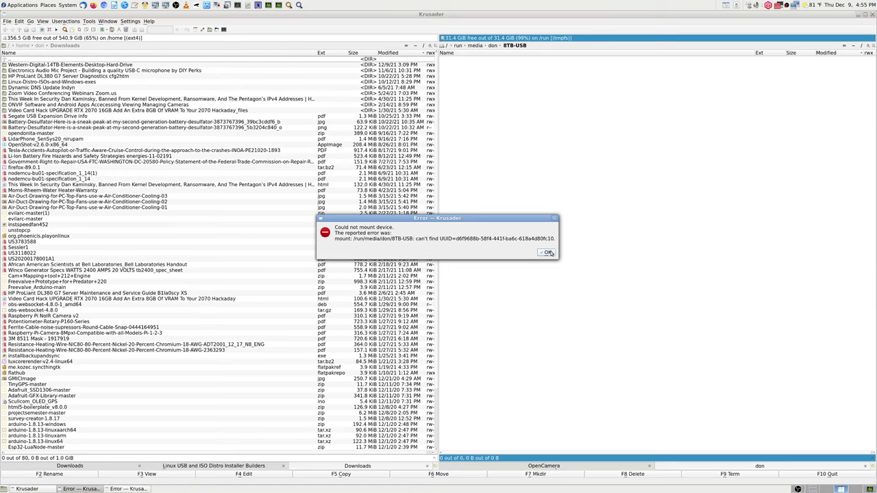
click(548, 252)
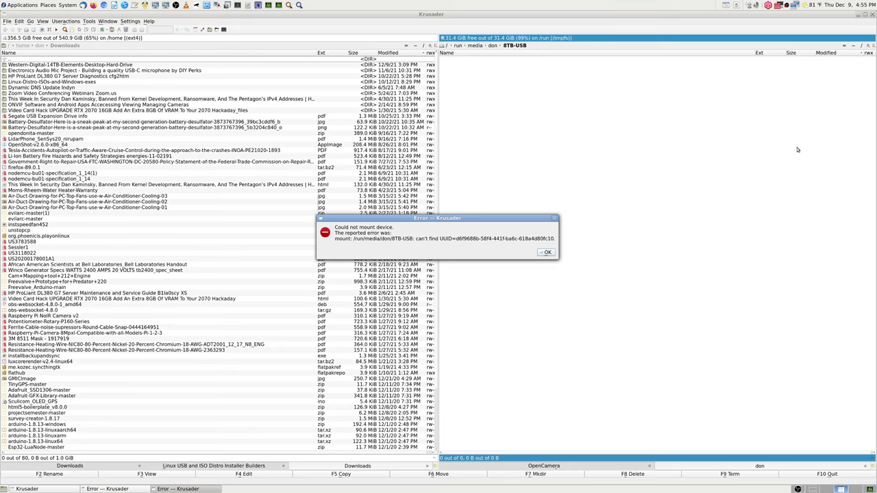
click(548, 252)
click(548, 253)
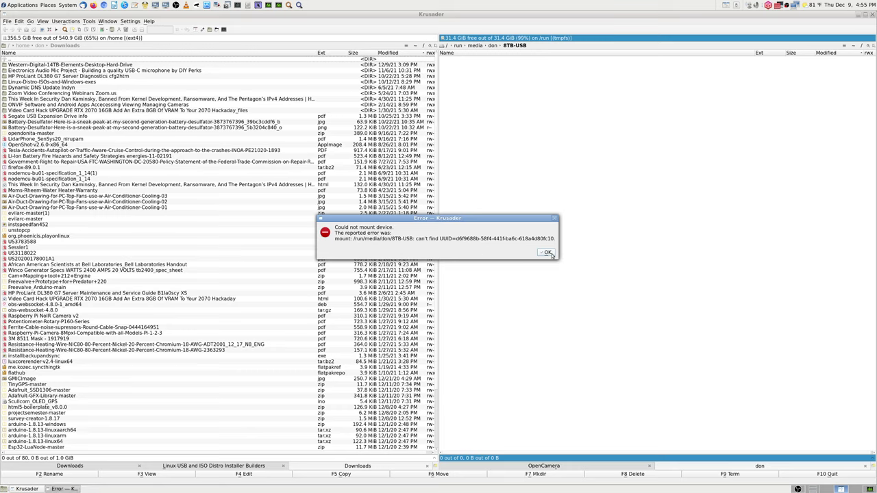
click(548, 252)
click(548, 253)
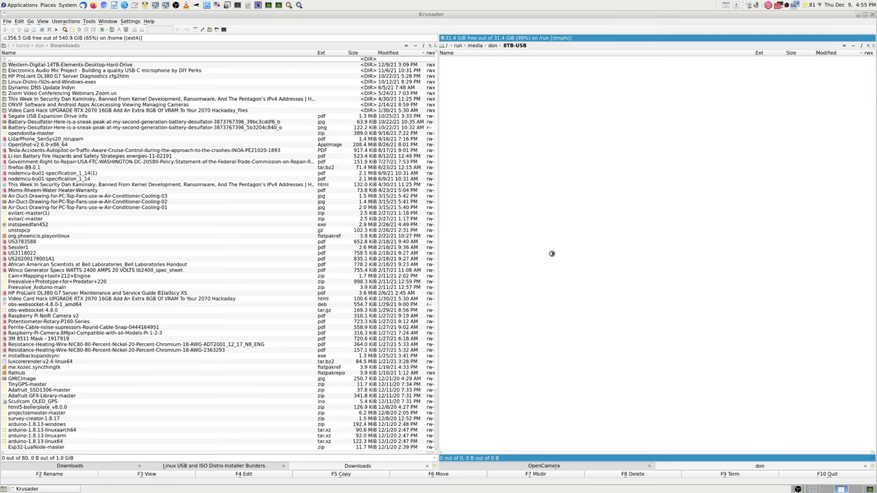
click(548, 253)
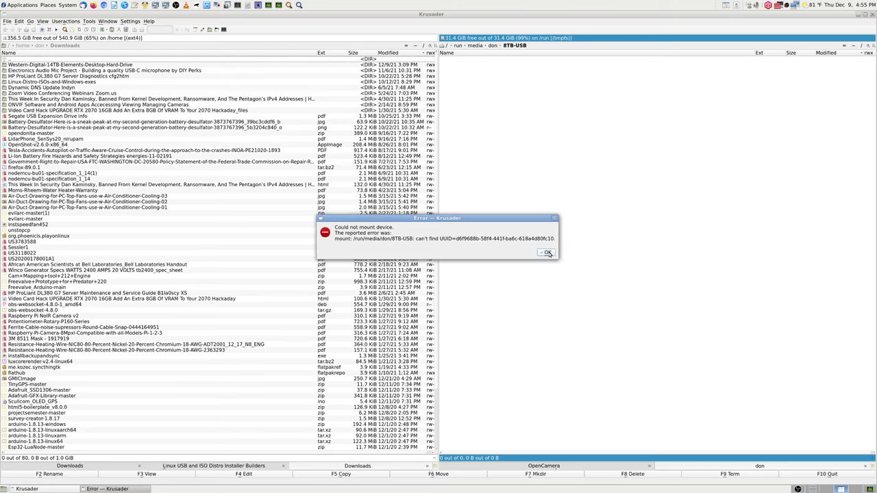
click(548, 252)
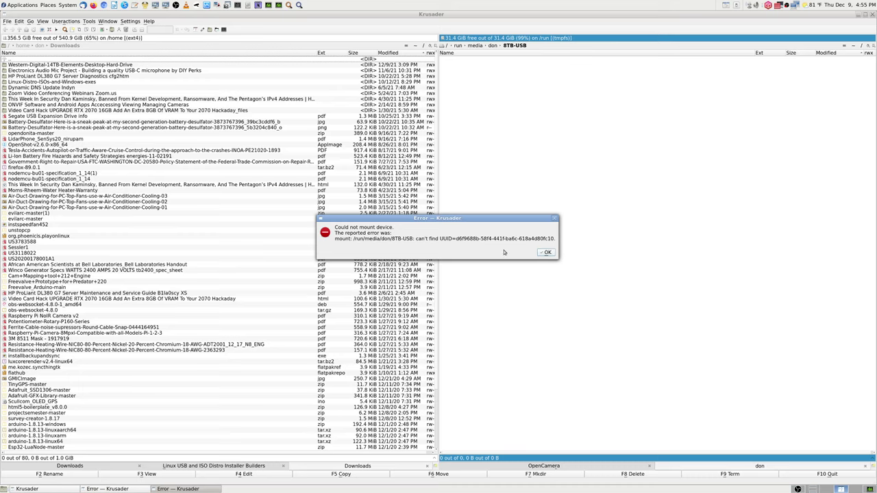
click(548, 253)
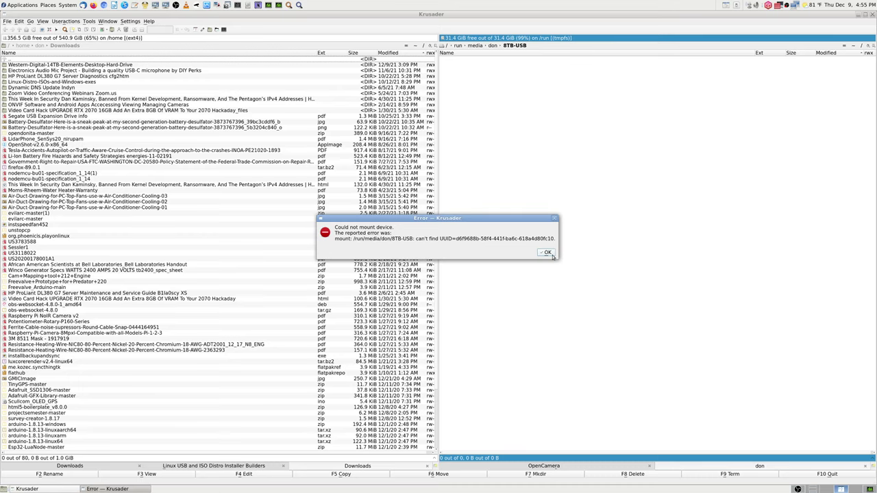
click(548, 252)
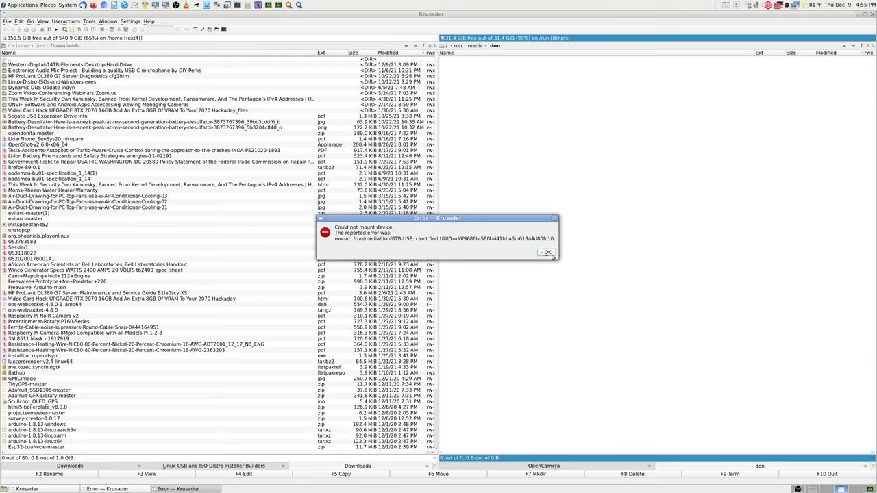
click(548, 253)
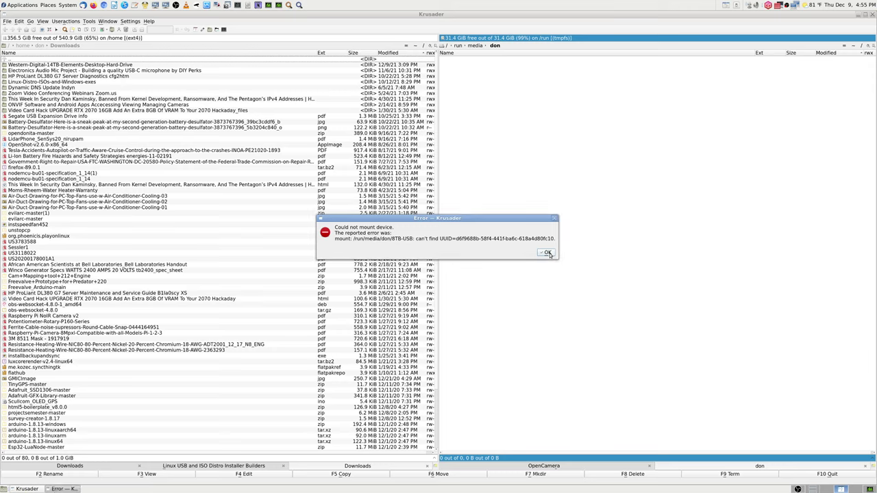
click(548, 253)
click(548, 253)
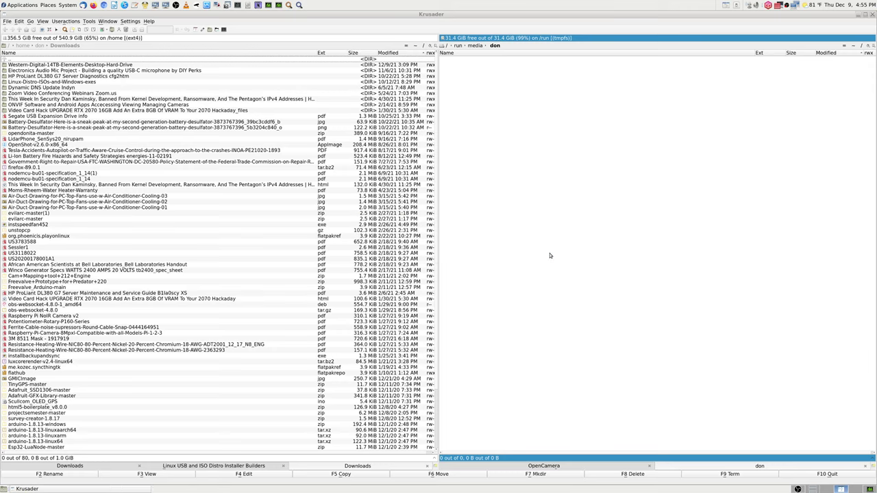
click(548, 253)
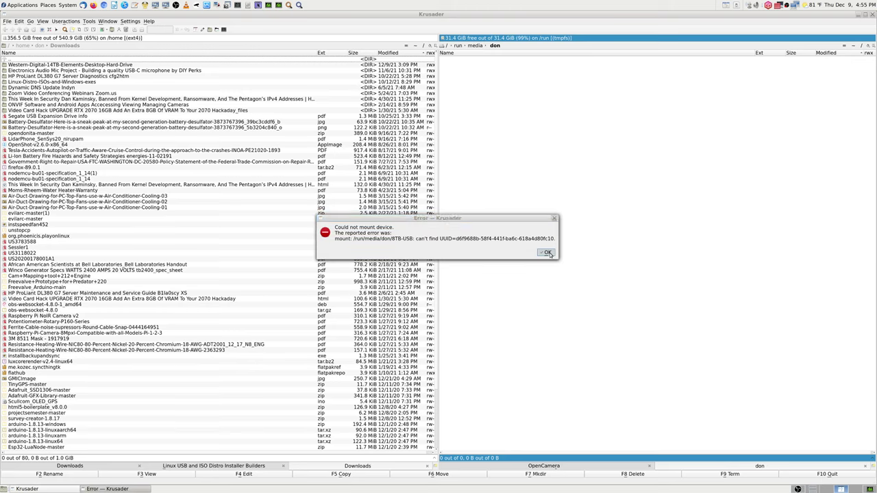
click(548, 253)
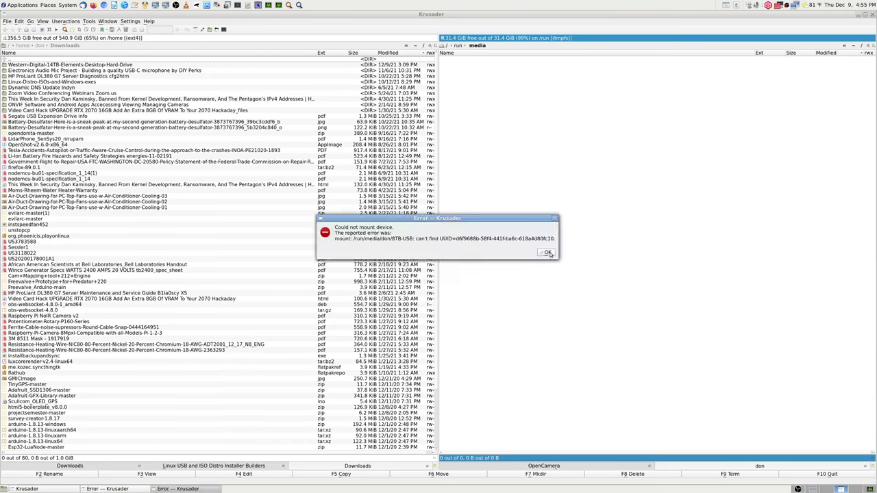
click(548, 253)
click(548, 252)
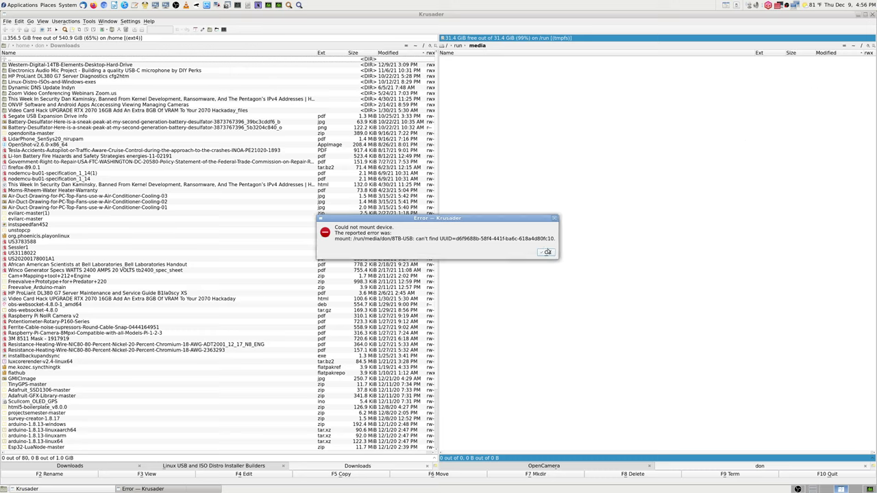
click(547, 252)
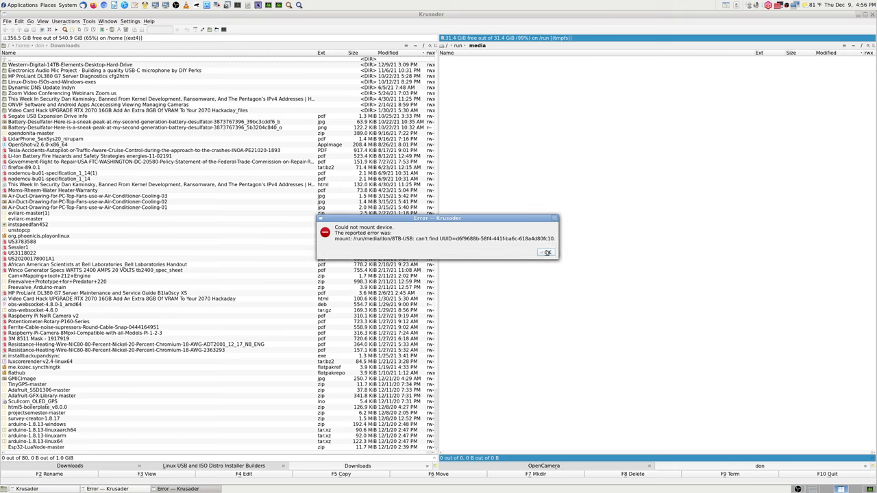